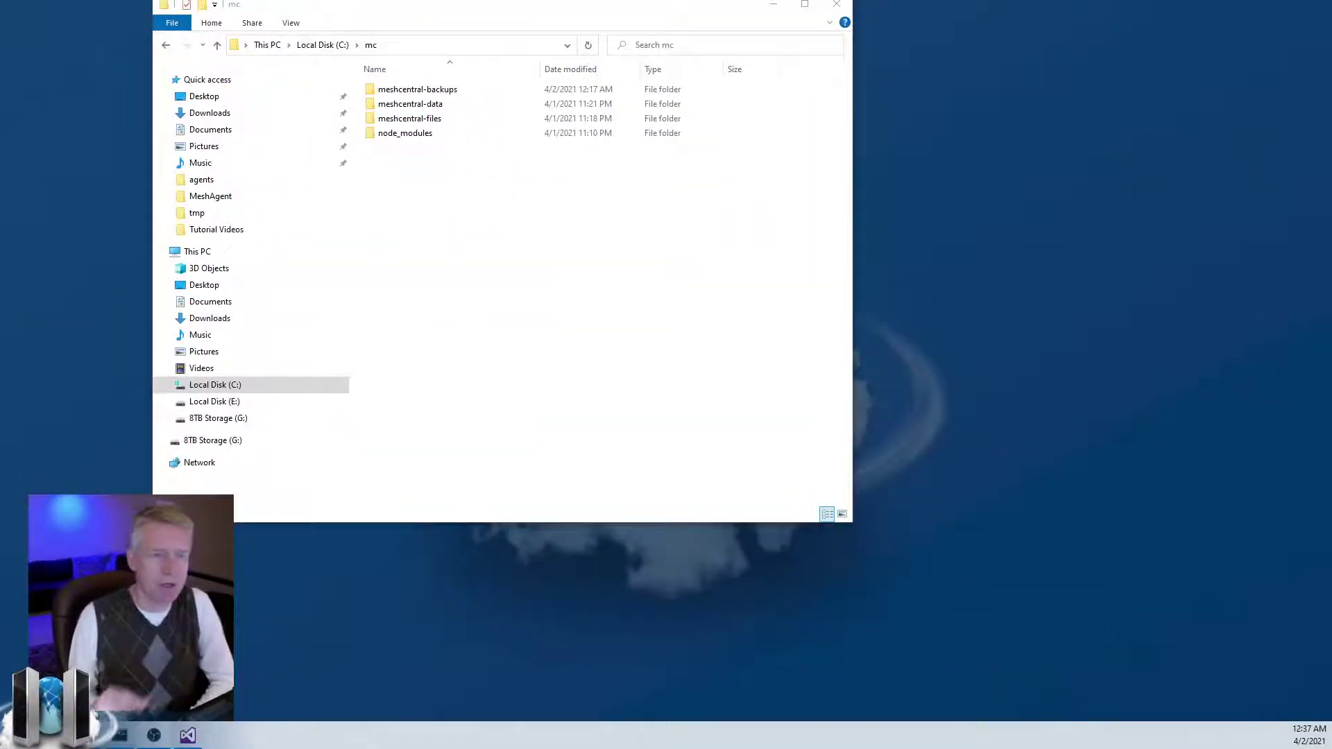
# Move the mc folder window to the centre and hide the browser to reveal it
pyautogui.moveTo(478, 12); pyautogui.dragTo(573, 119)
pyautogui.hotkey('alt', 'Tab')
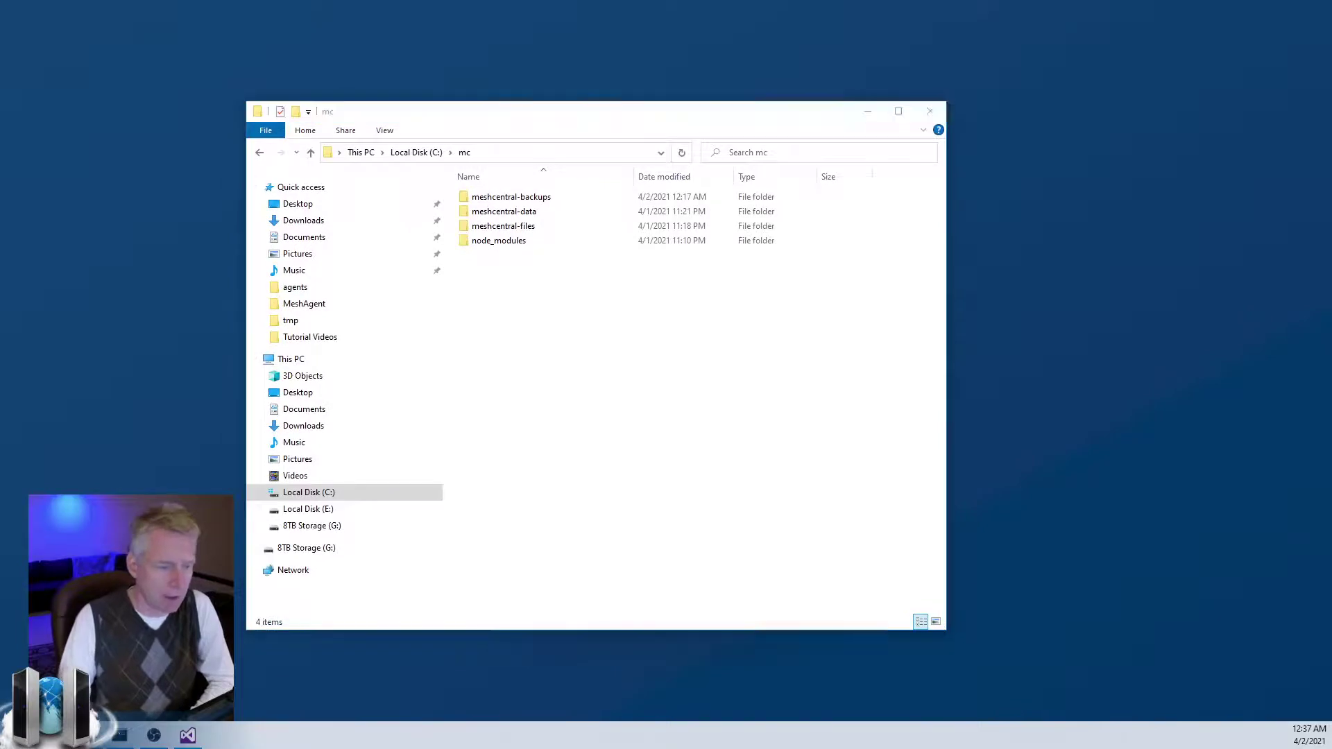
pyautogui.hotkey('ctrl', 'Tab')
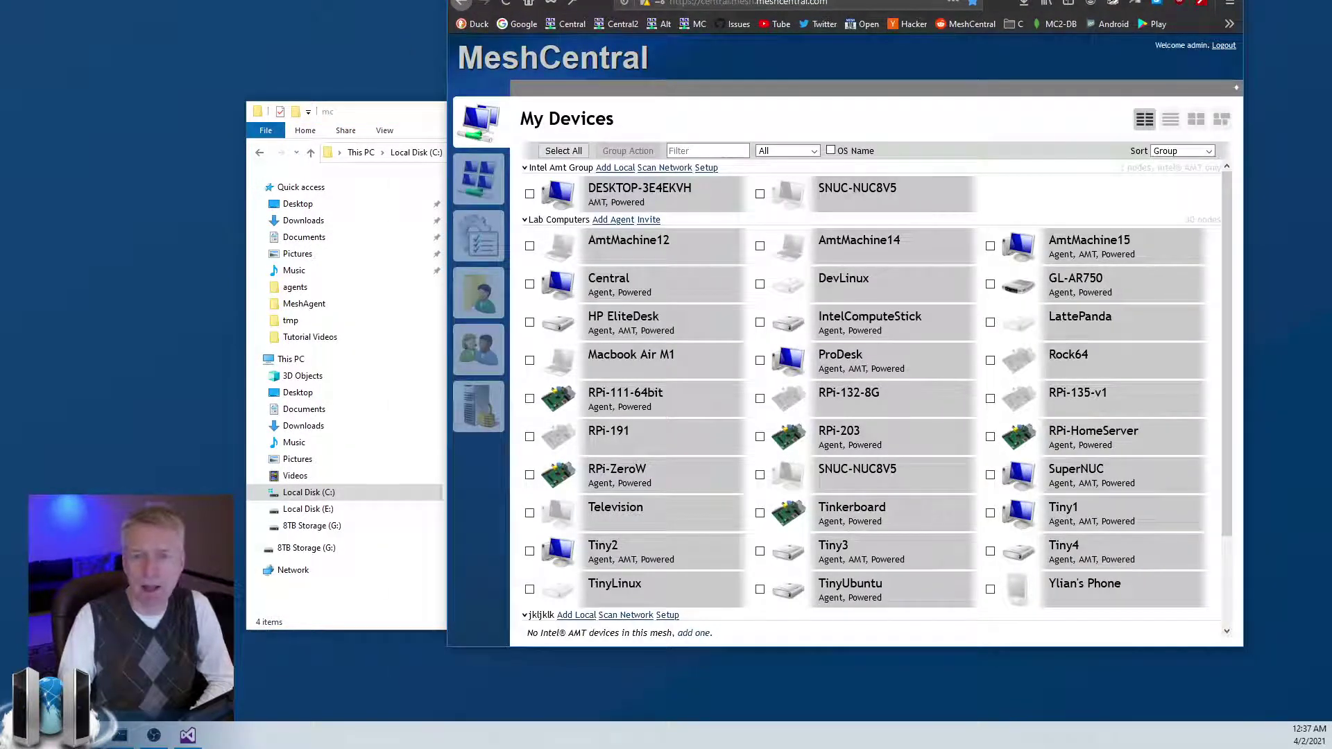
pyautogui.moveTo(874, 353); pyautogui.dragTo(921, 381)
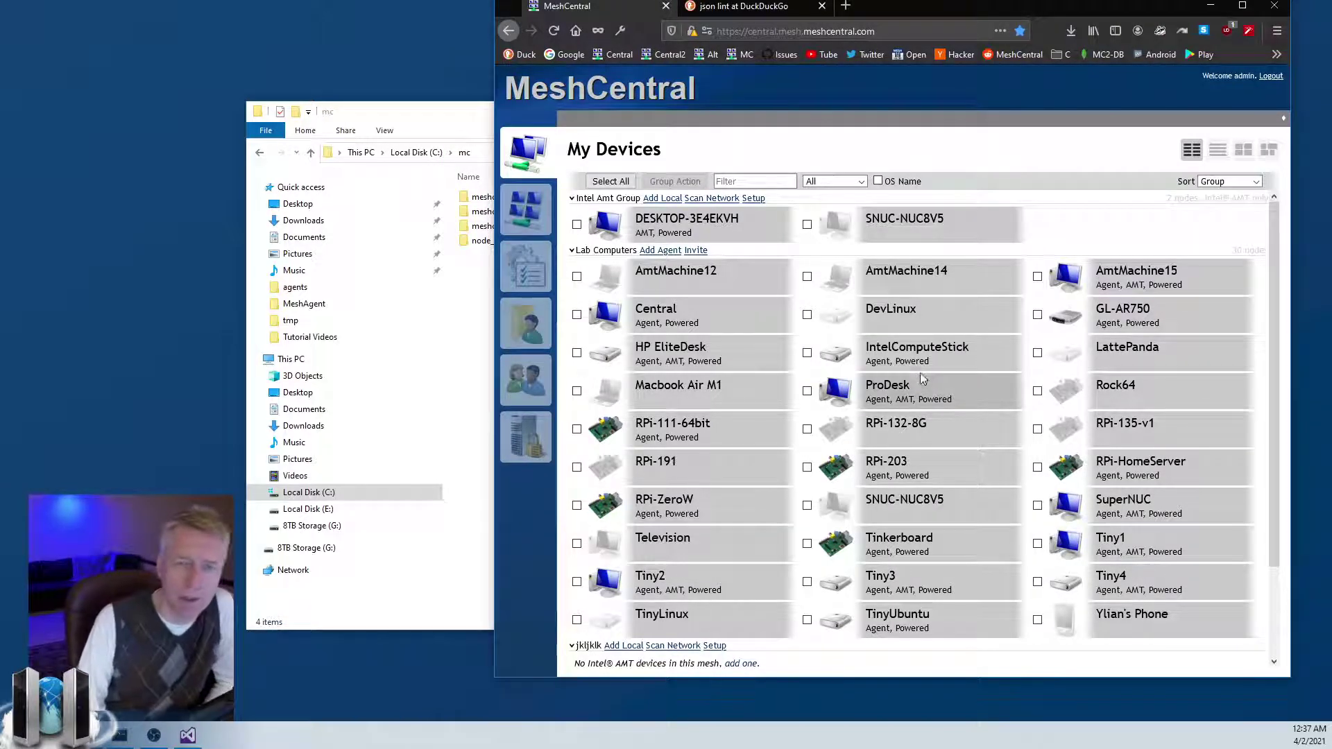
pyautogui.click(1207, 9)
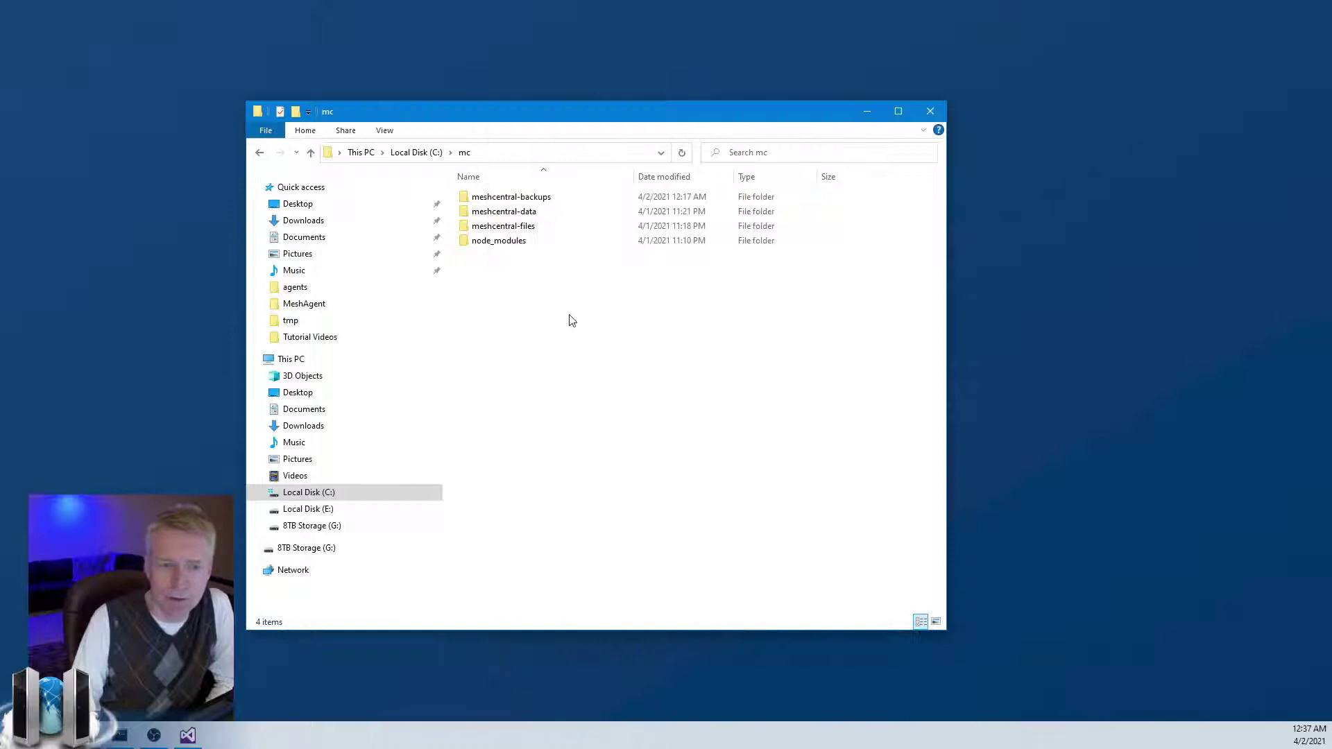
# Select the node_modules folder and view its info tip showing 401 MB
pyautogui.moveTo(546, 274); pyautogui.dragTo(490, 196)
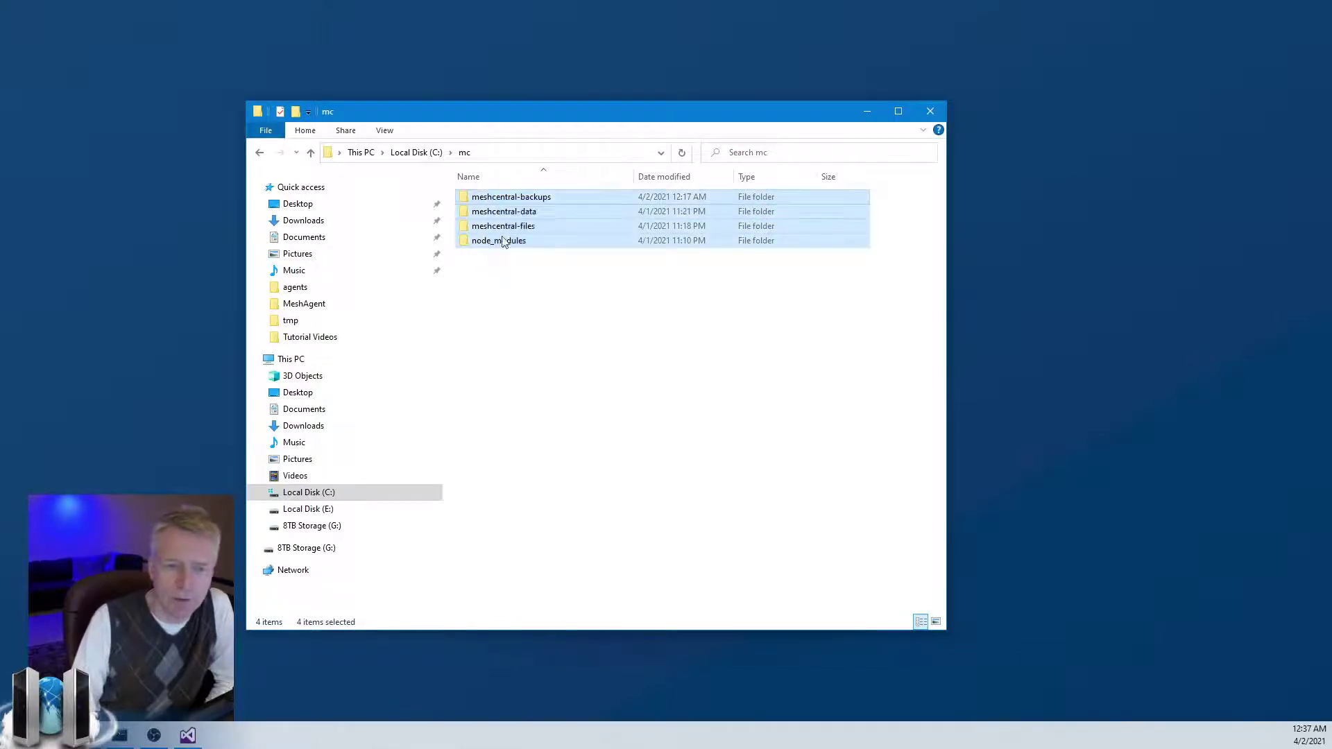
pyautogui.click(558, 324)
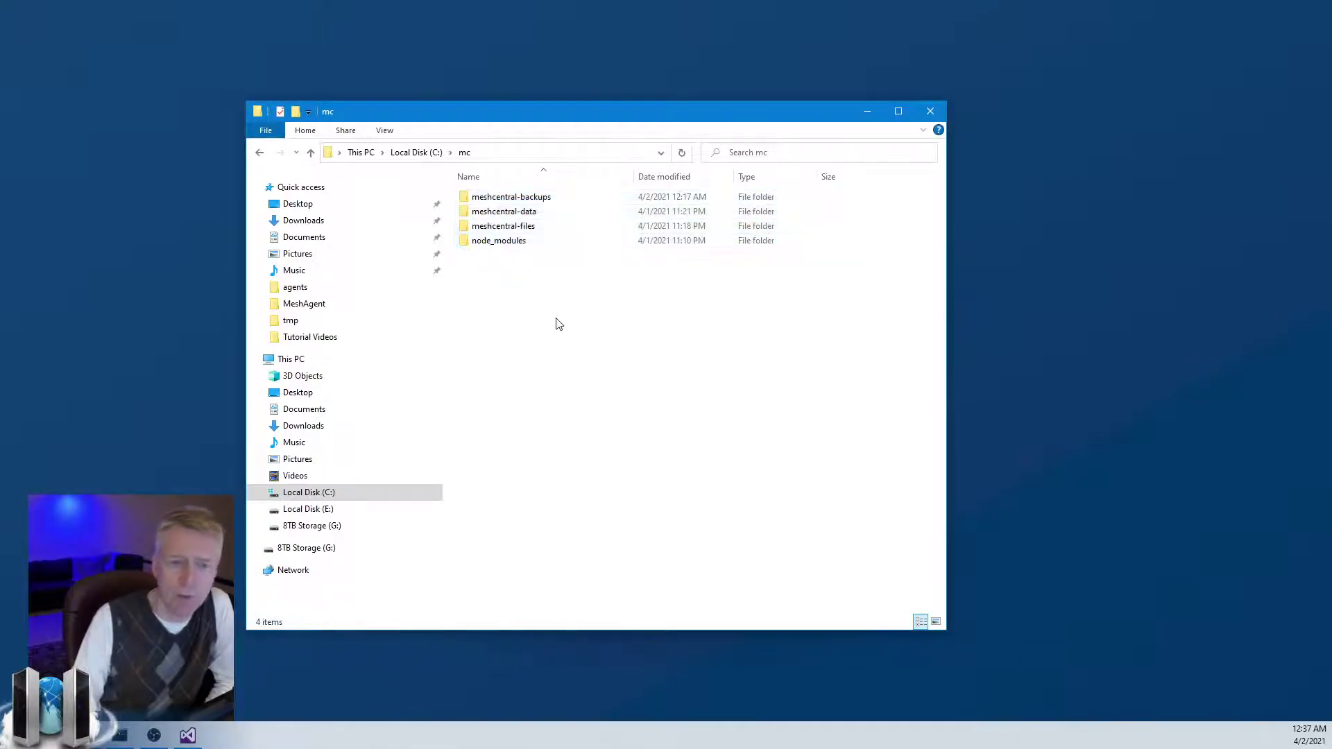
pyautogui.click(495, 243)
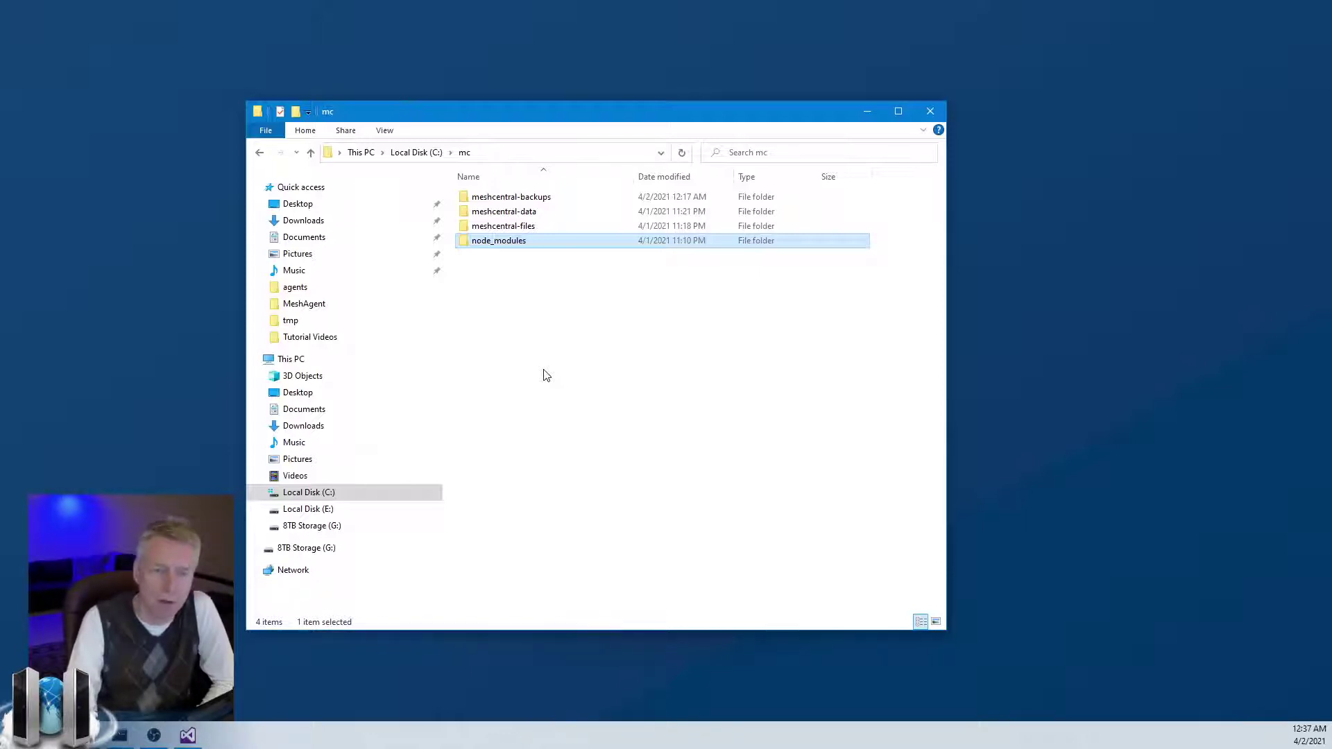
pyautogui.moveTo(512, 253)
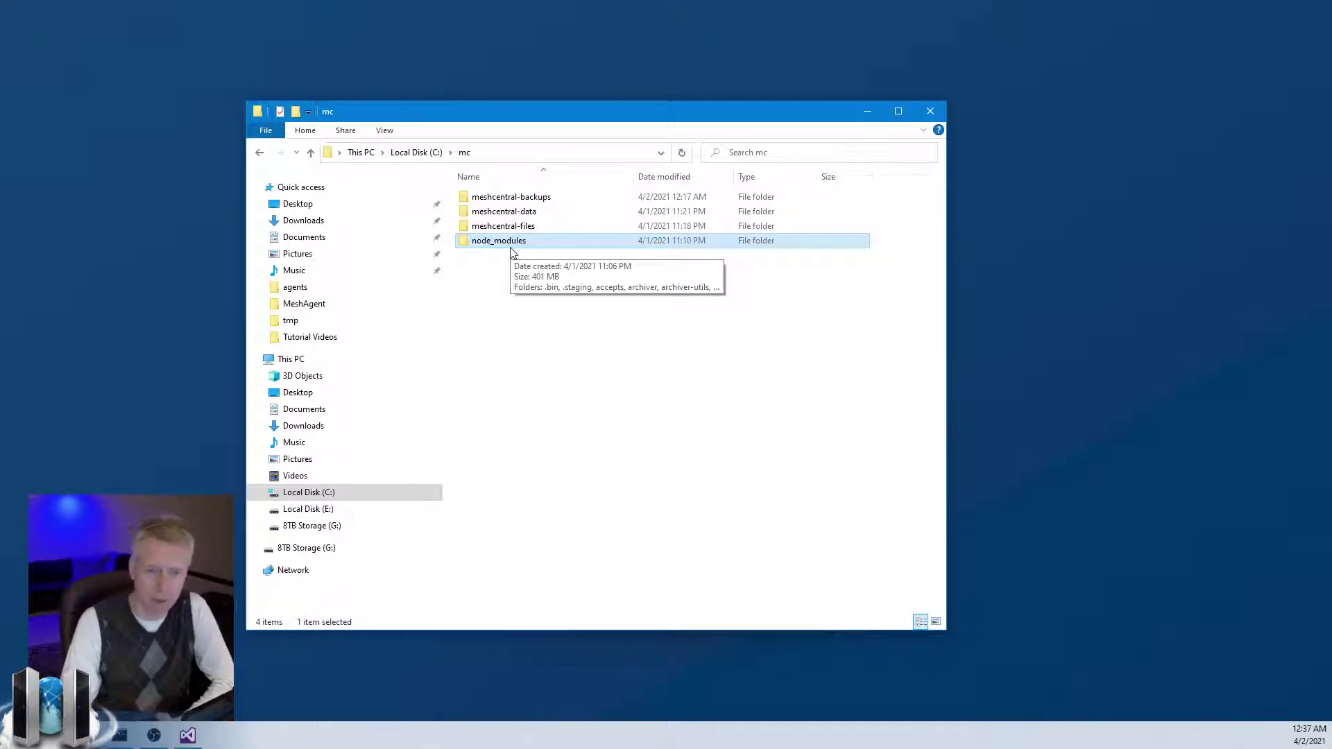
# Append _bak to the node_modules folder name, making it node_modules_bak
pyautogui.click(519, 243)
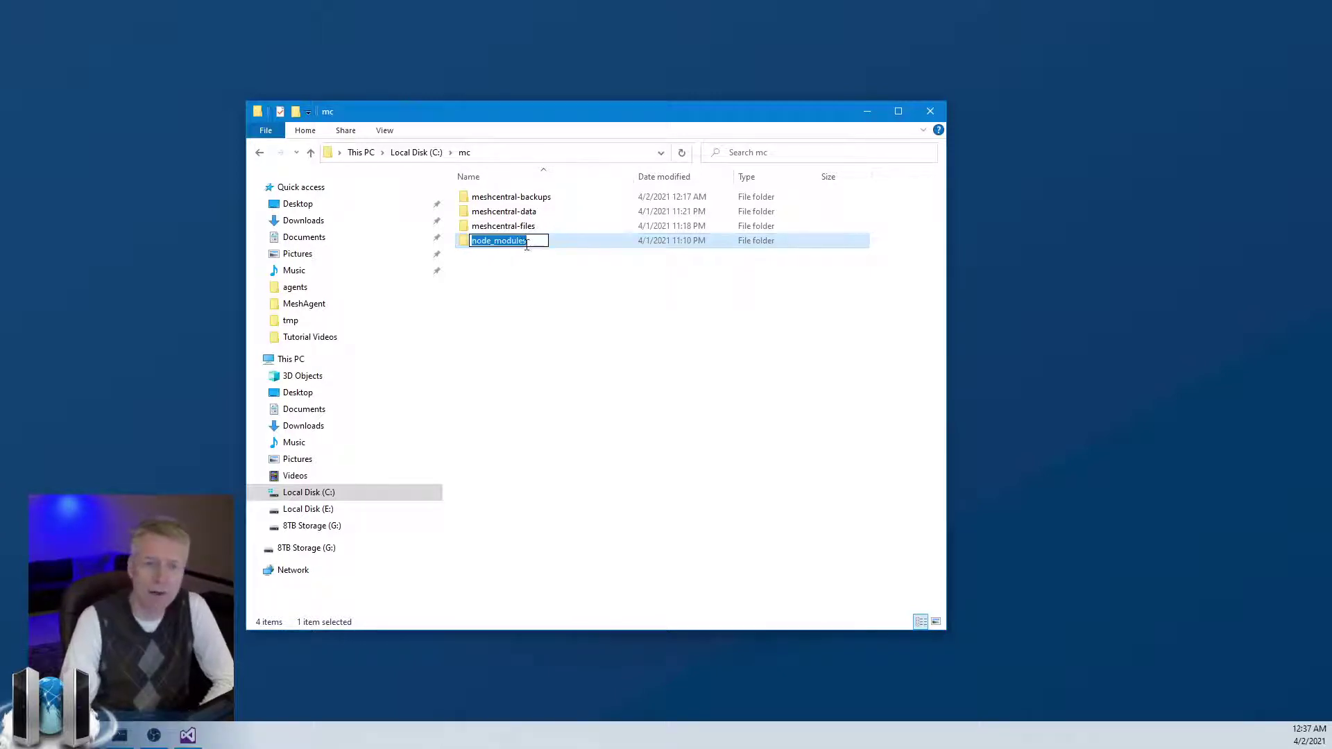
pyautogui.click(530, 243)
pyautogui.write('_b')
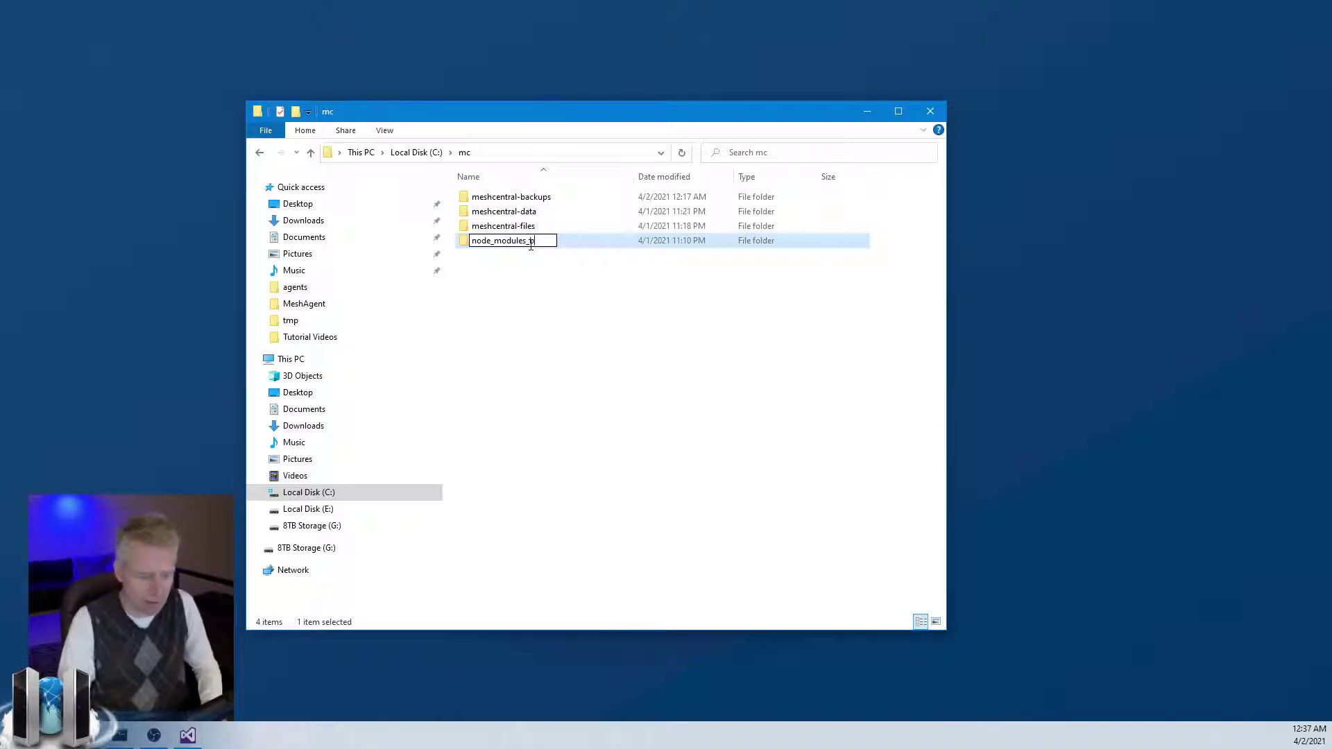
pyautogui.write('ak')
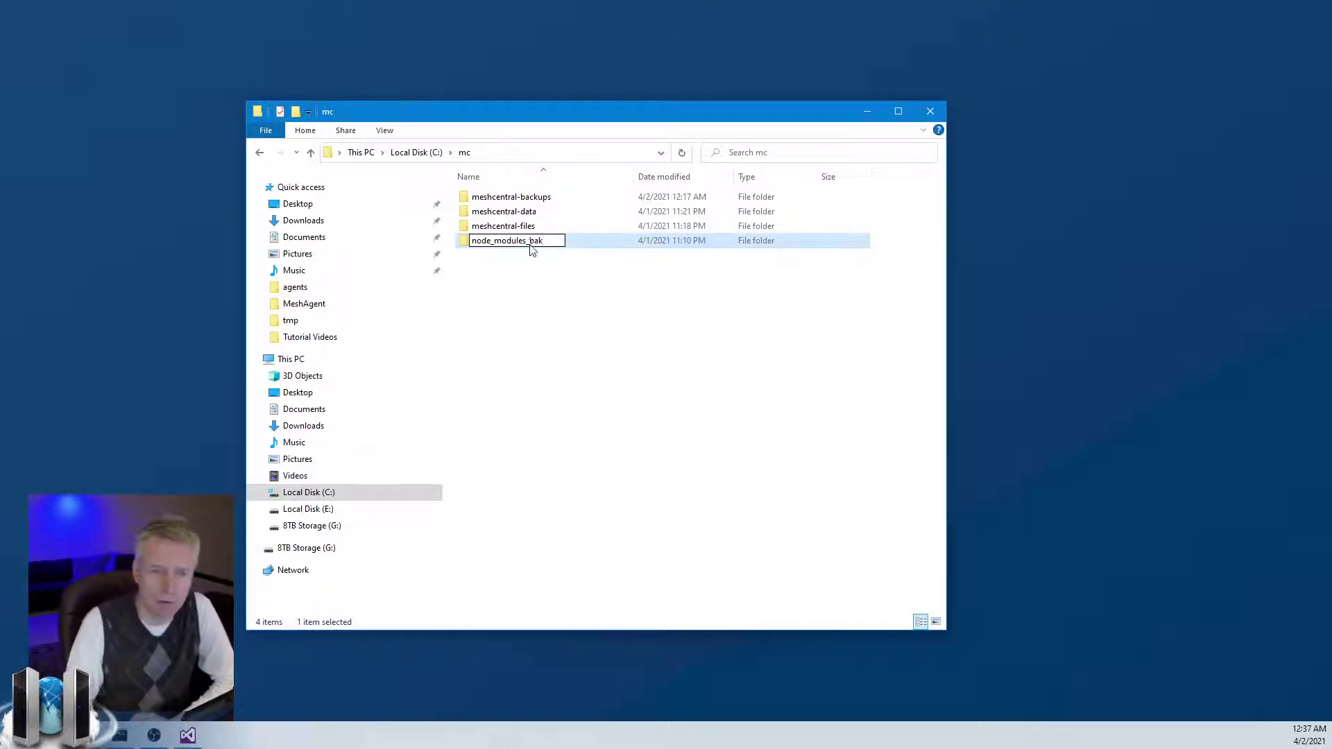
pyautogui.press('Return')
pyautogui.click(551, 309)
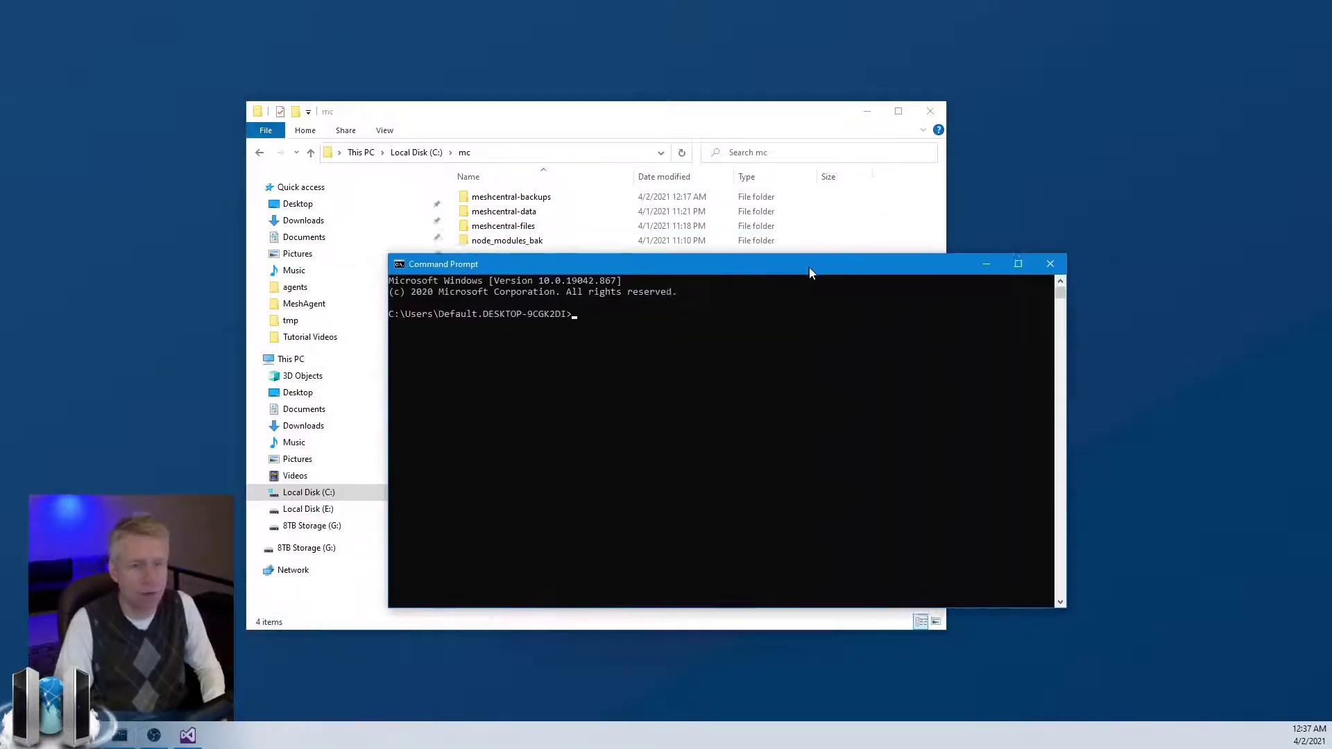
# Change the Command Prompt to C:\mc with cd\ and cd mc, then move its window to the top
pyautogui.moveTo(808, 267); pyautogui.dragTo(851, 258)
pyautogui.write('cd')
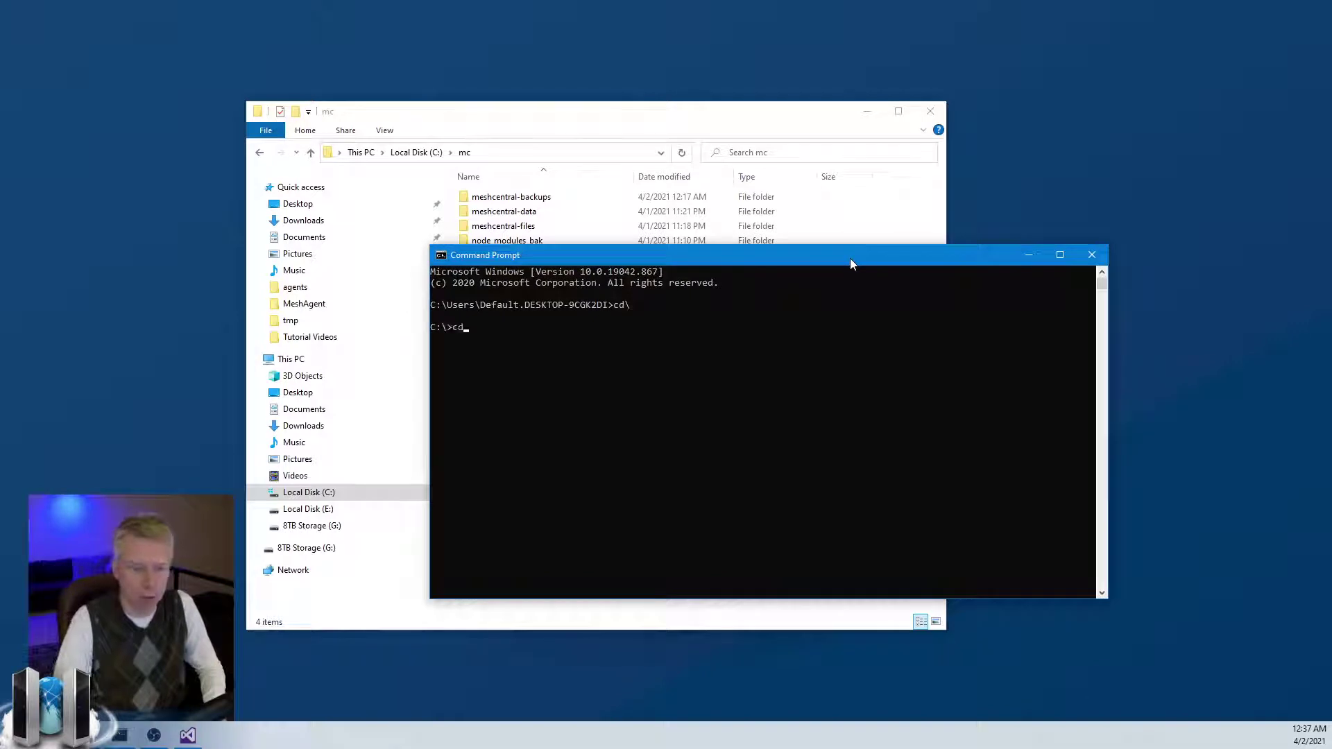
pyautogui.write('\\  C:\\>cd mc')
pyautogui.press('Return')
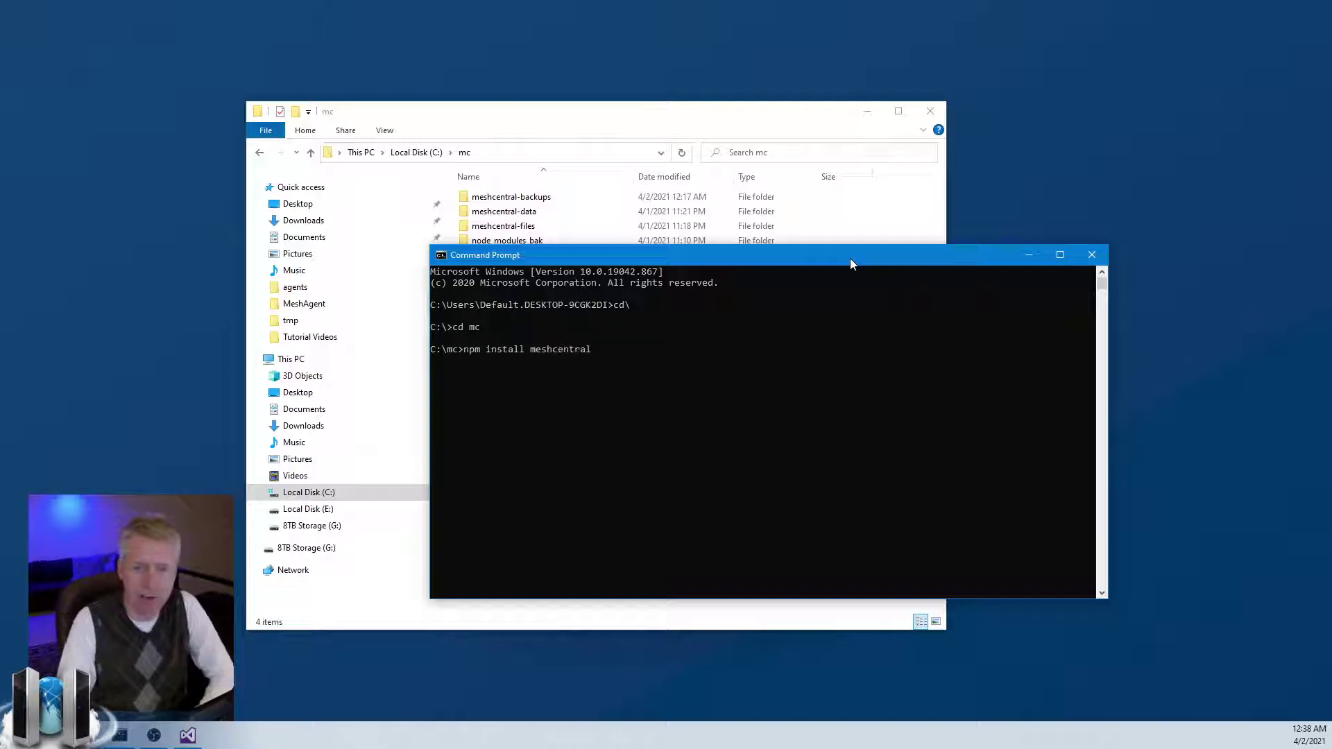
pyautogui.moveTo(851, 258); pyautogui.dragTo(997, 2)
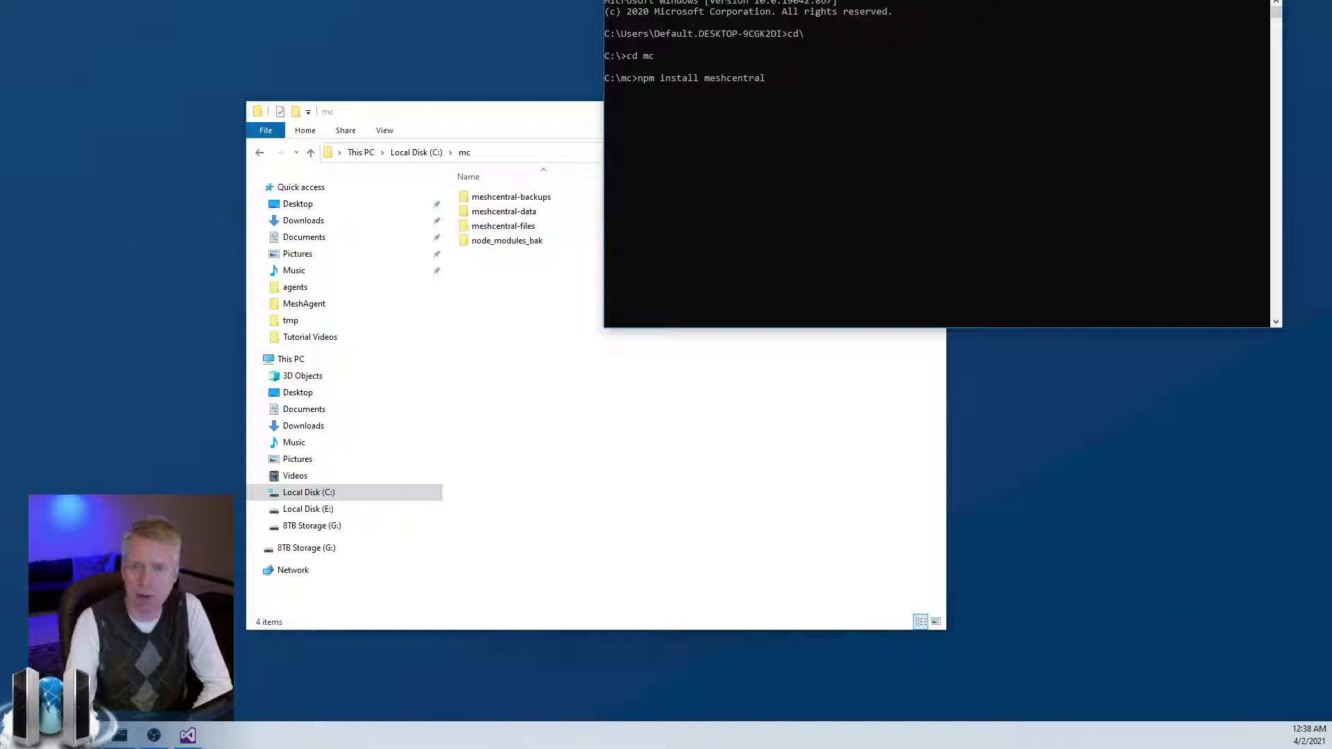
# Rename node_modules_bak back to node_modules by deleting the _bak suffix
pyautogui.click(548, 243)
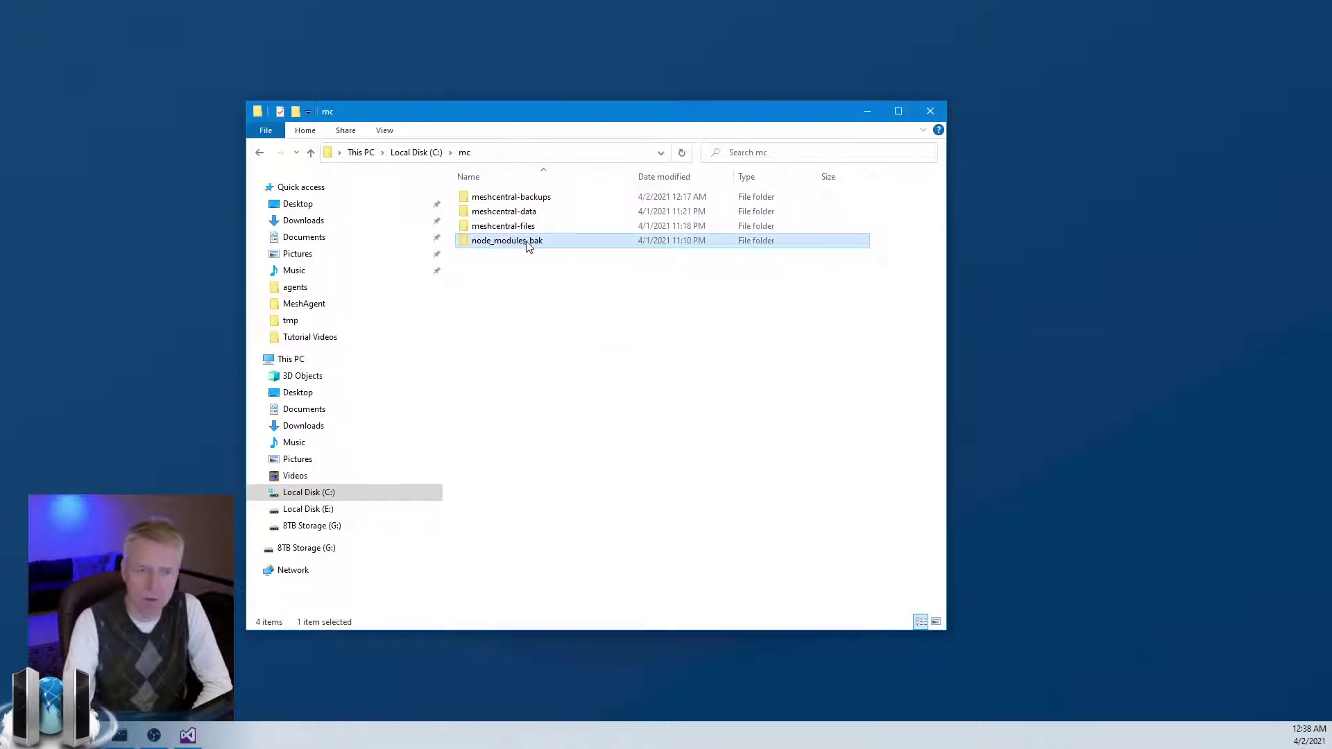
pyautogui.press('F2')
pyautogui.moveTo(526, 241); pyautogui.dragTo(697, 251)
pyautogui.press('BackSpace')
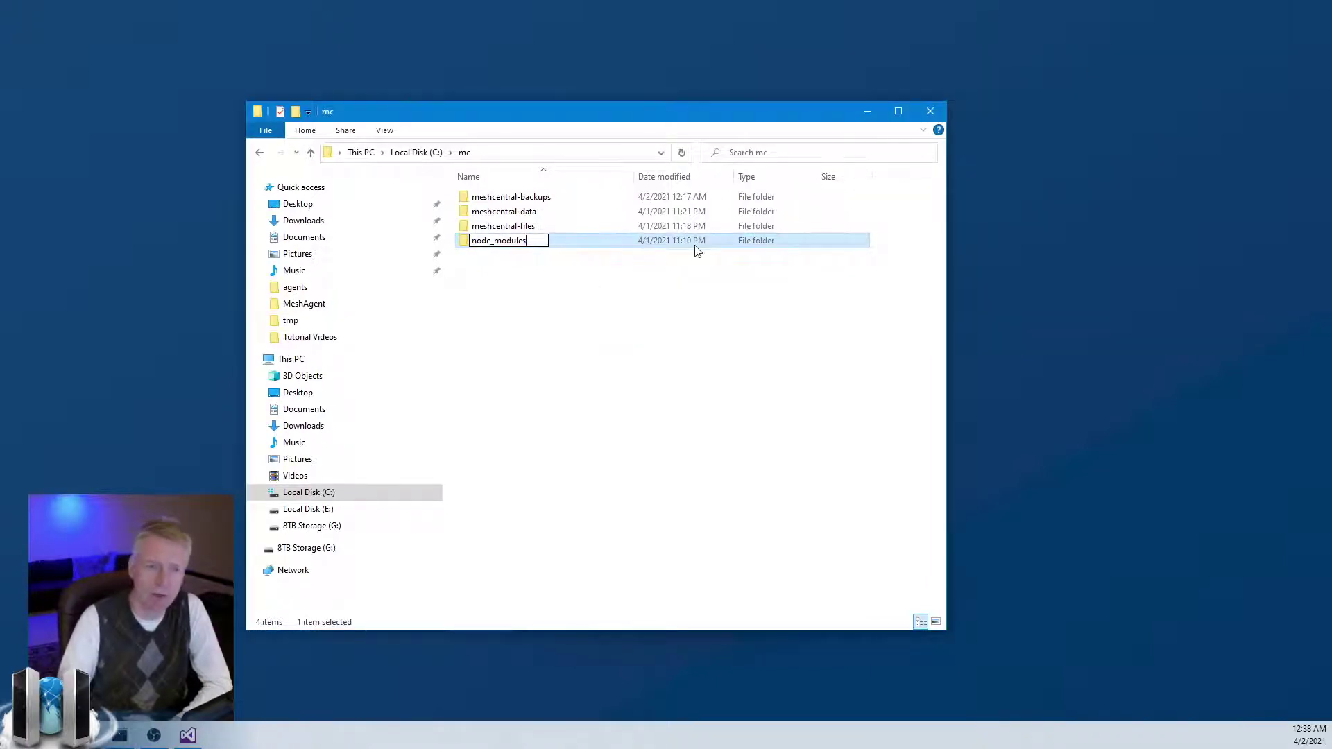
pyautogui.press('Return')
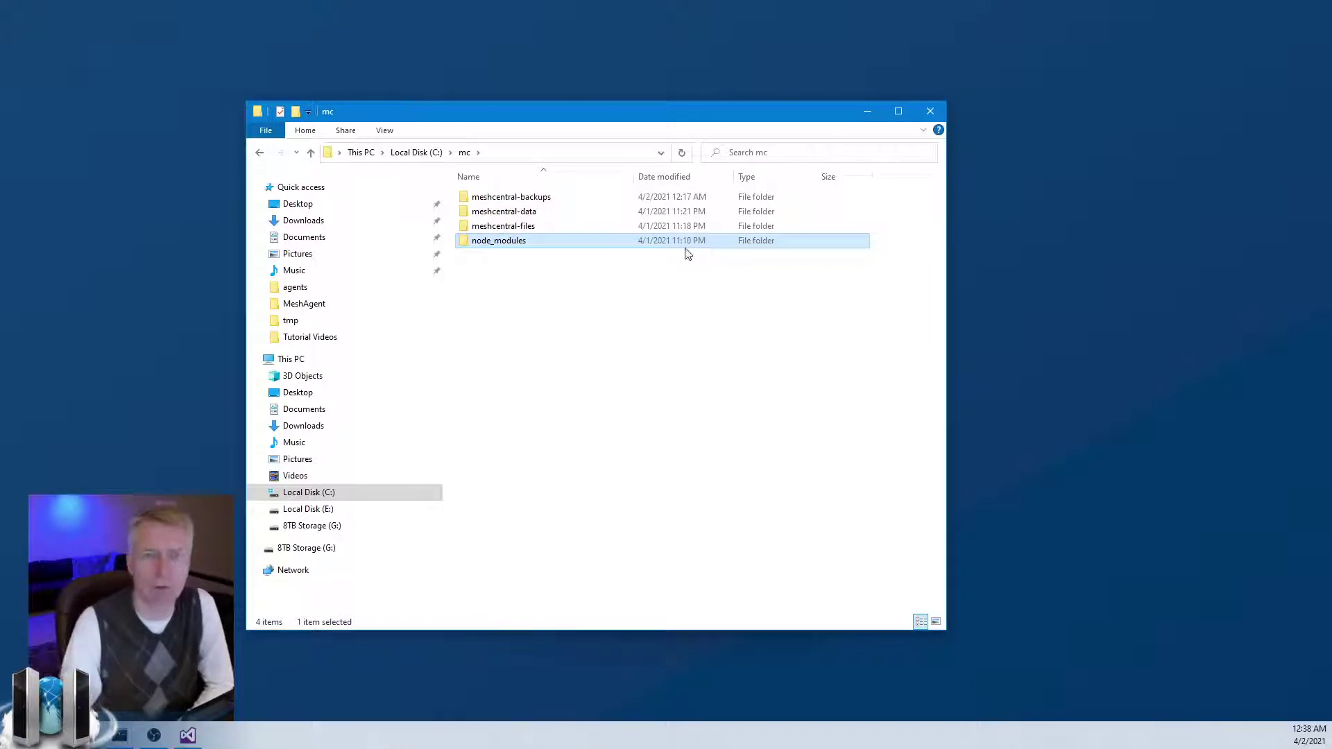
pyautogui.click(642, 336)
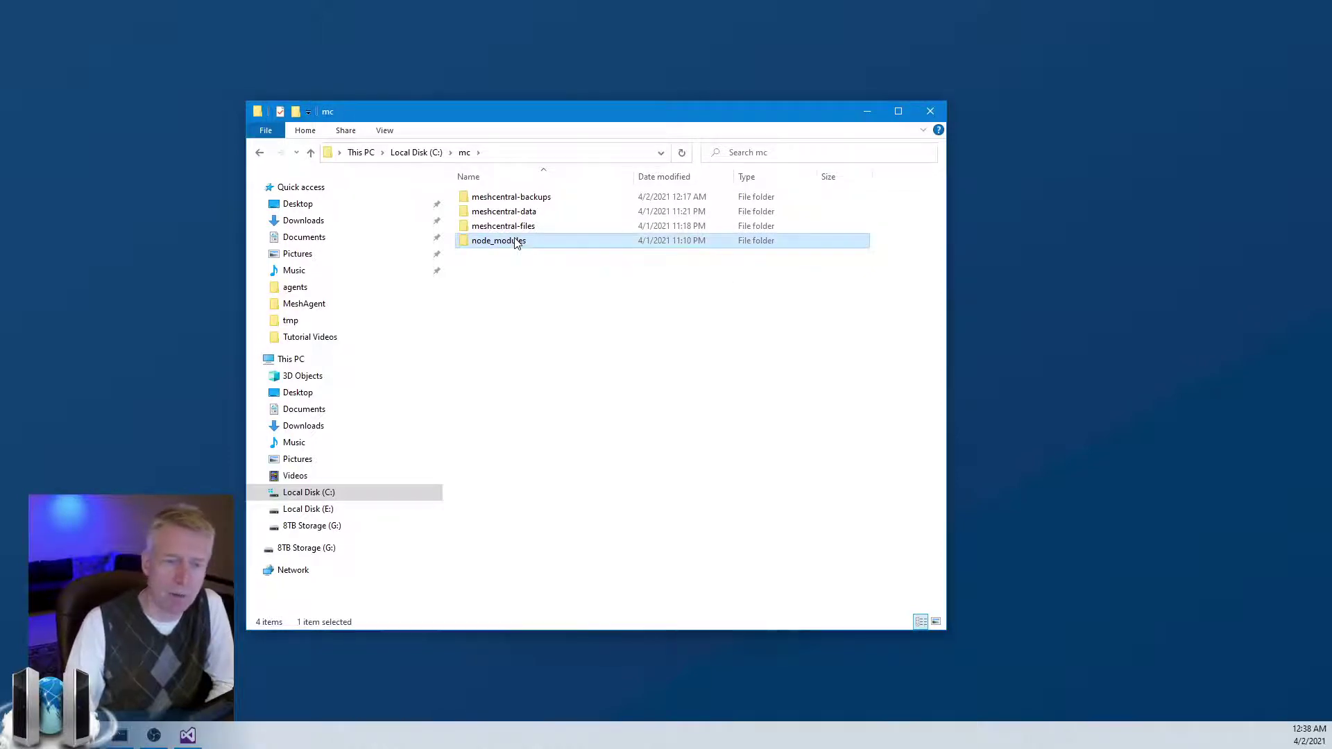
# Look inside node_modules twice, returning each time to the mc folder
pyautogui.doubleClick(517, 242)
pyautogui.click(465, 152)
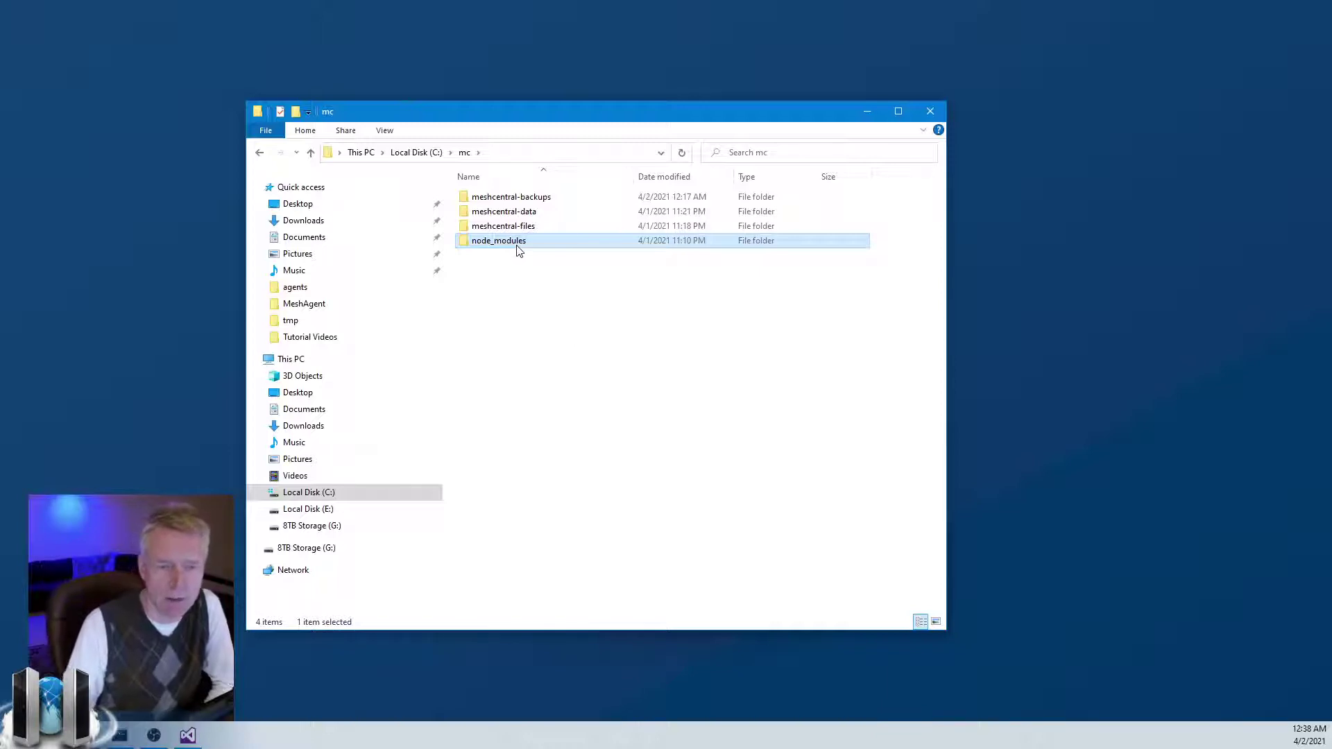
pyautogui.moveTo(518, 251)
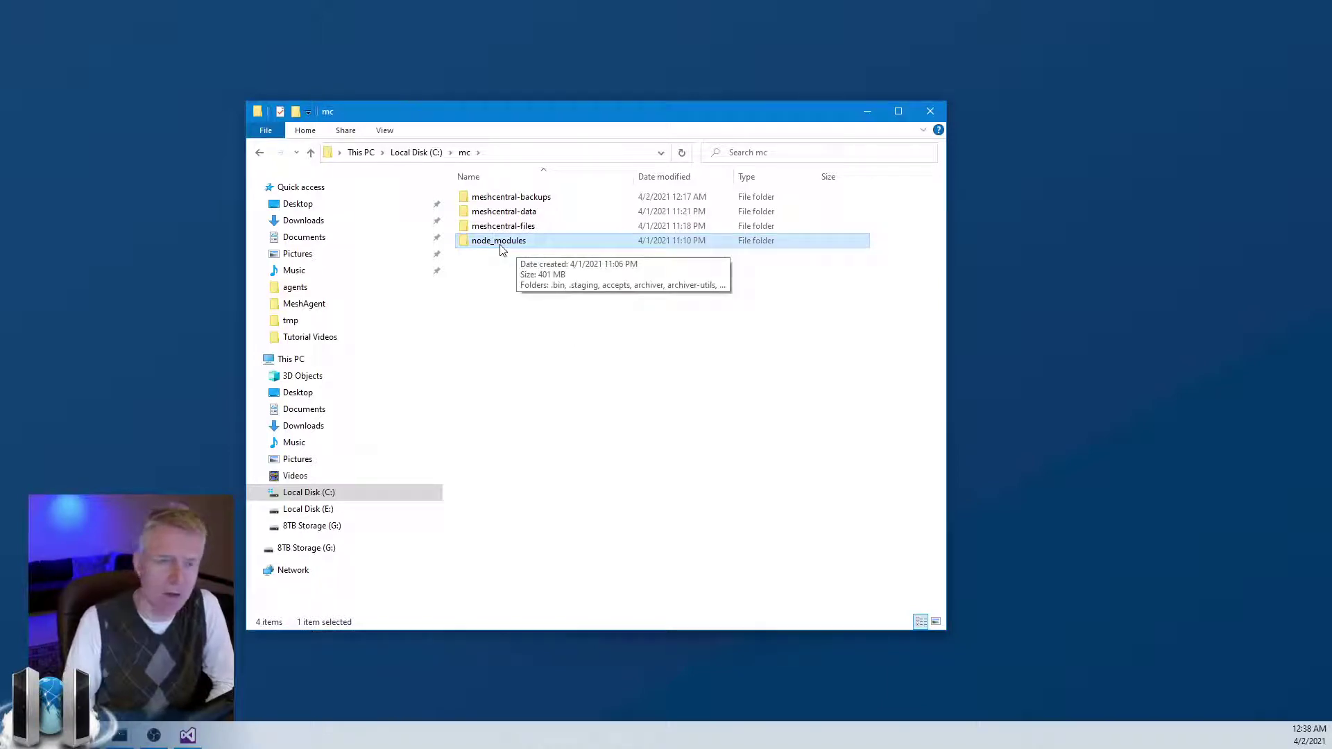
pyautogui.doubleClick(502, 243)
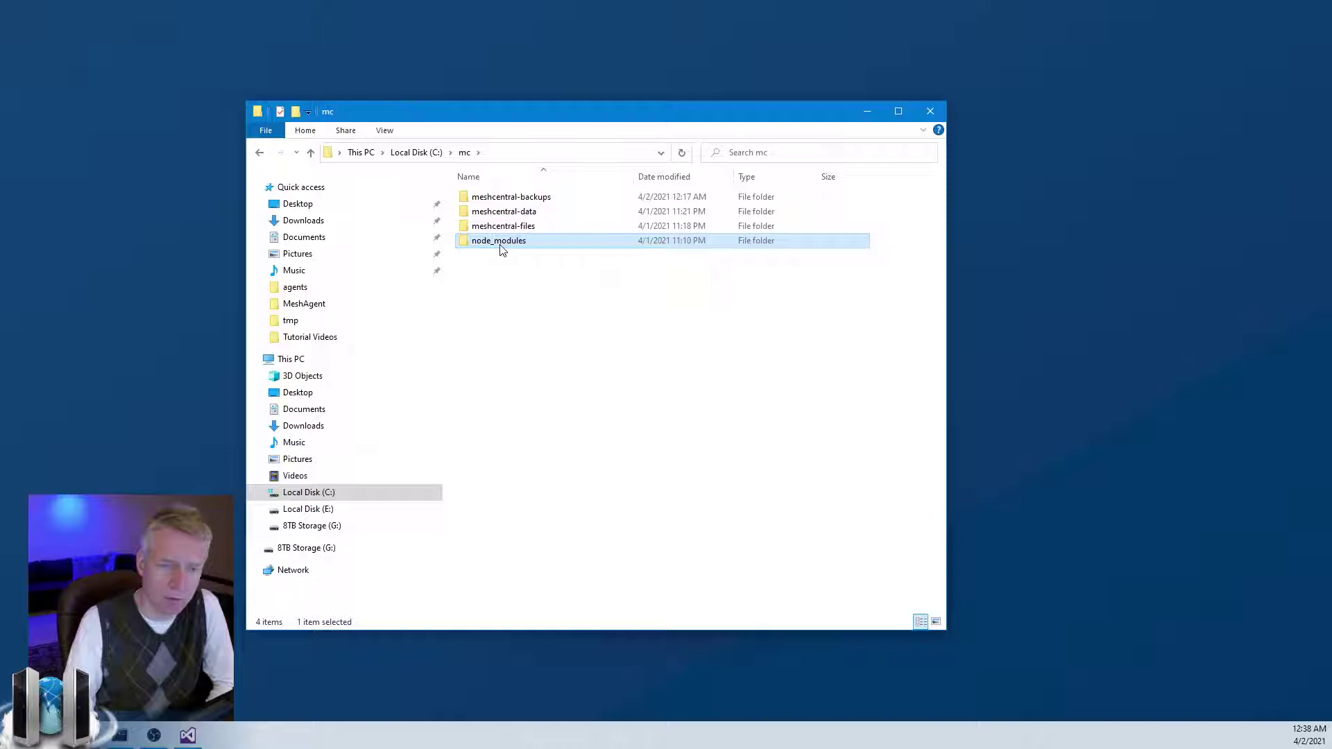
pyautogui.click(464, 152)
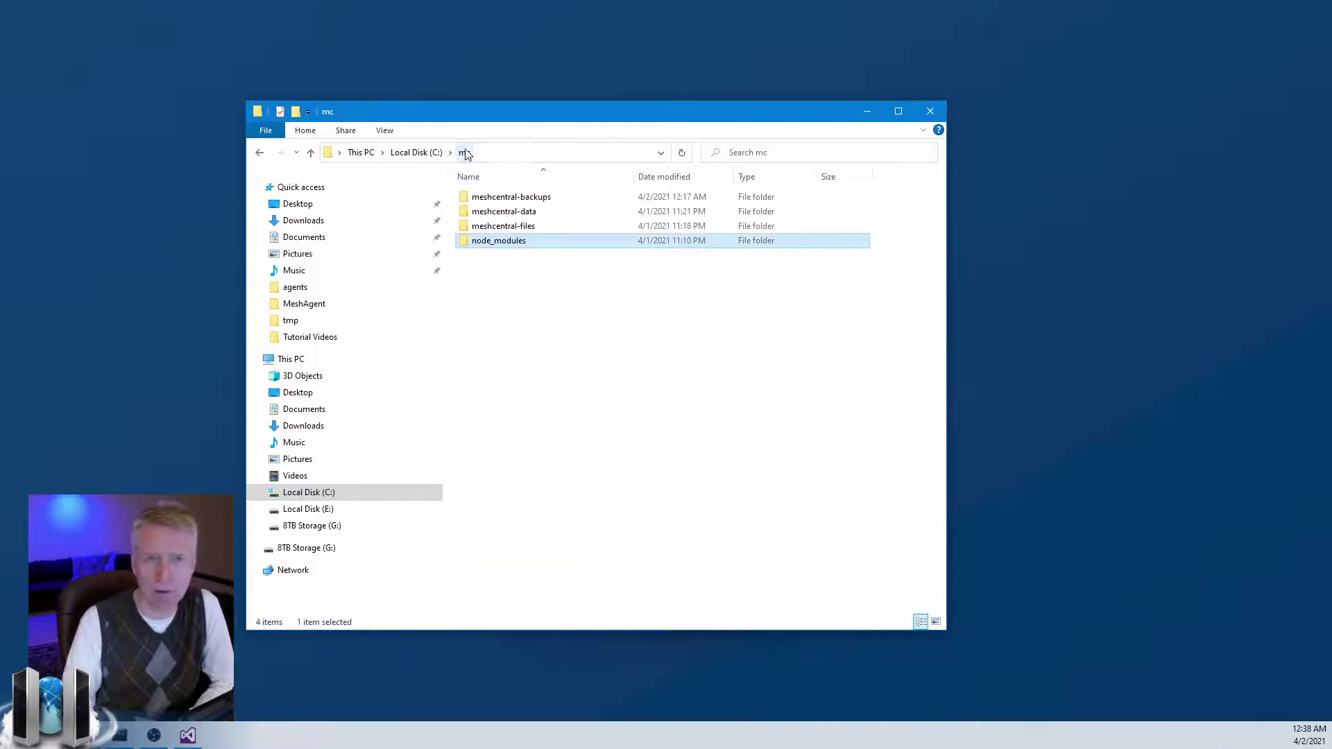
pyautogui.click(512, 304)
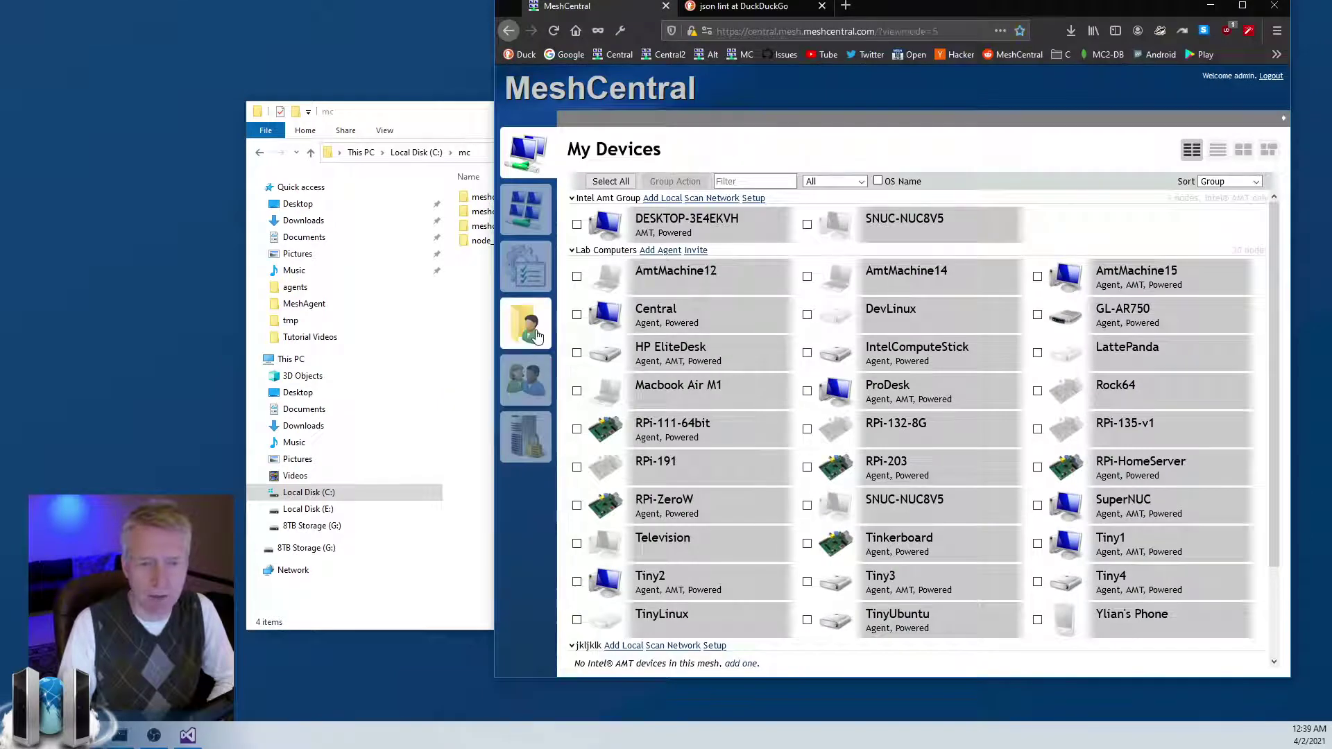
# Open MeshCentral's My Files folder to list Public, the PNG files and Rescue911.iso
pyautogui.click(536, 336)
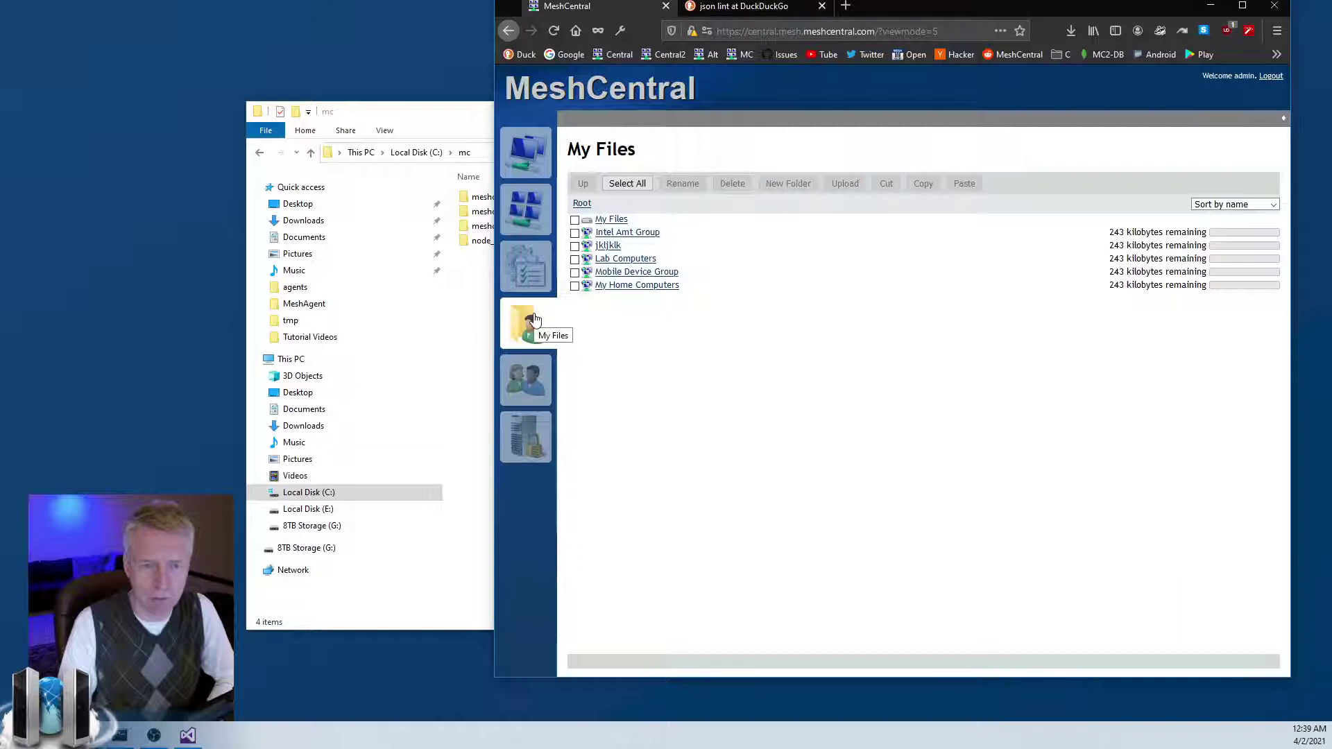
pyautogui.click(613, 220)
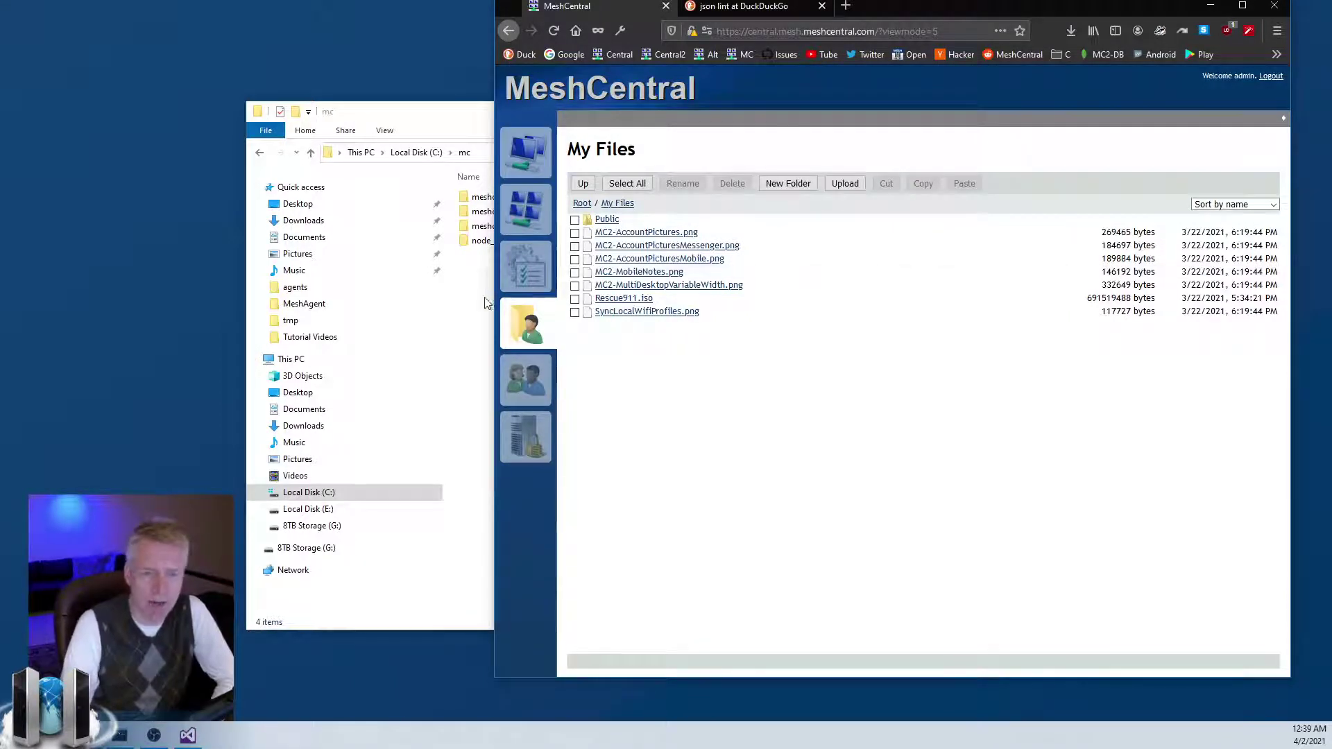
# Drill down through meshcentral-files, domain and user-admin into the empty Public folder
pyautogui.click(470, 285)
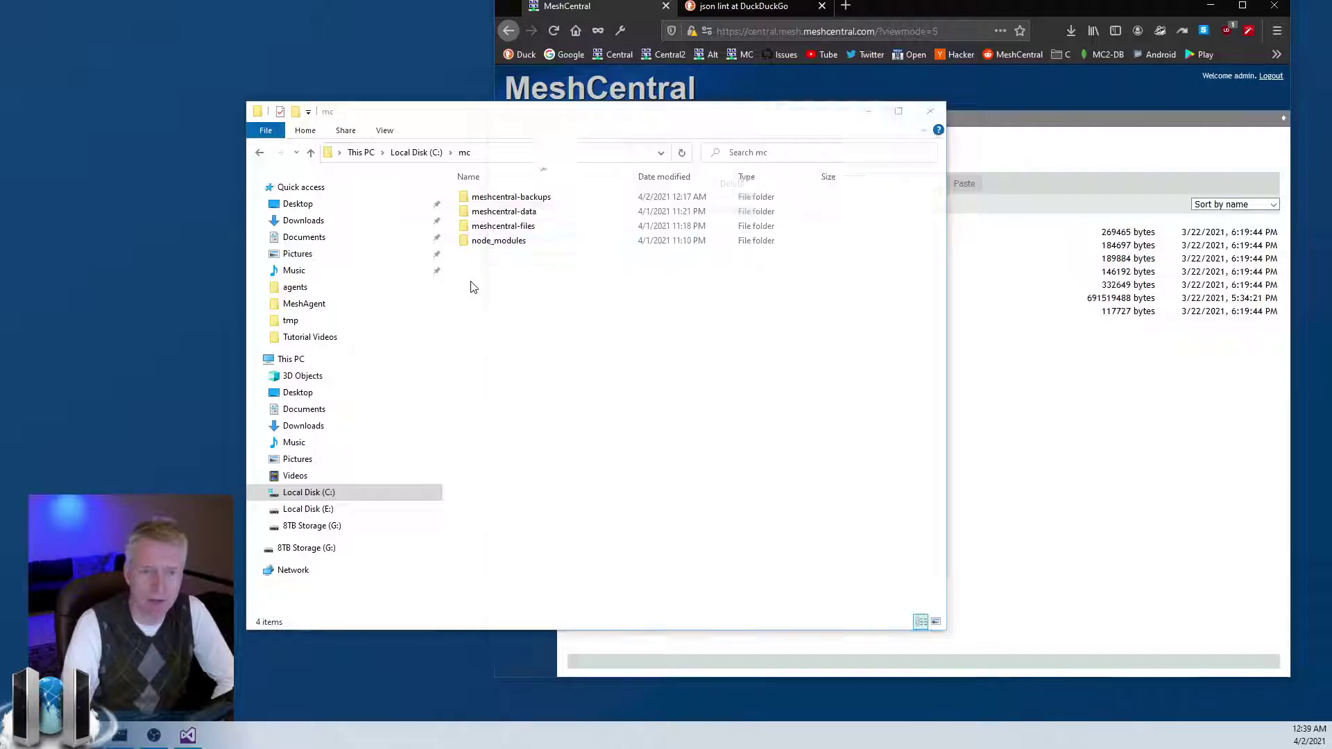
pyautogui.doubleClick(507, 229)
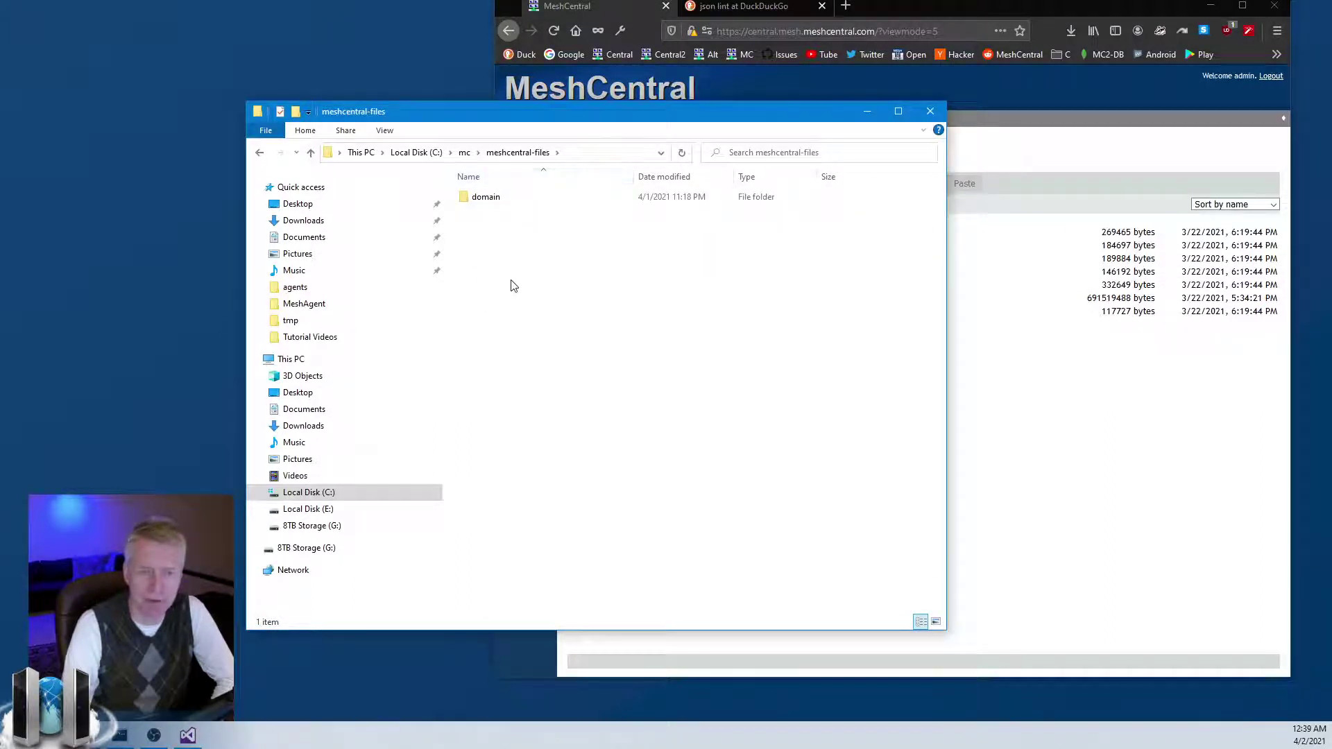
pyautogui.doubleClick(485, 198)
pyautogui.doubleClick(494, 197)
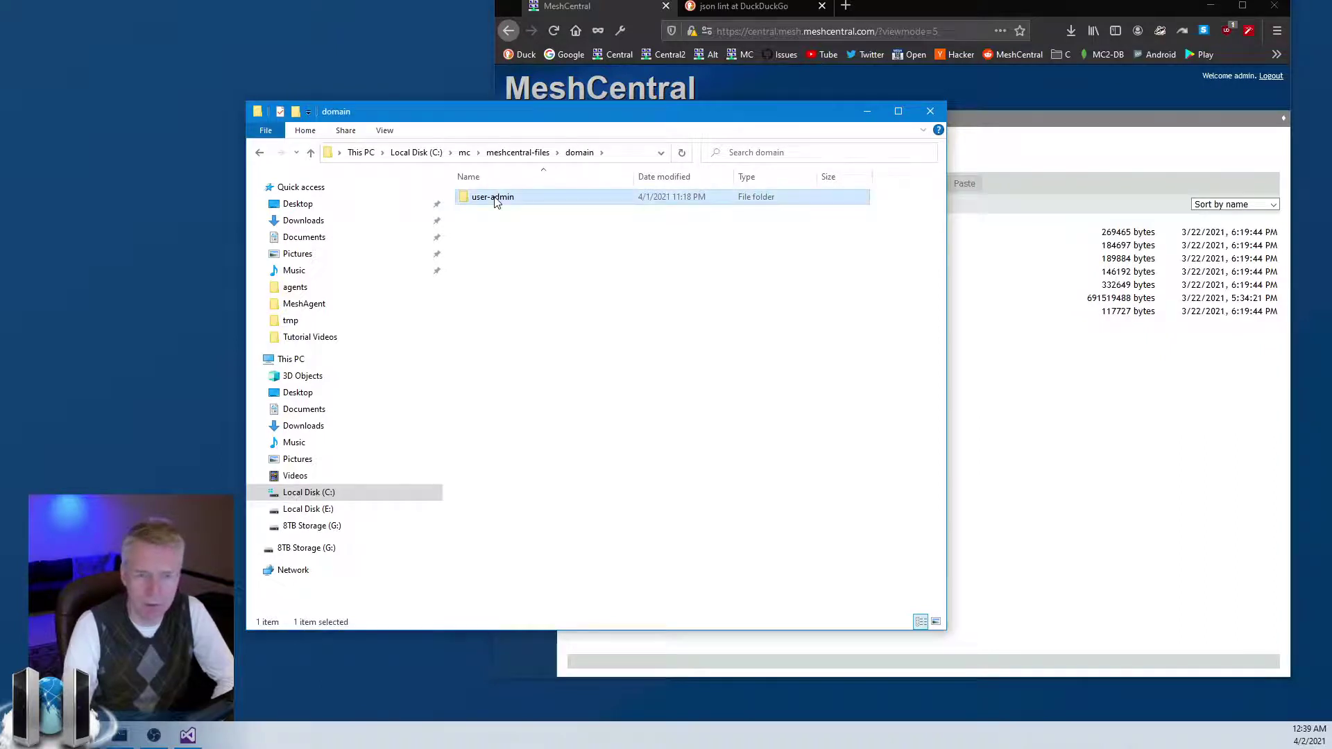
pyautogui.doubleClick(501, 197)
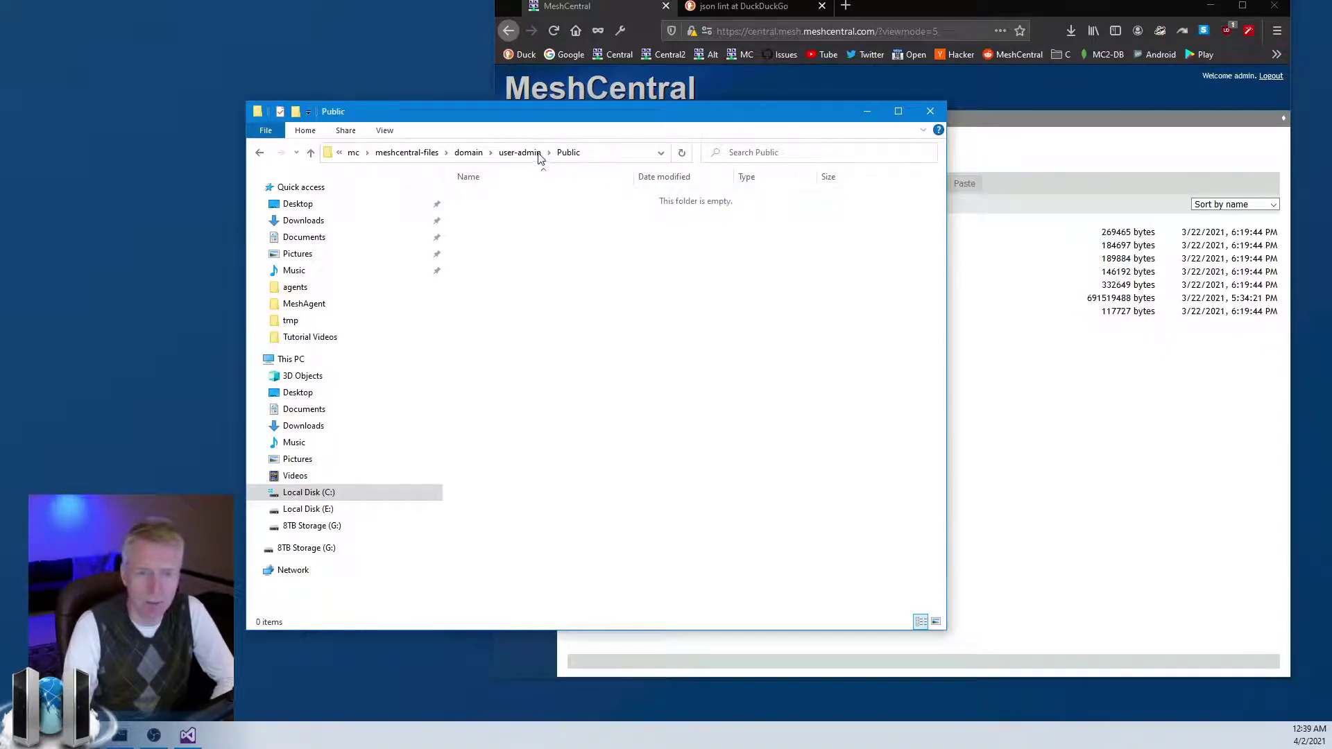
# Climb the breadcrumb back up through user-admin, domain and meshcentral-files to C:\mc
pyautogui.click(534, 153)
pyautogui.click(525, 154)
pyautogui.click(526, 154)
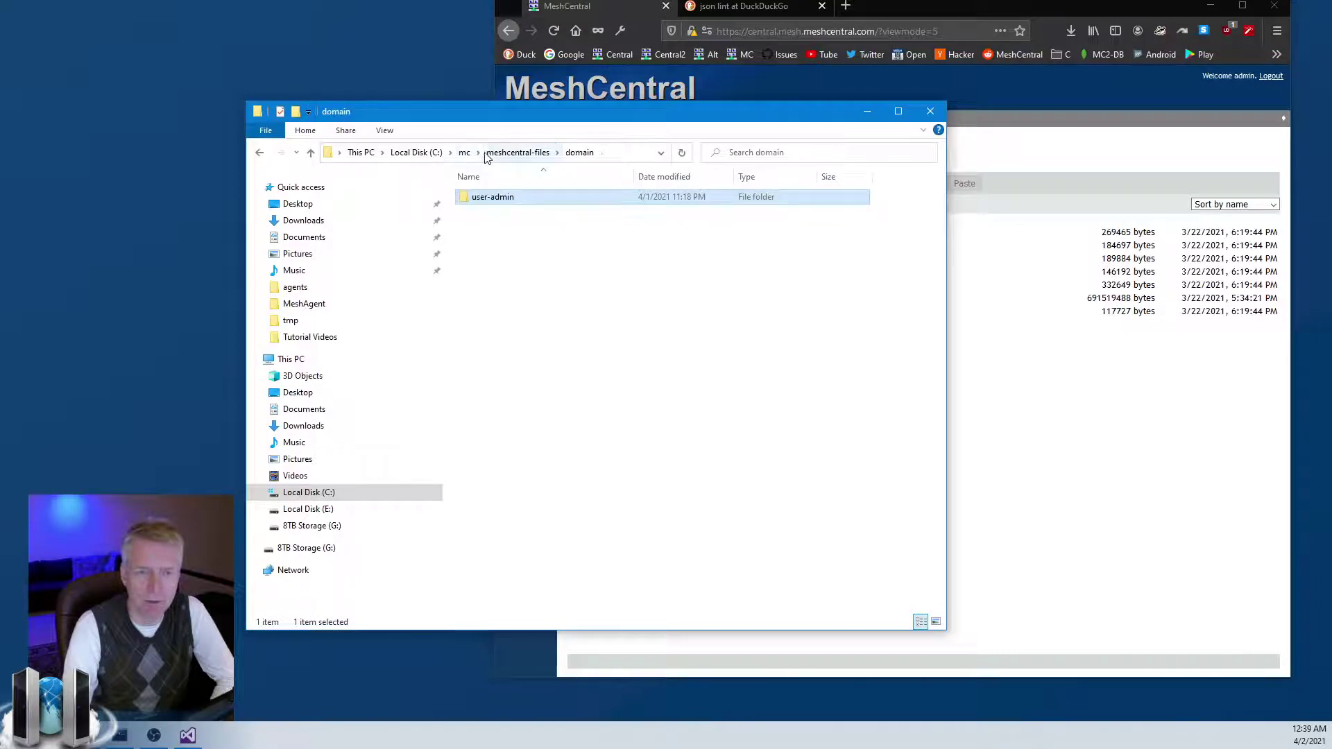
pyautogui.click(485, 154)
pyautogui.click(466, 153)
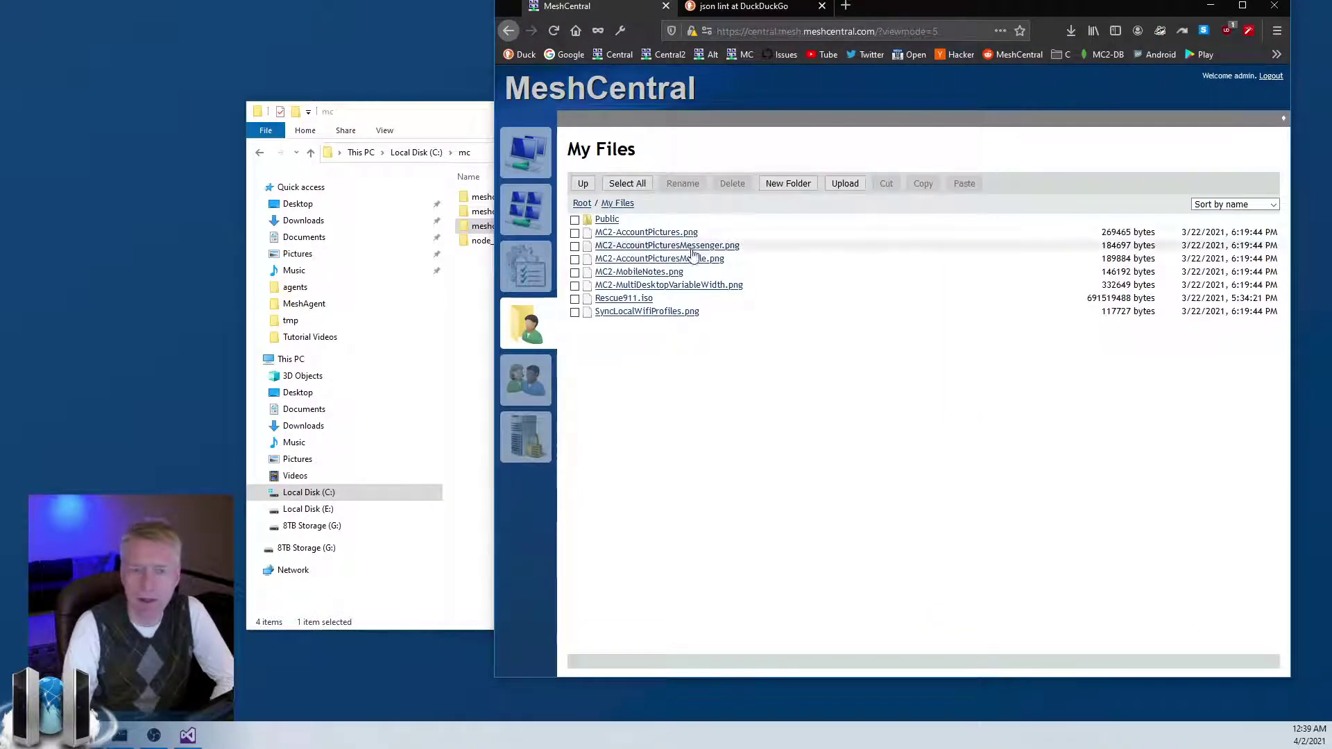
pyautogui.click(481, 266)
pyautogui.click(1117, 142)
pyautogui.click(1209, 7)
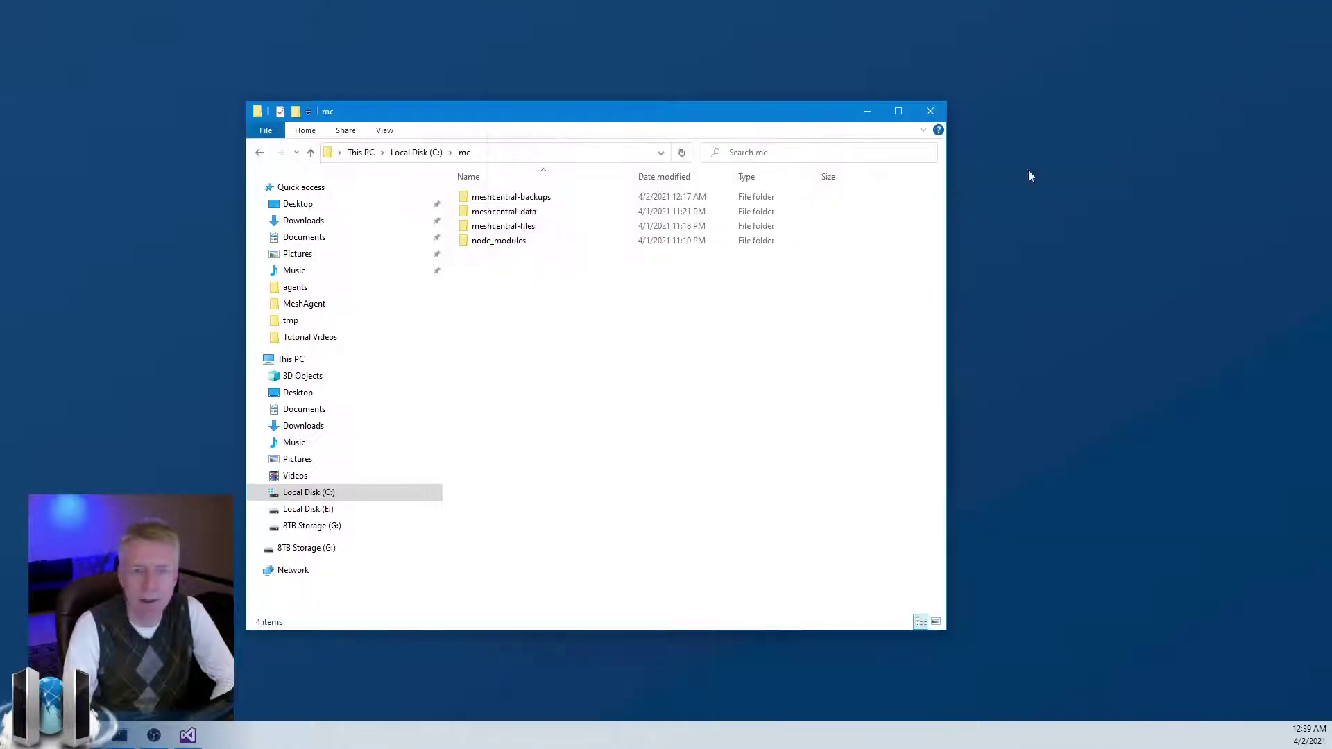
pyautogui.doubleClick(530, 198)
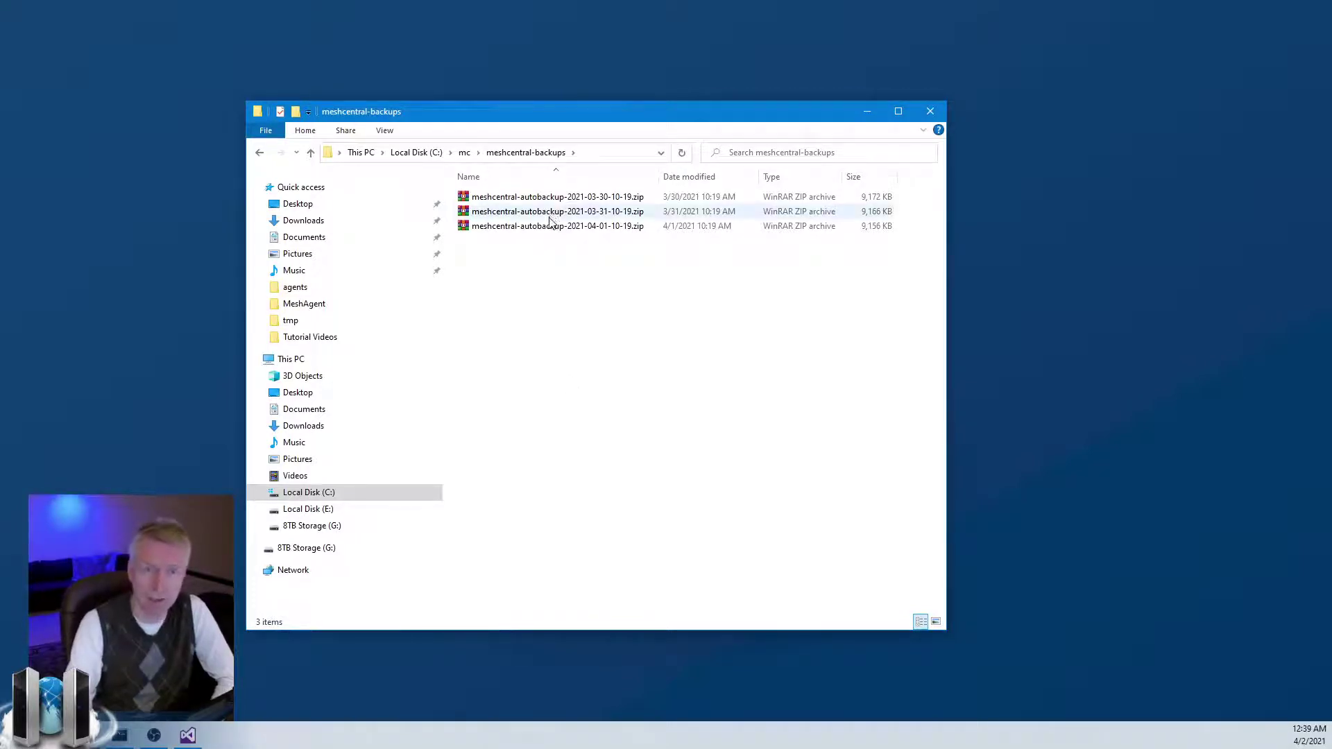
pyautogui.click(464, 152)
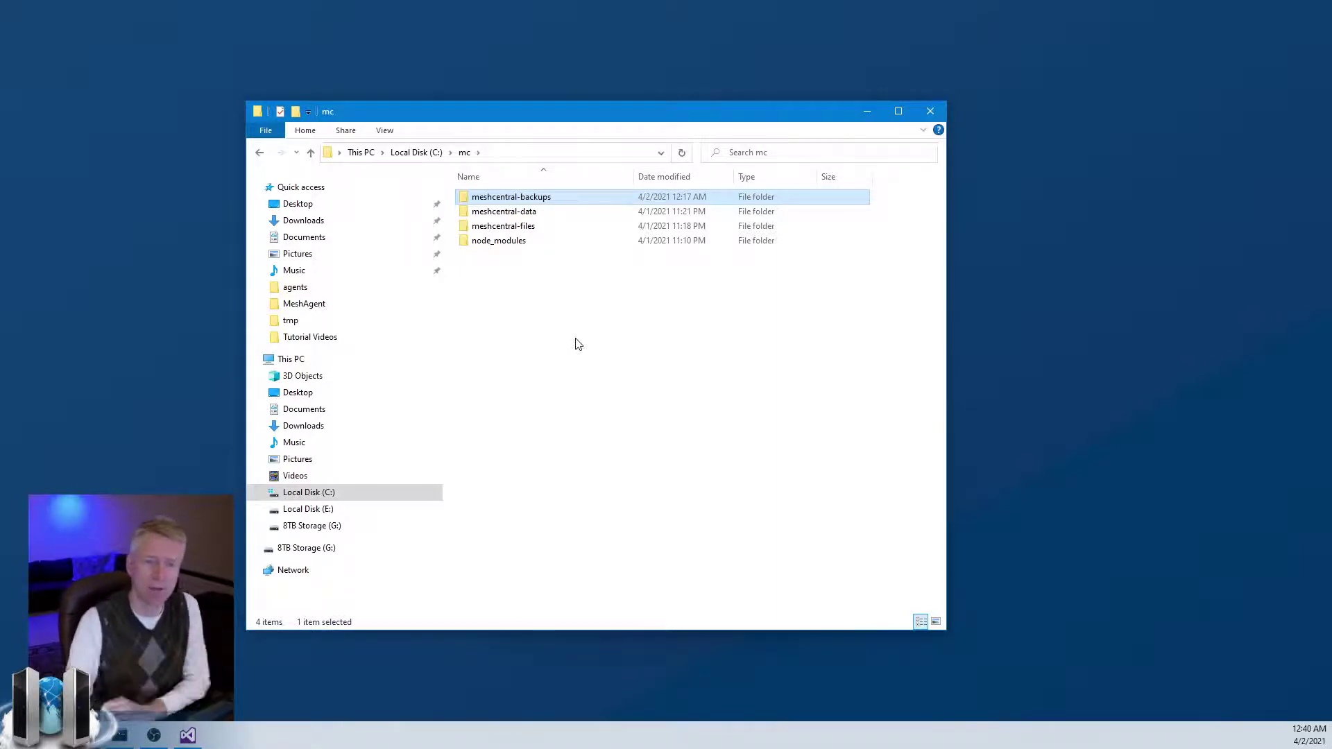
pyautogui.click(504, 212)
pyautogui.click(564, 357)
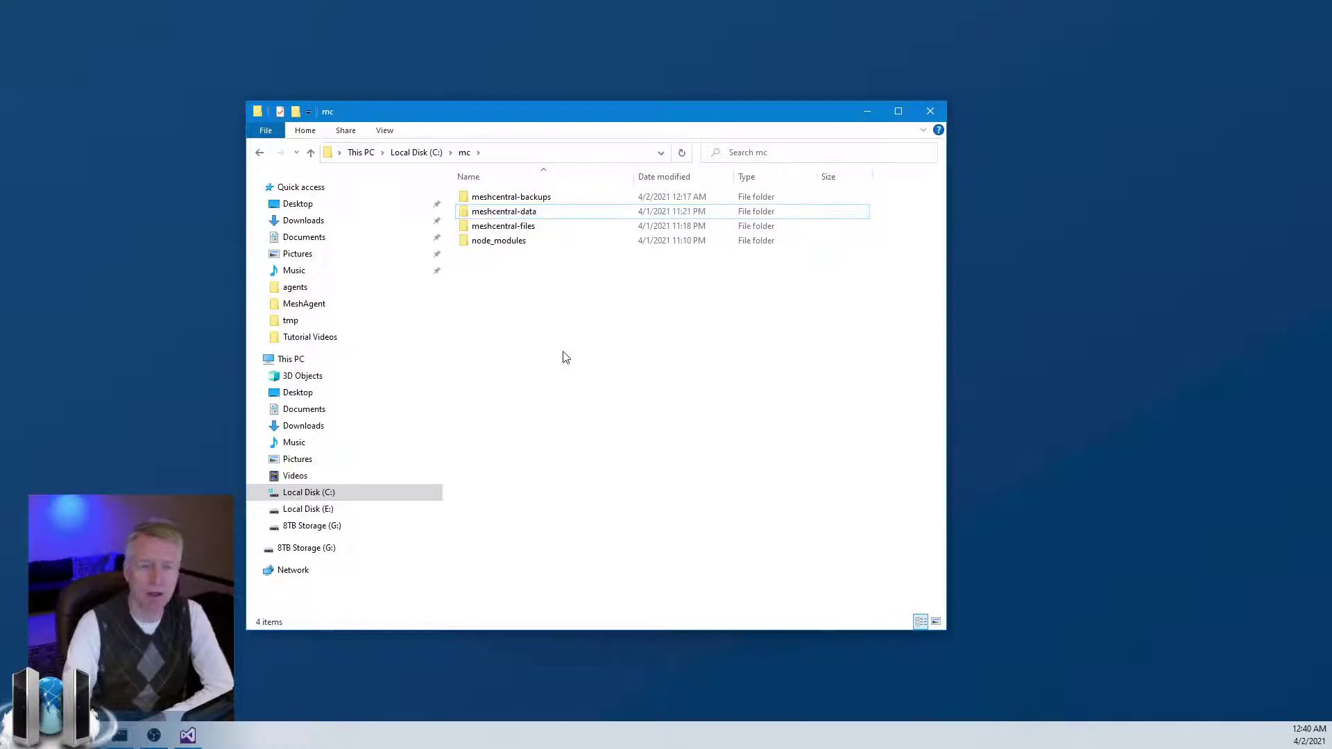
pyautogui.doubleClick(526, 212)
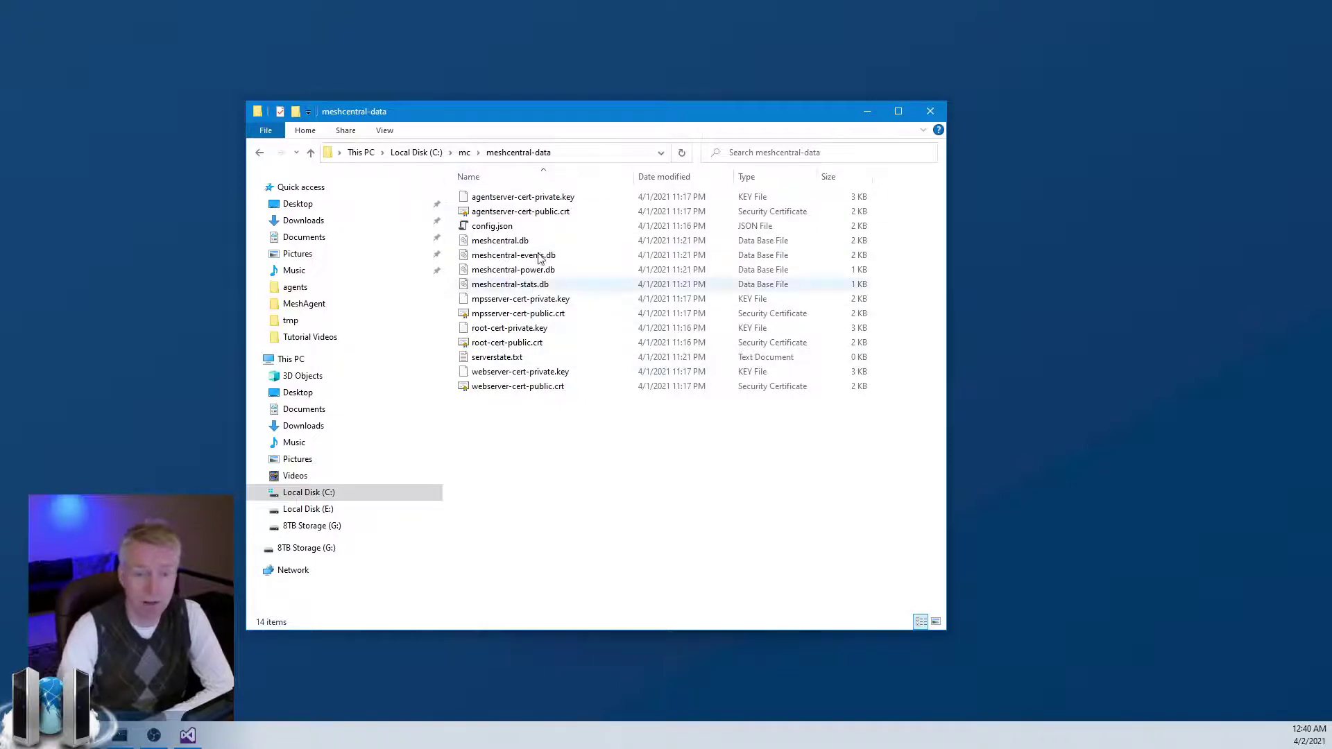
pyautogui.click(464, 152)
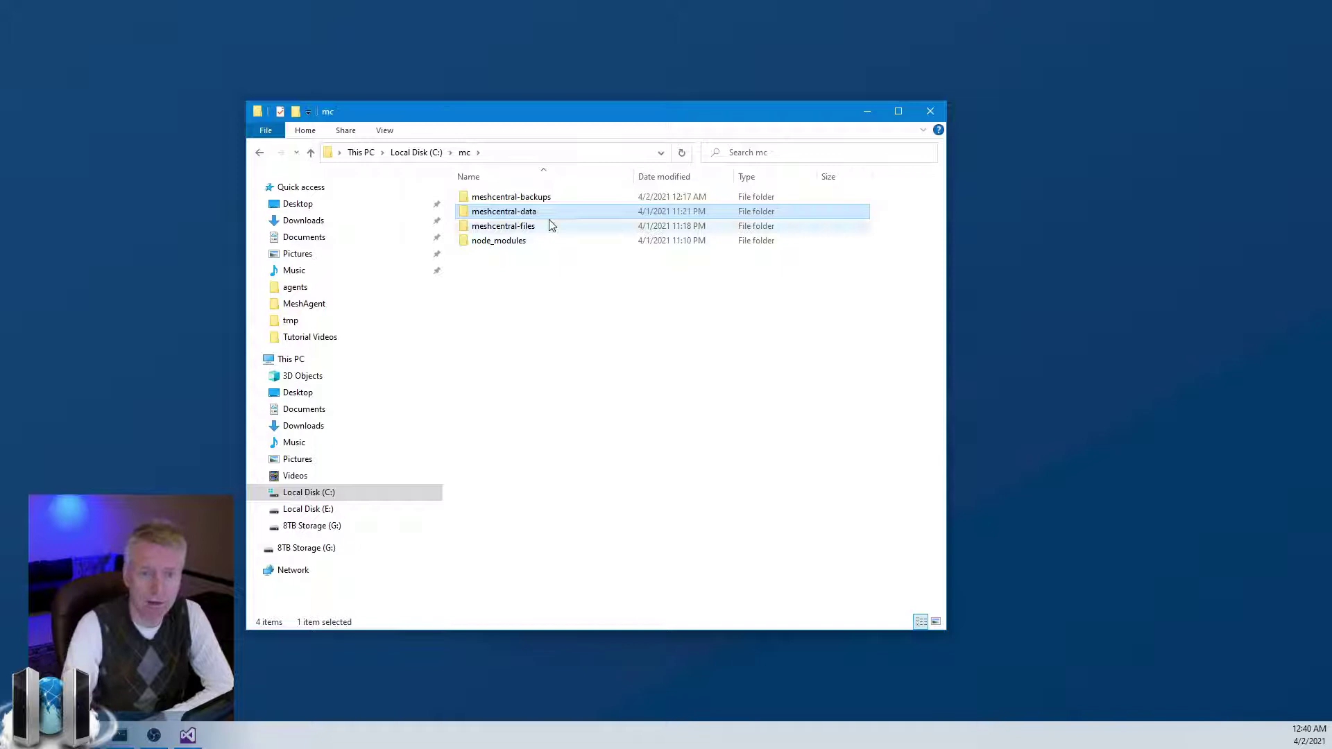
pyautogui.doubleClick(543, 198)
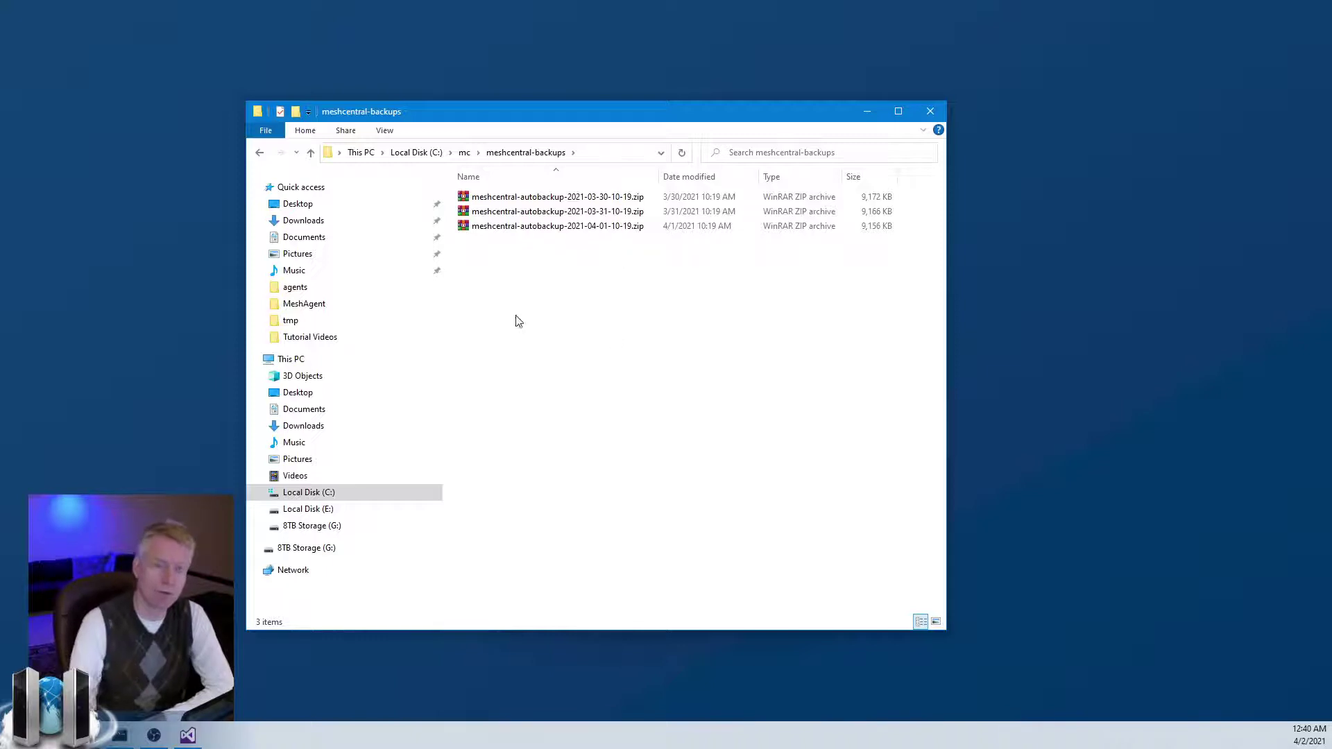
pyautogui.click(515, 228)
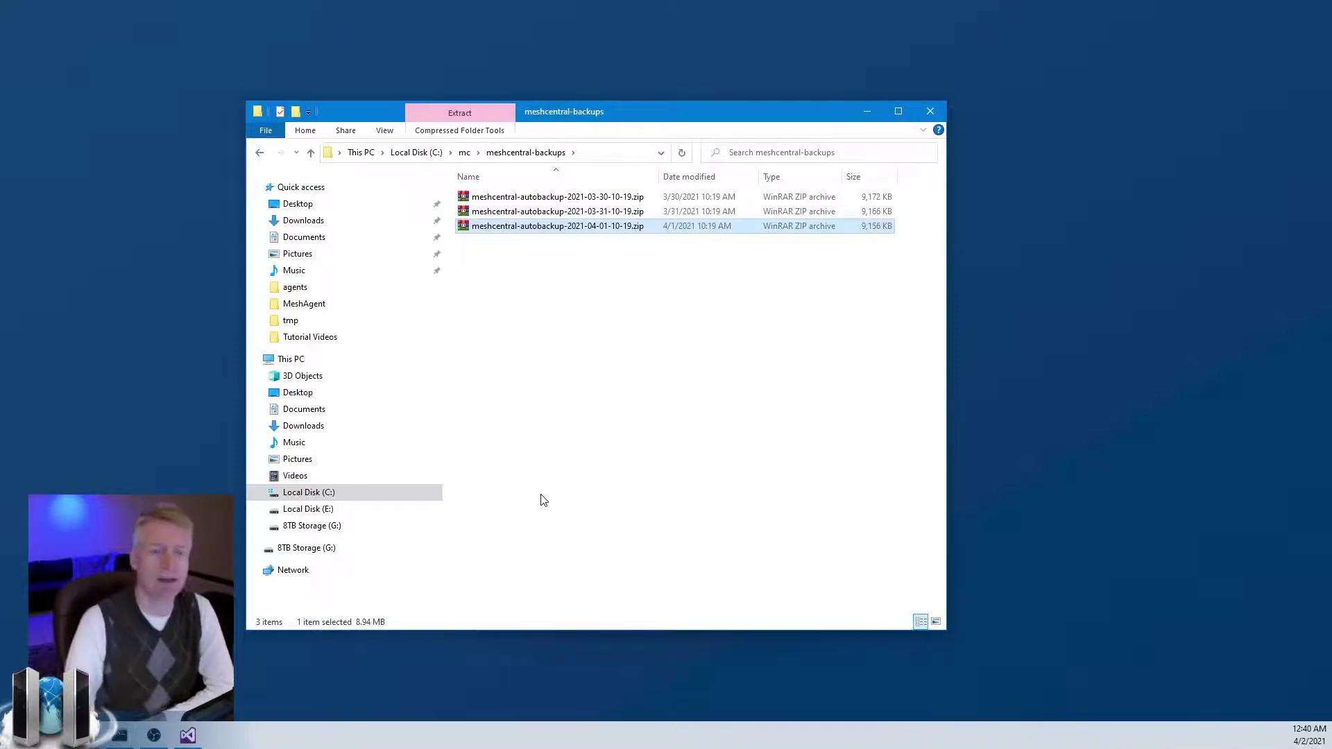
pyautogui.click(587, 426)
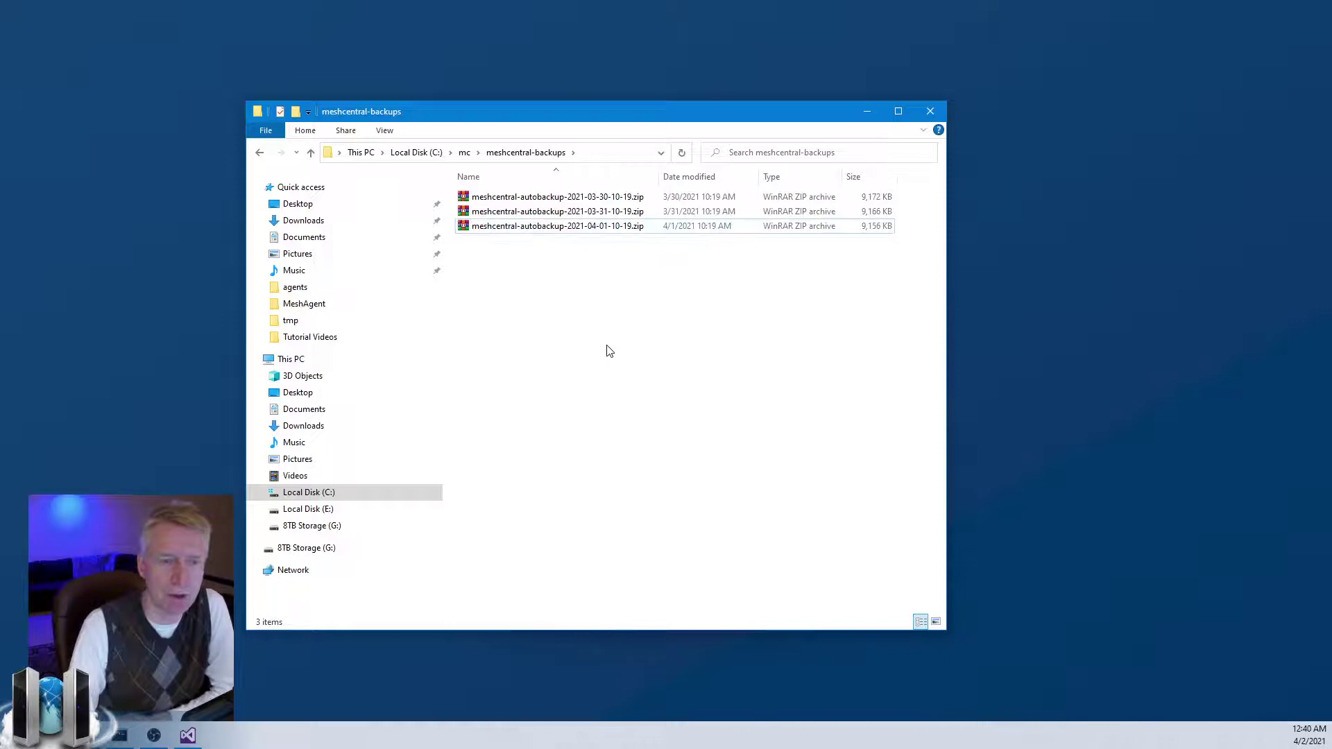
pyautogui.click(464, 152)
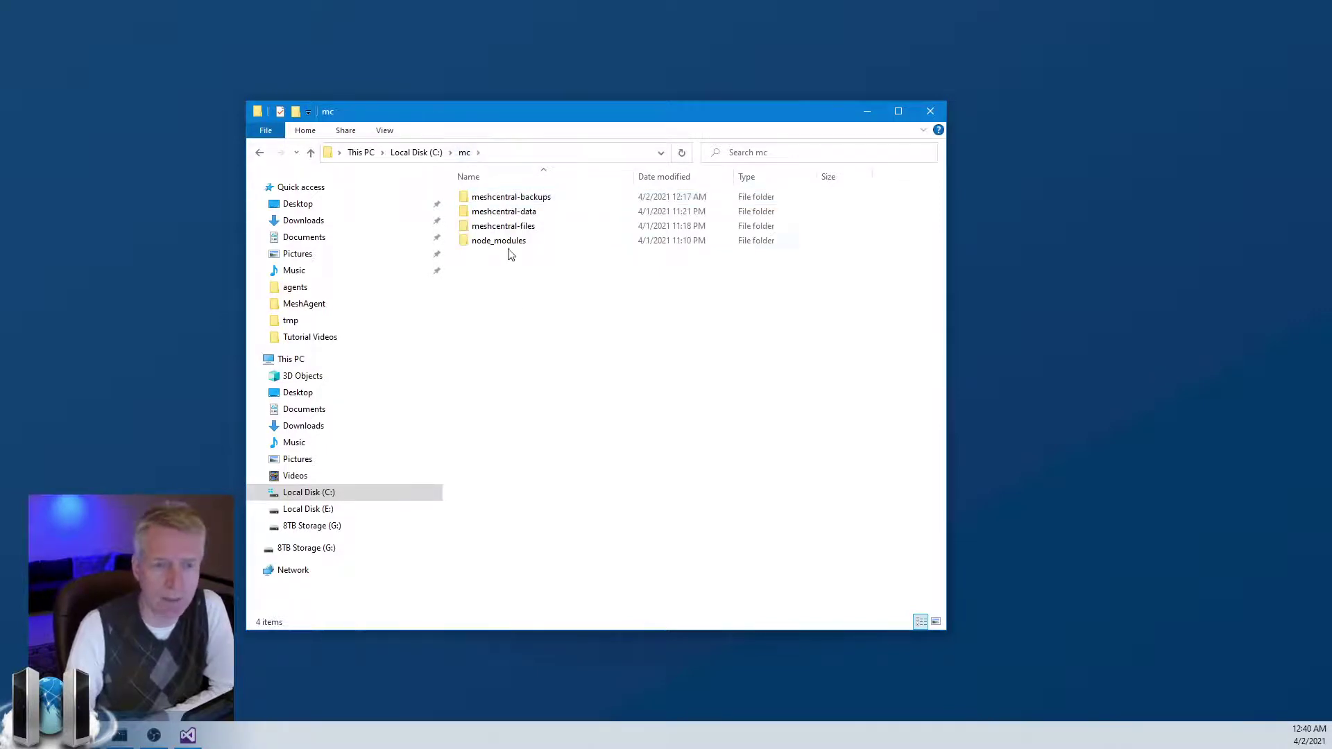
# Open meshcentral-data, select meshcentral.db through meshcentral-stats.db, then select config.json
pyautogui.doubleClick(504, 213)
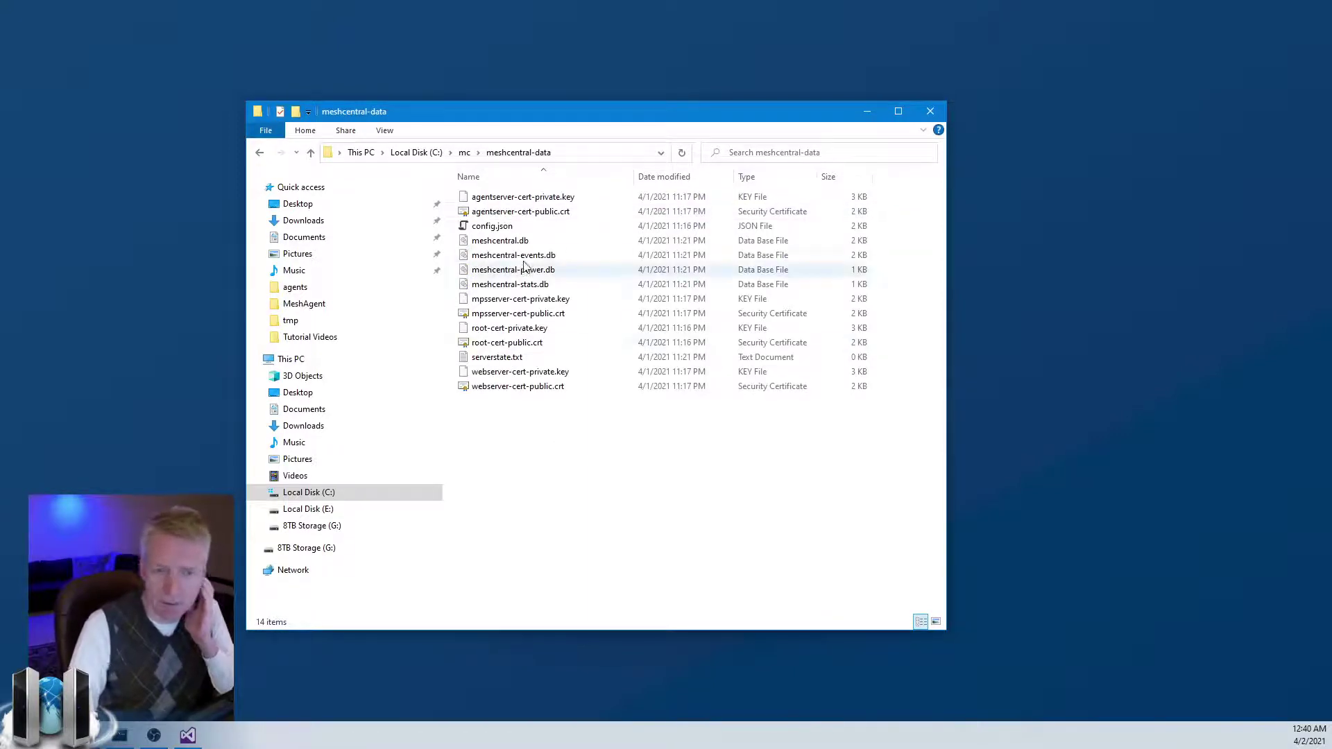
pyautogui.click(515, 243)
pyautogui.keyDown('shift'); pyautogui.click(525, 284); pyautogui.keyUp('shift')
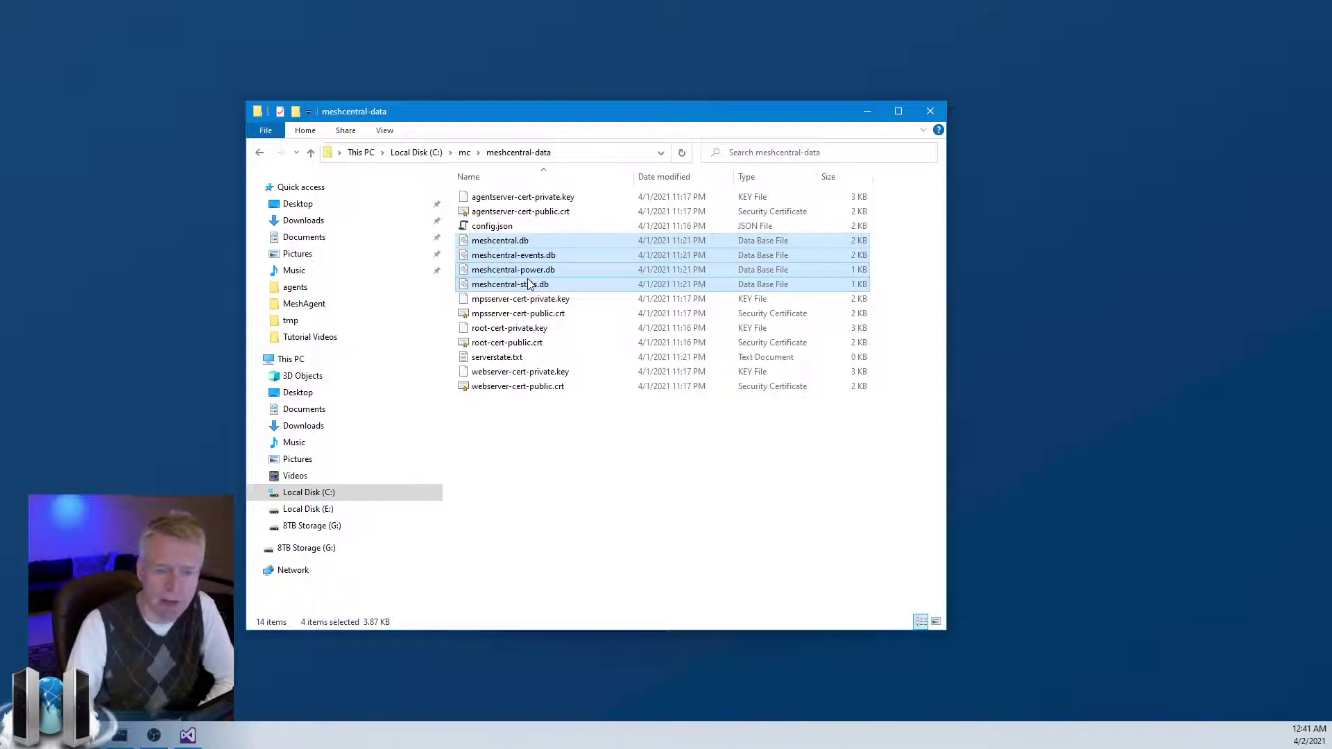
pyautogui.click(517, 226)
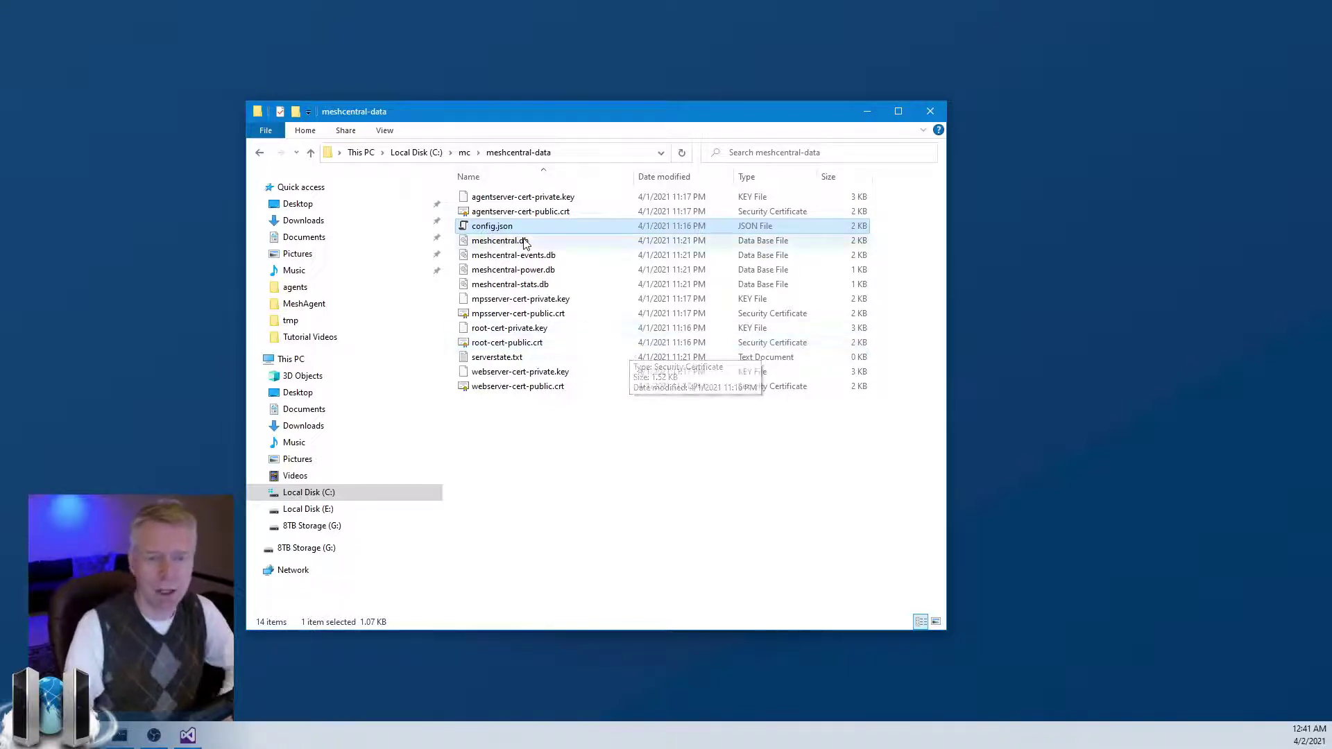
pyautogui.click(522, 197)
pyautogui.keyDown('shift'); pyautogui.click(521, 212); pyautogui.keyUp('shift')
pyautogui.keyDown('ctrl'); pyautogui.click(515, 299); pyautogui.keyUp('ctrl')
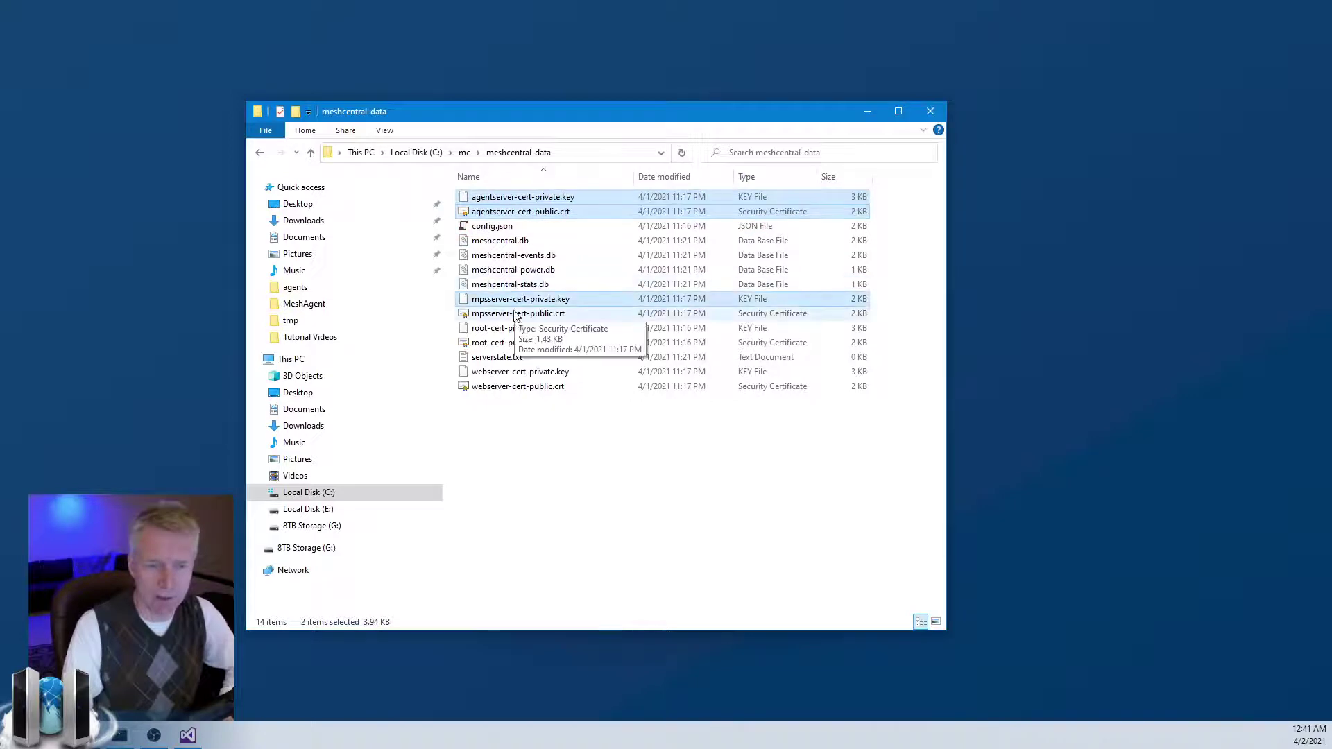
pyautogui.keyDown('ctrl'); pyautogui.click(513, 314); pyautogui.keyUp('ctrl')
pyautogui.keyDown('ctrl'); pyautogui.click(510, 328); pyautogui.keyUp('ctrl')
pyautogui.keyDown('ctrl'); pyautogui.click(506, 342); pyautogui.keyUp('ctrl')
pyautogui.keyDown('ctrl'); pyautogui.click(519, 372); pyautogui.keyUp('ctrl')
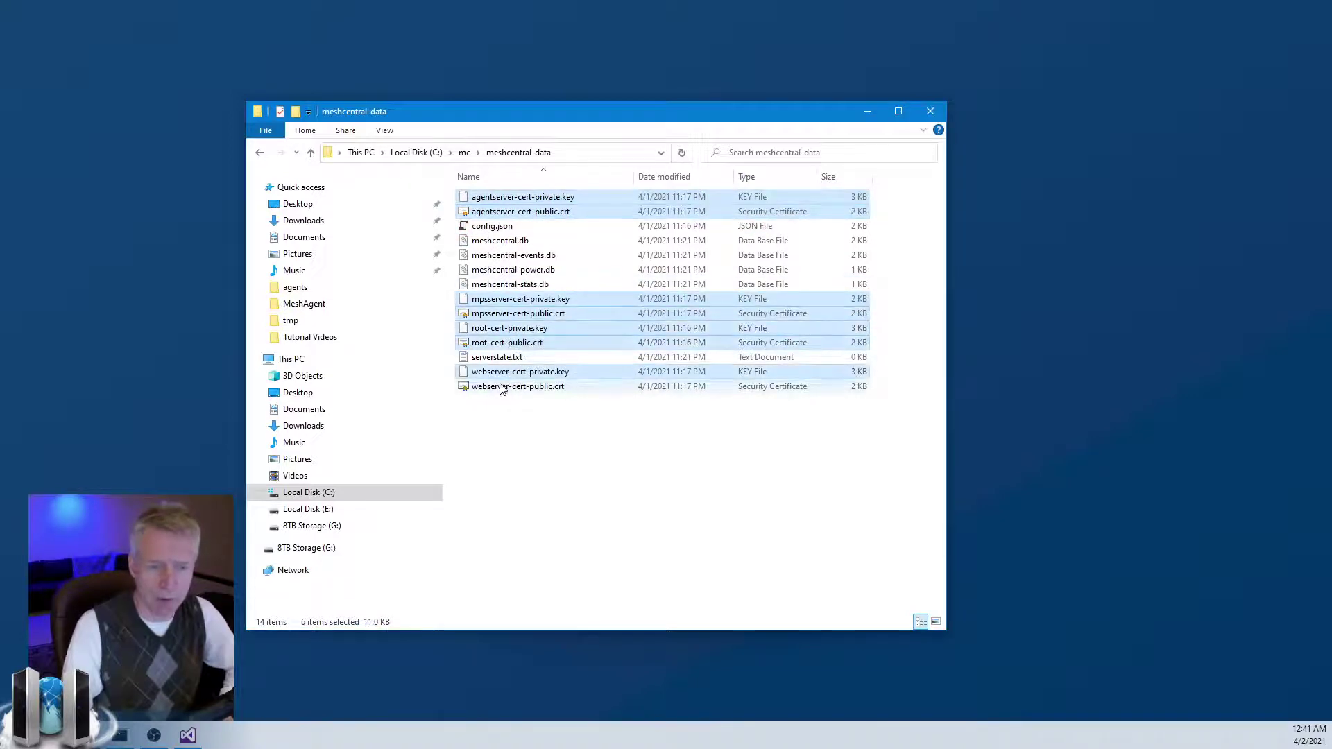
pyautogui.keyDown('ctrl'); pyautogui.click(515, 387); pyautogui.keyUp('ctrl')
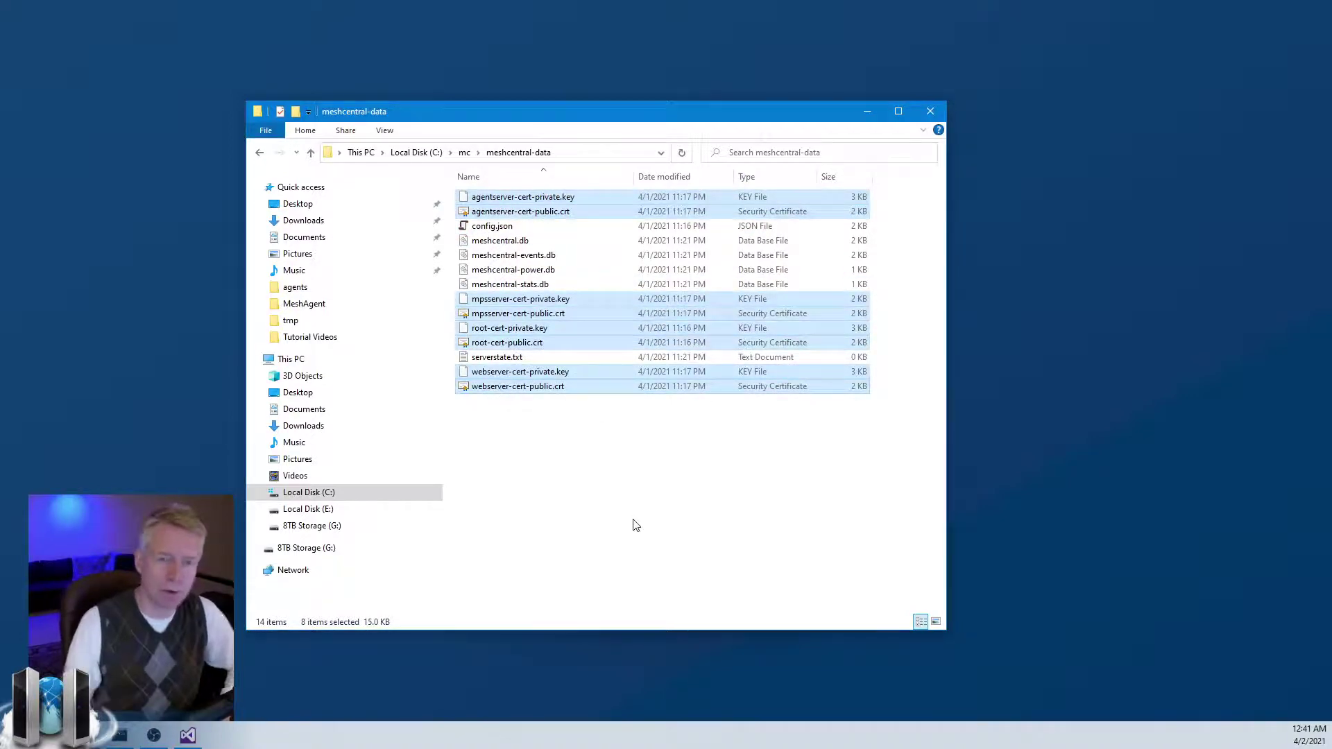
pyautogui.click(633, 525)
pyautogui.click(559, 197)
pyautogui.keyDown('ctrl'); pyautogui.click(555, 211); pyautogui.keyUp('ctrl')
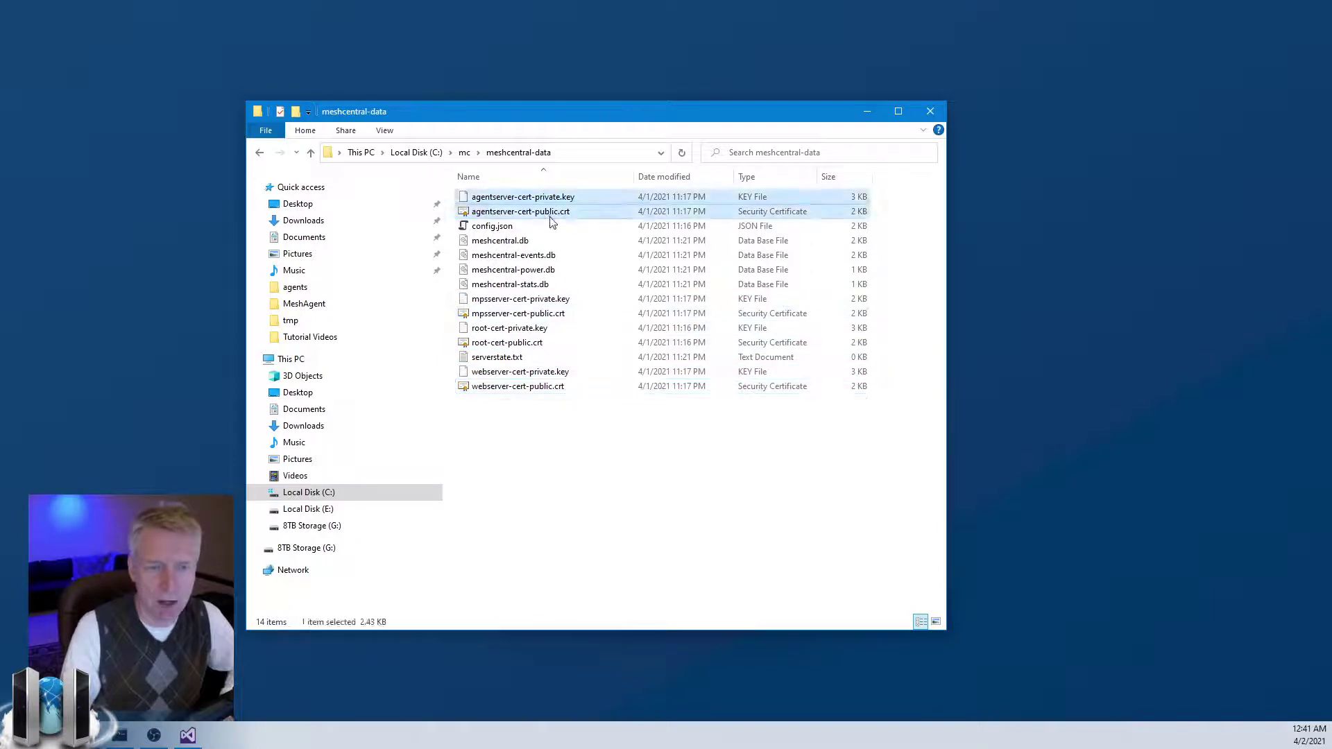
pyautogui.keyDown('ctrl'); pyautogui.click(521, 328); pyautogui.keyUp('ctrl')
pyautogui.keyDown('ctrl'); pyautogui.click(526, 343); pyautogui.keyUp('ctrl')
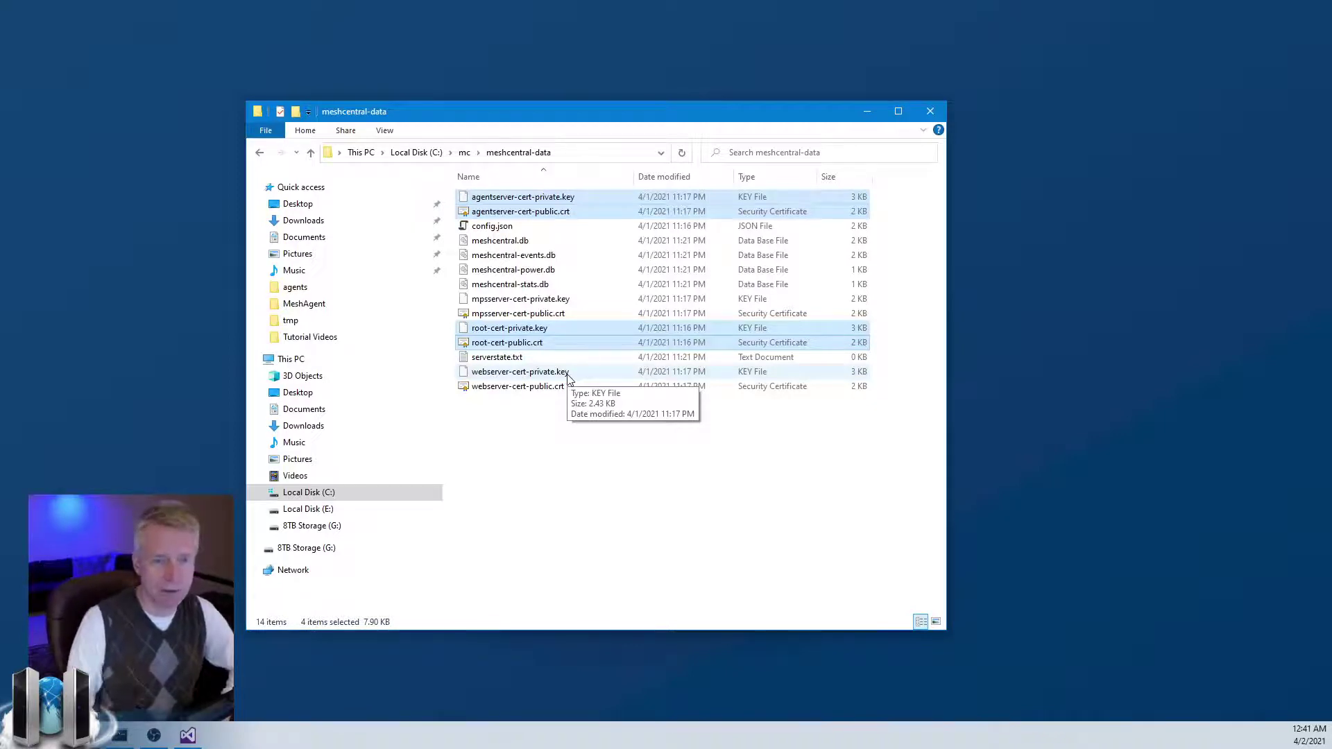
pyautogui.click(532, 198)
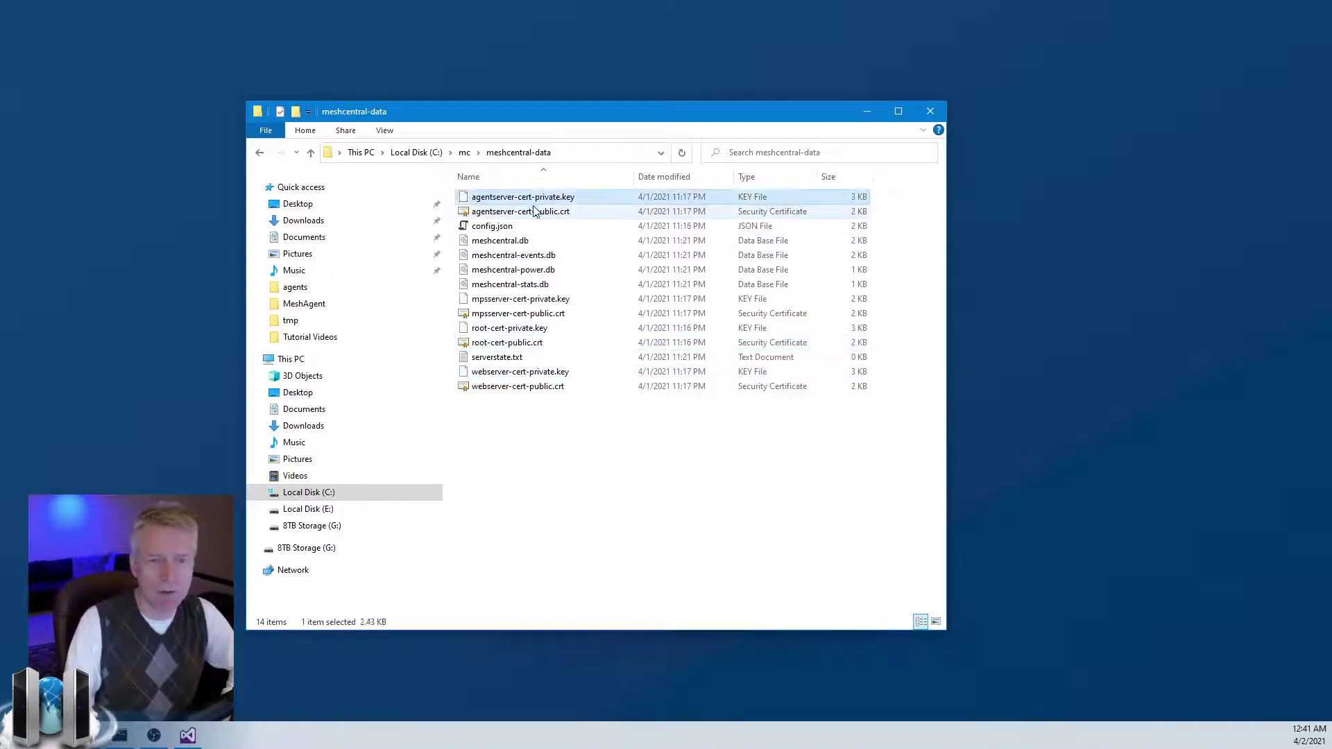
pyautogui.click(534, 212)
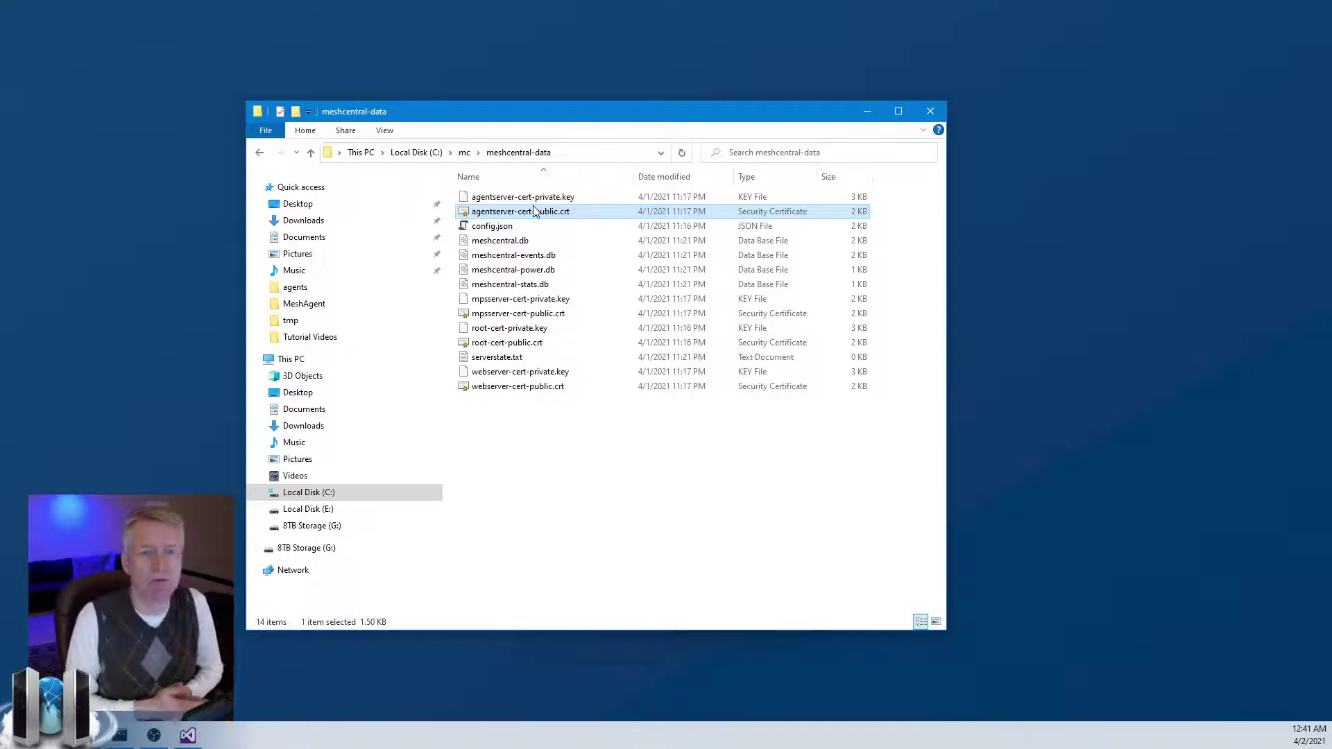
pyautogui.click(533, 197)
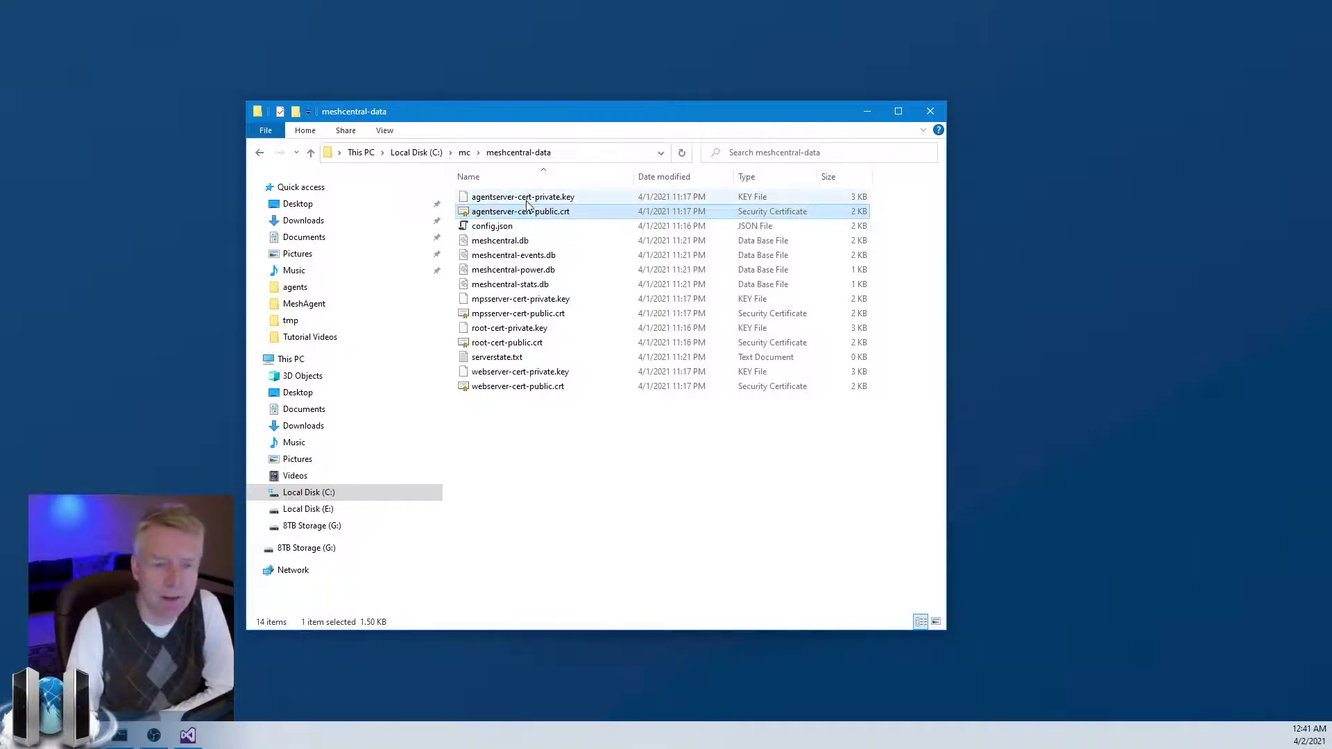
pyautogui.click(569, 430)
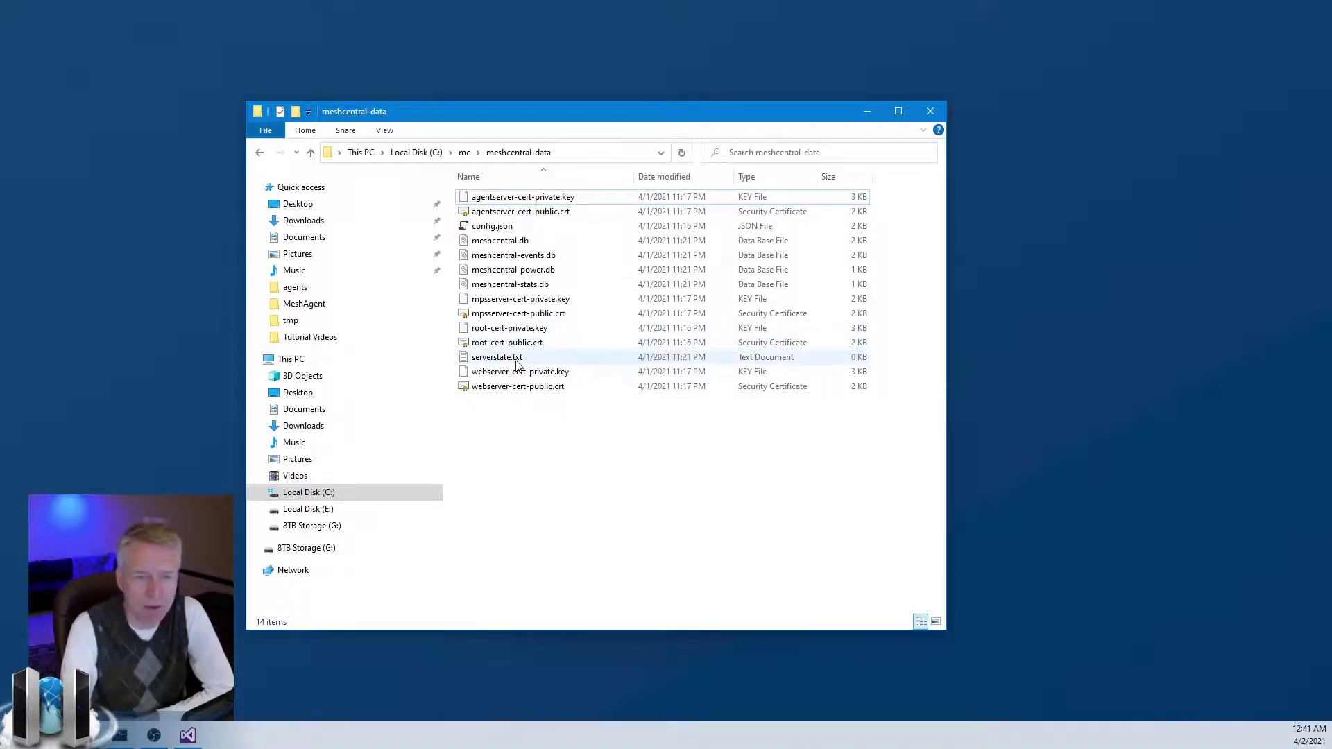
# Select serverstate.txt and config.json, then switch to the MeshCentral solution in Visual Studio
pyautogui.click(516, 360)
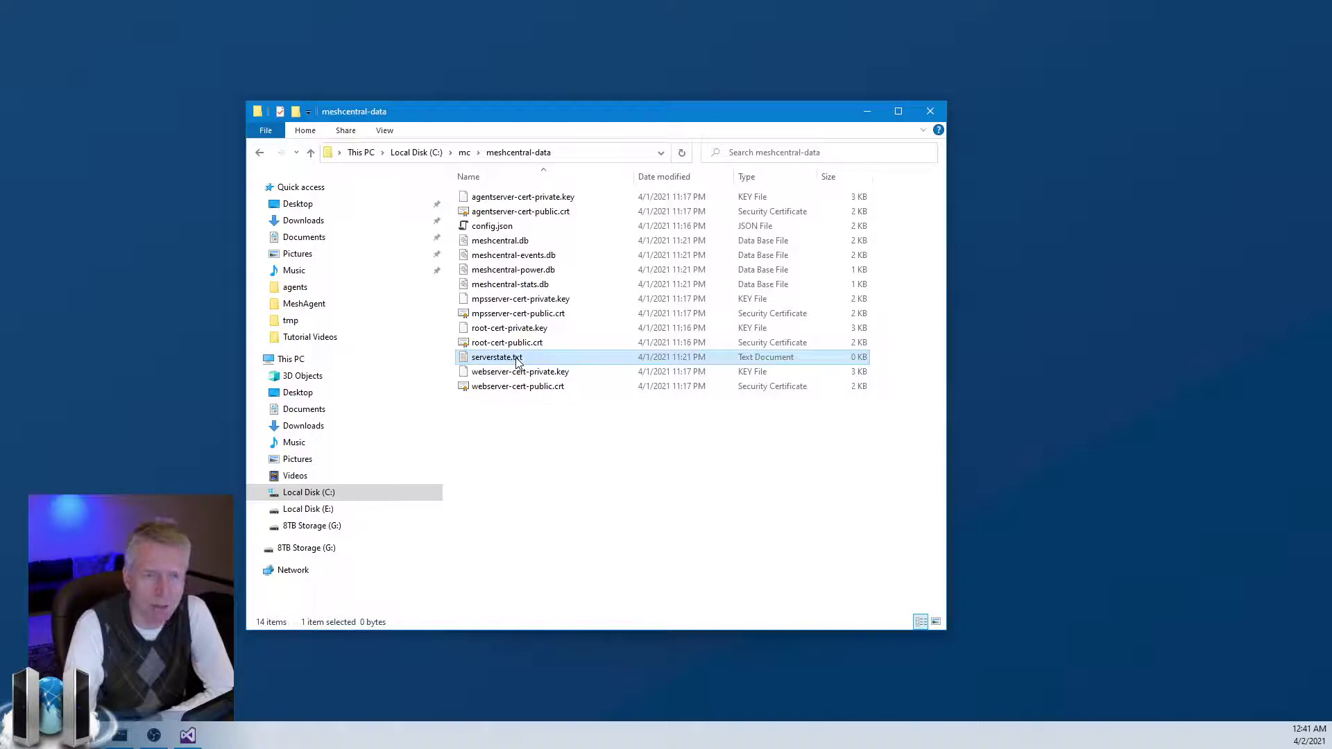
pyautogui.click(496, 226)
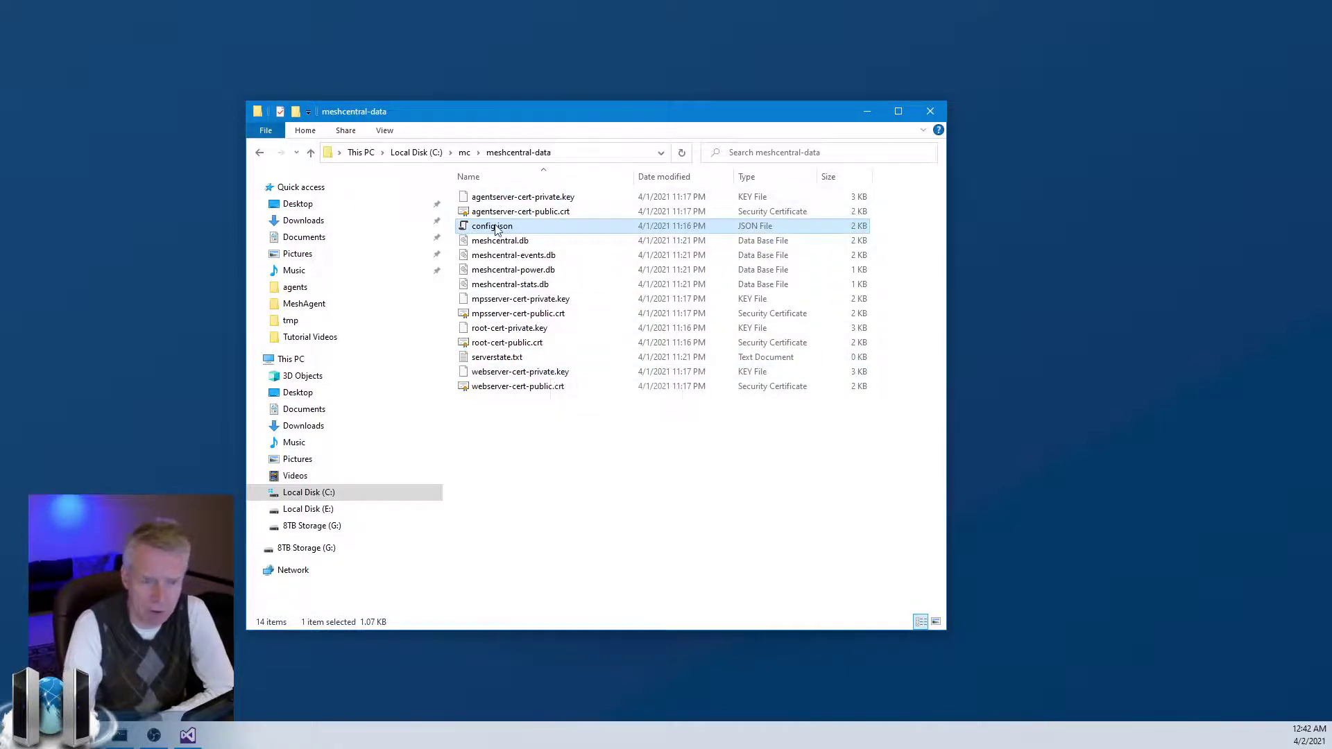
pyautogui.click(189, 737)
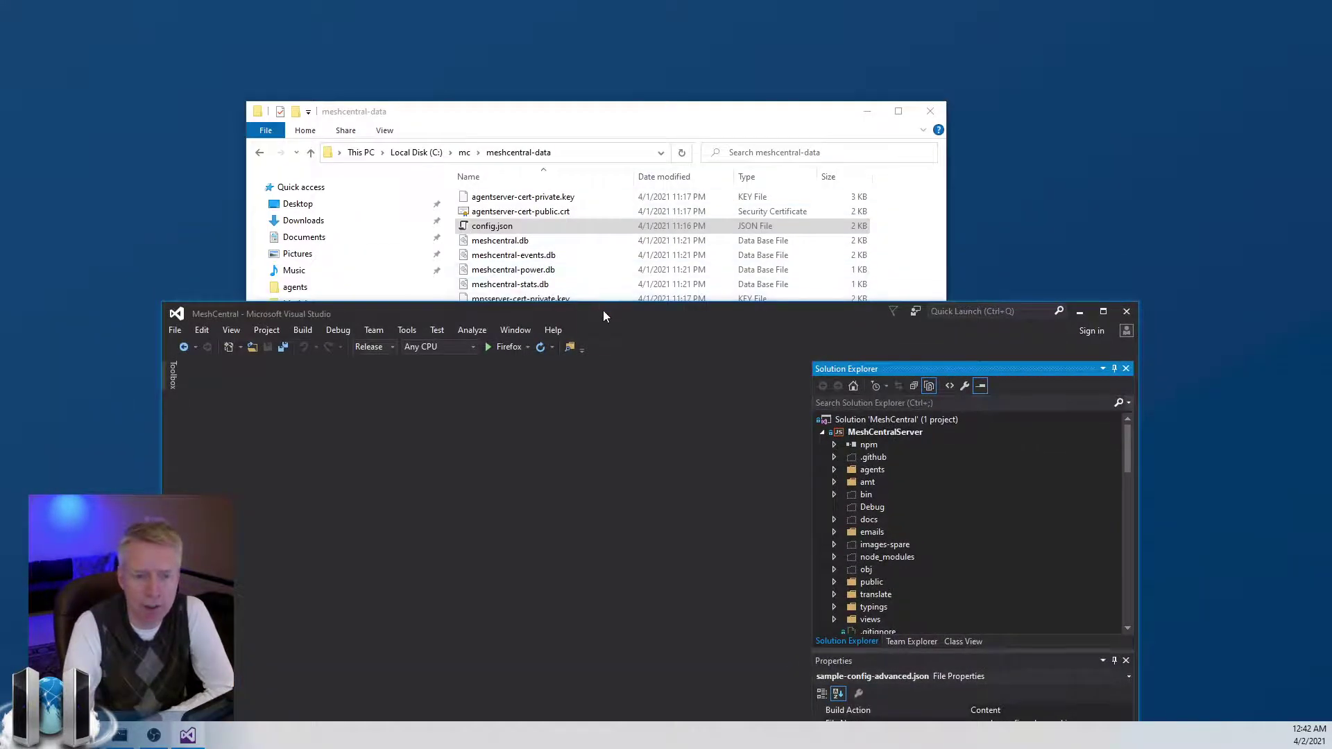
pyautogui.moveTo(603, 310); pyautogui.dragTo(977, 64)
pyautogui.moveTo(492, 226); pyautogui.dragTo(783, 250)
pyautogui.moveTo(882, 61); pyautogui.dragTo(598, 46)
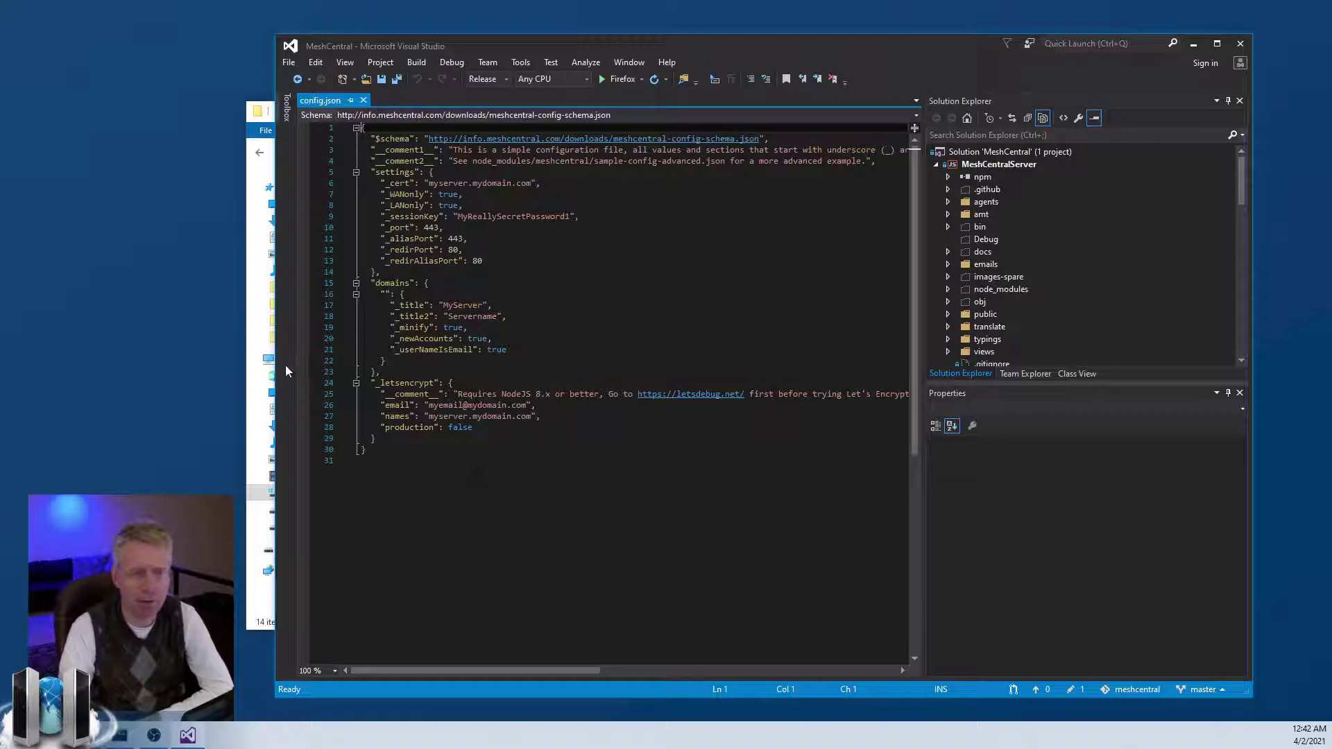
pyautogui.moveTo(671, 49); pyautogui.dragTo(700, 8)
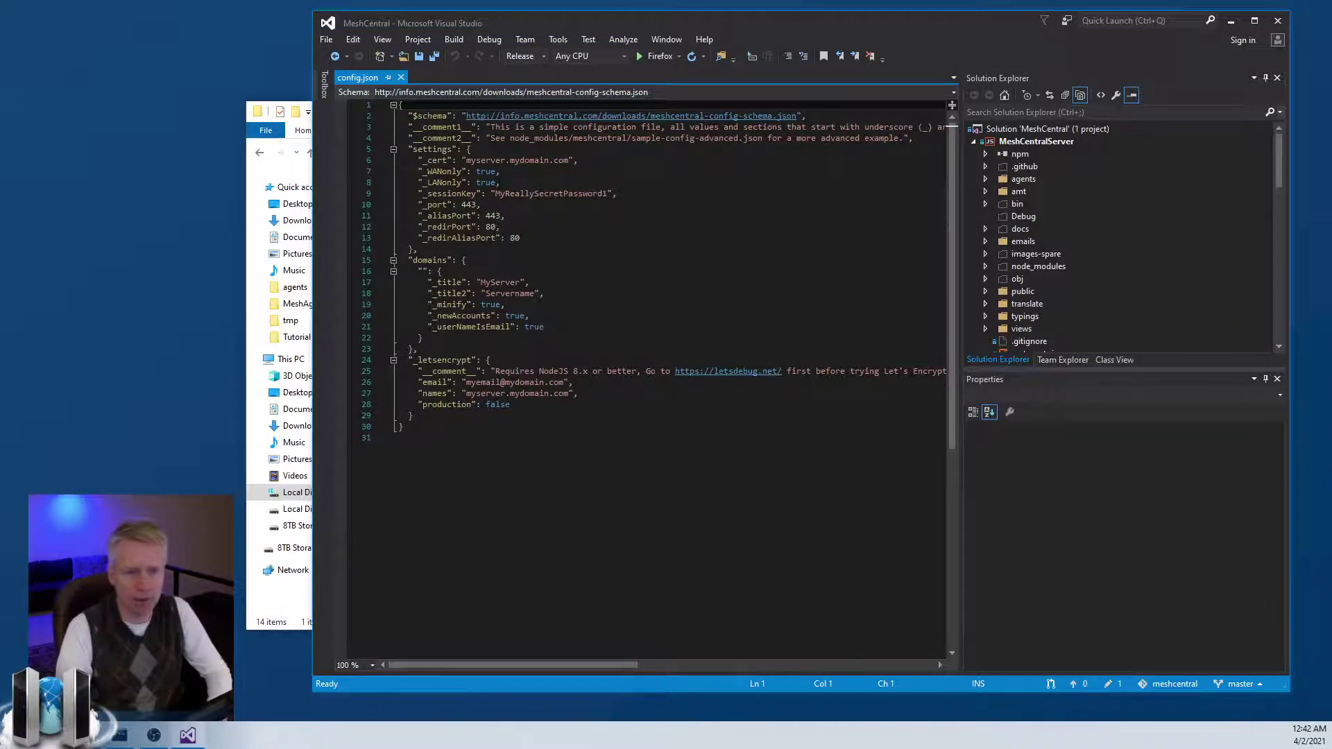
pyautogui.moveTo(520, 238); pyautogui.dragTo(399, 193)
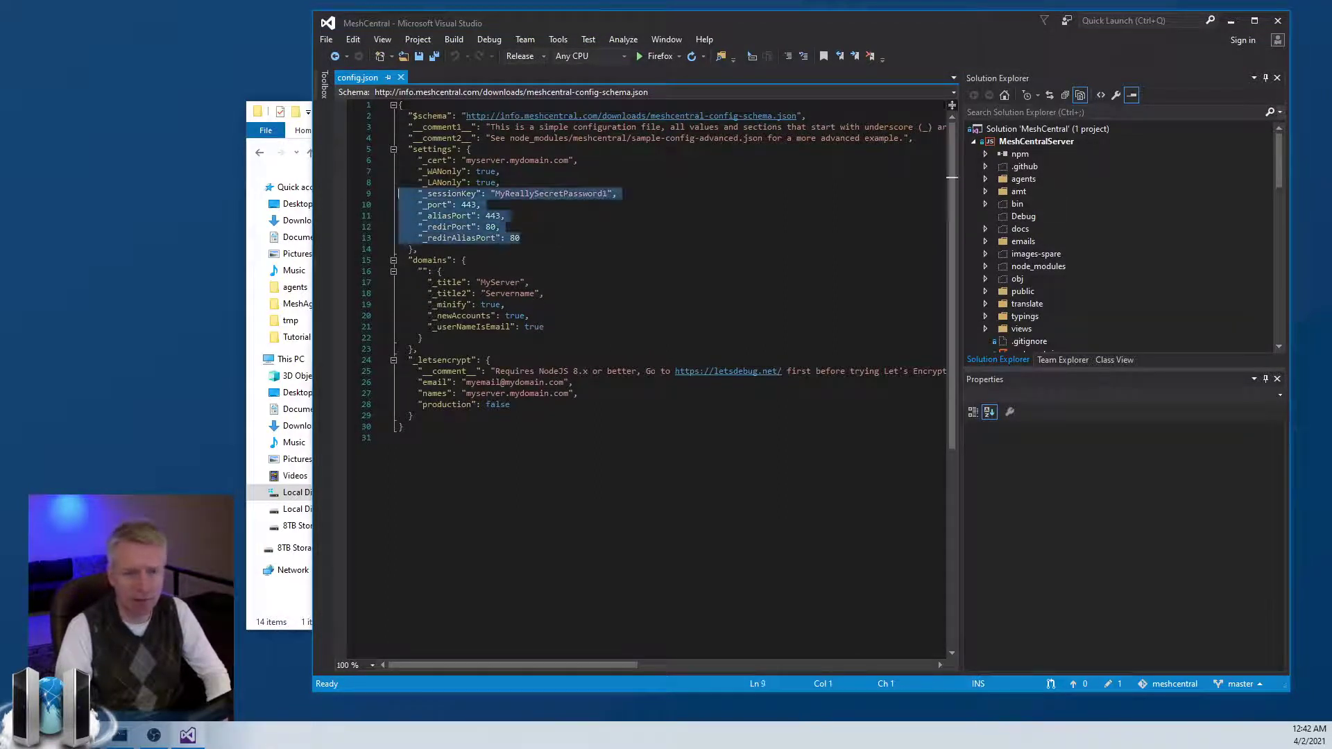
pyautogui.moveTo(544, 327); pyautogui.dragTo(399, 271)
pyautogui.moveTo(510, 405); pyautogui.dragTo(399, 371)
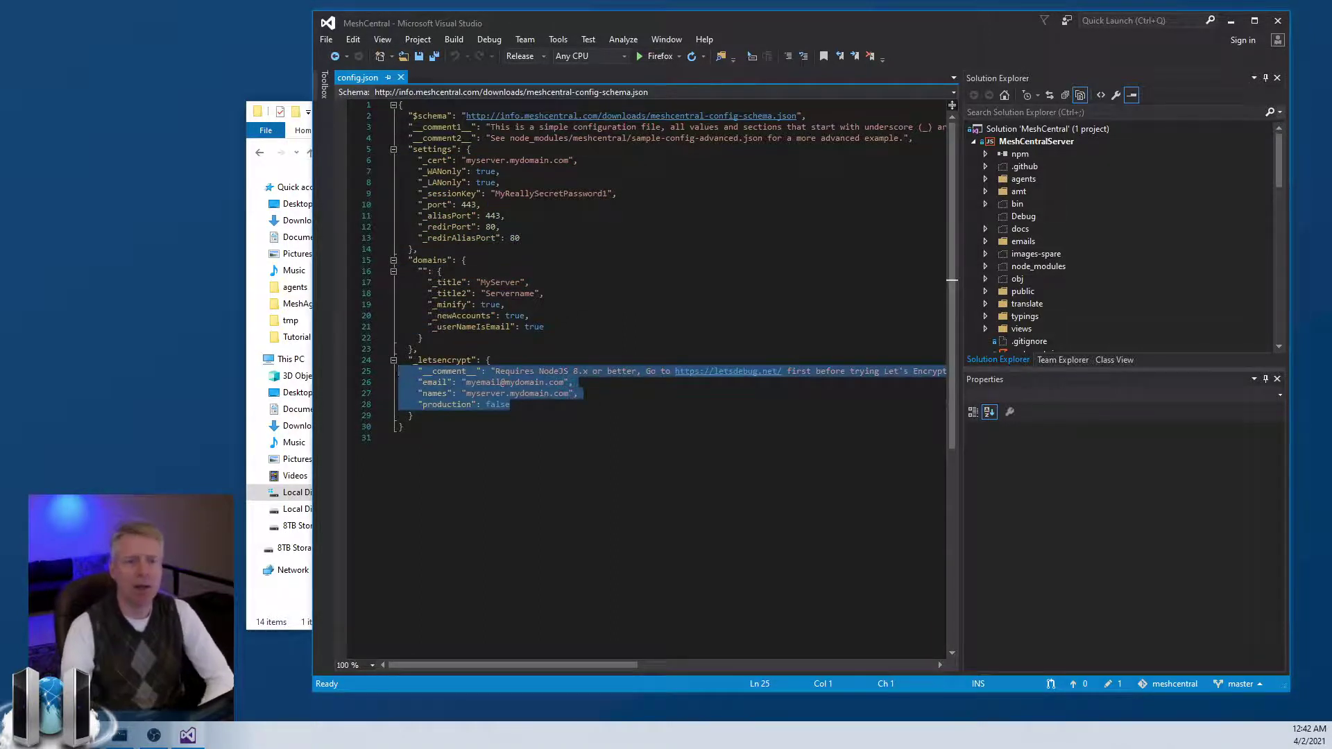
pyautogui.click(465, 260)
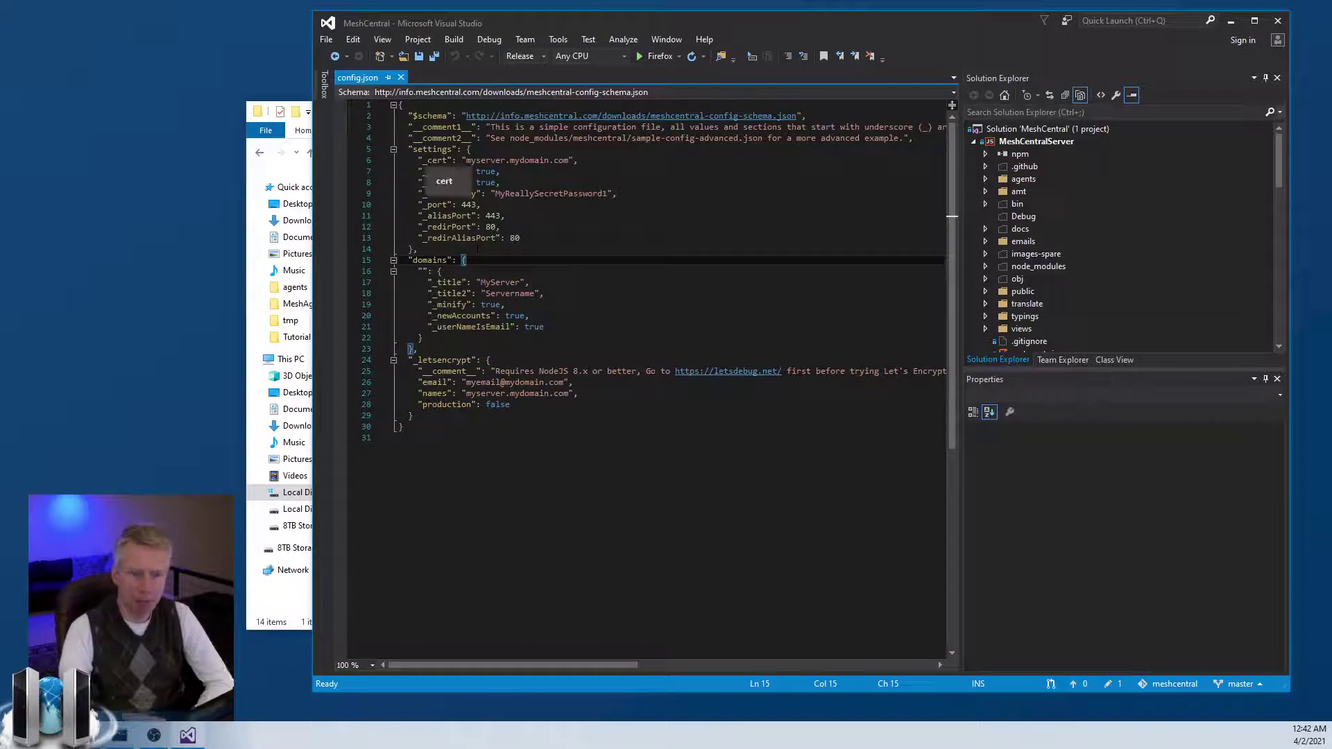
pyautogui.click(423, 160)
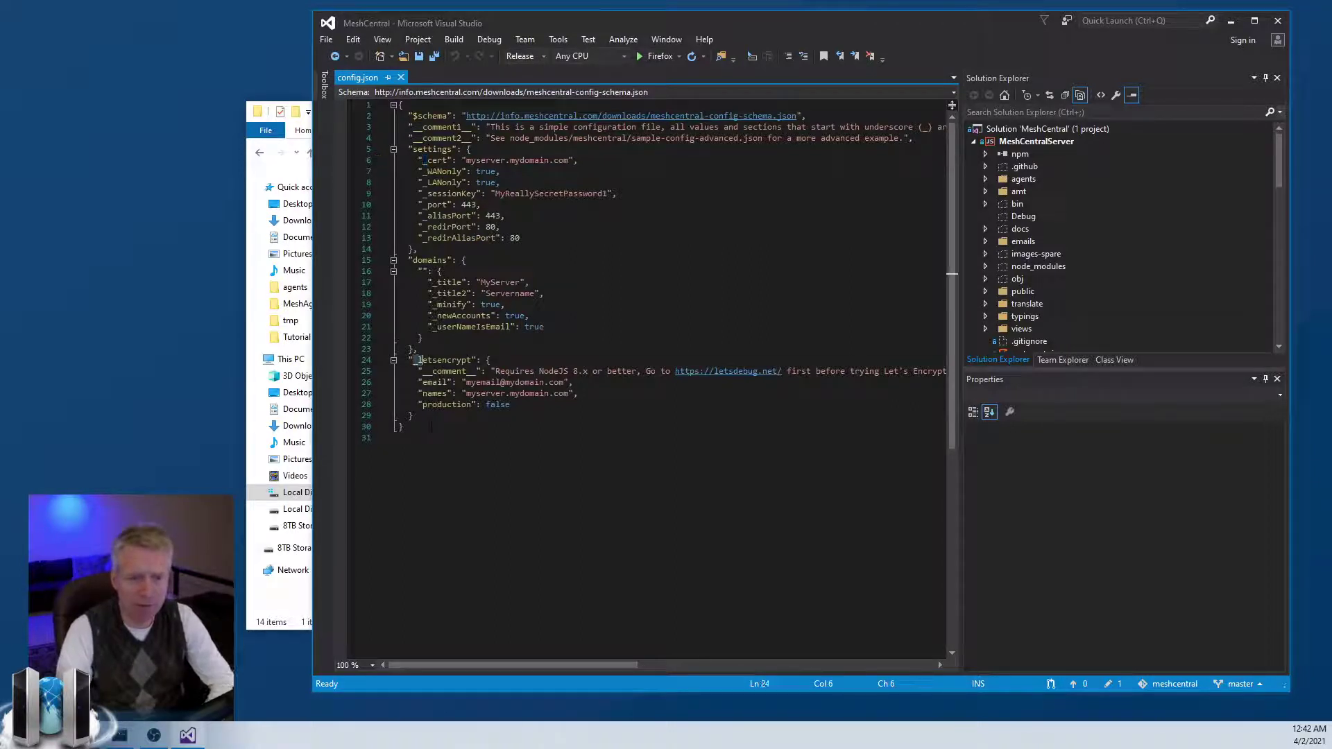
pyautogui.moveTo(414, 360); pyautogui.dragTo(472, 360)
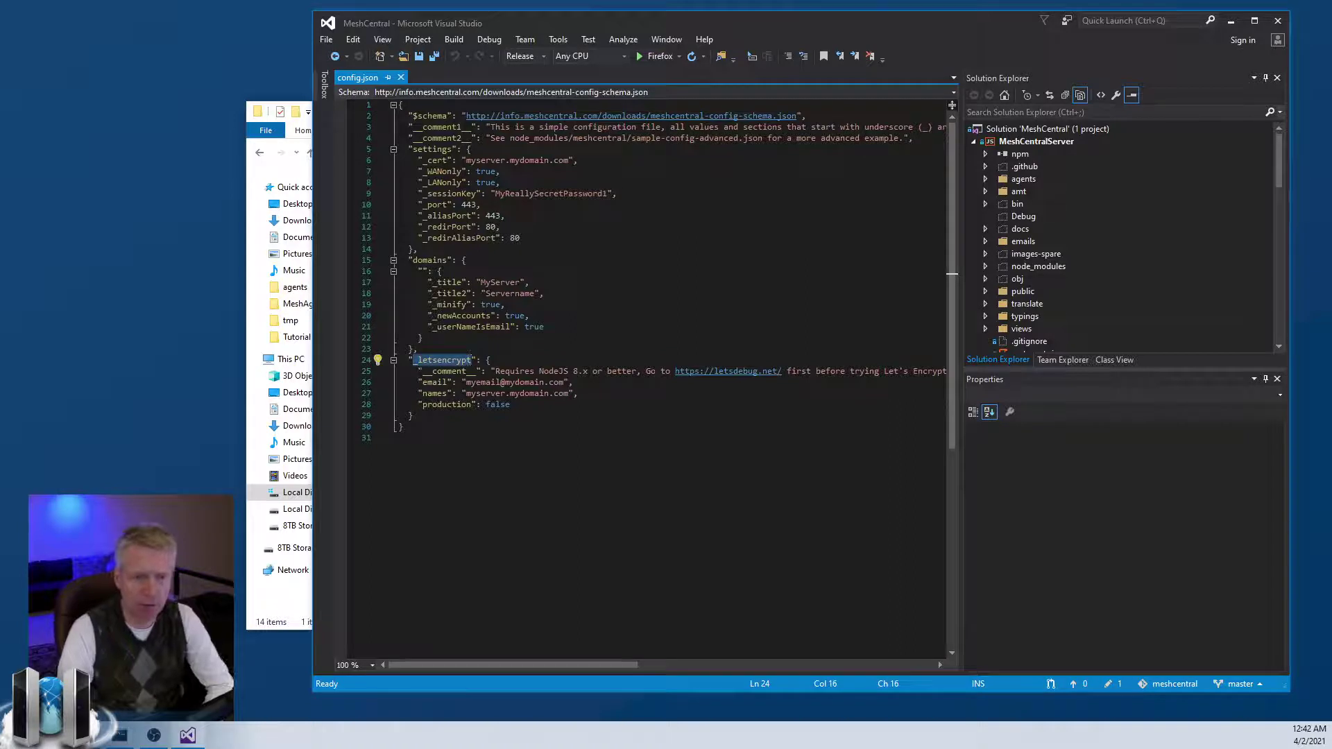
pyautogui.moveTo(431, 415); pyautogui.dragTo(398, 360)
pyautogui.press('Delete')
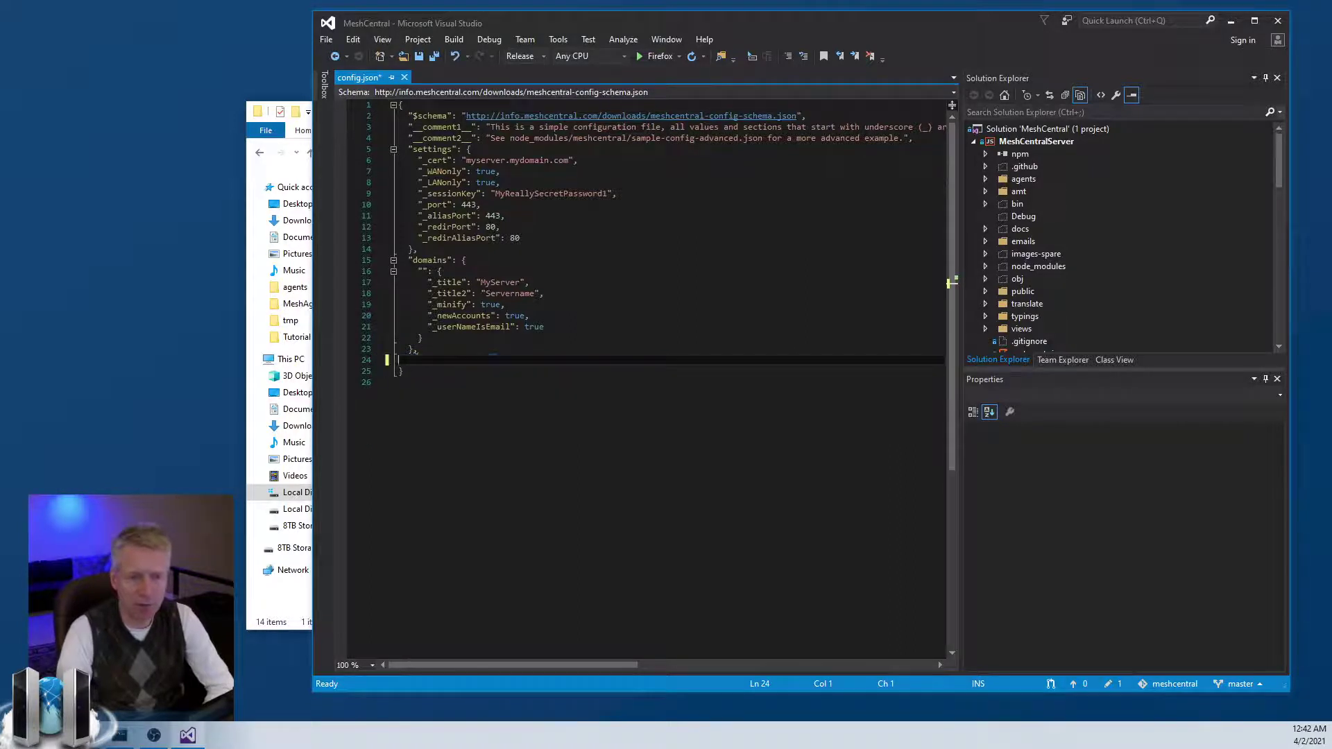
pyautogui.moveTo(545, 326); pyautogui.dragTo(342, 284)
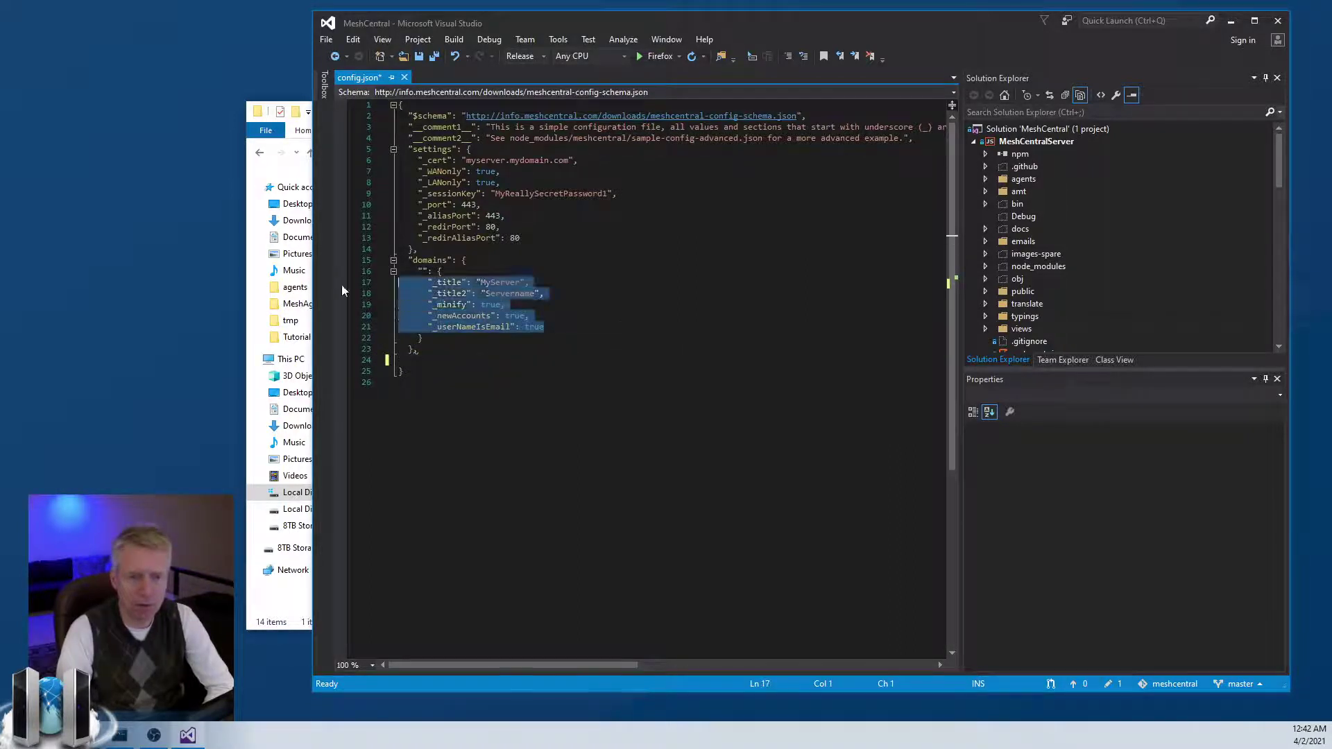
pyautogui.press('Delete')
pyautogui.moveTo(520, 238); pyautogui.dragTo(398, 161)
pyautogui.press('Delete')
pyautogui.click(422, 116)
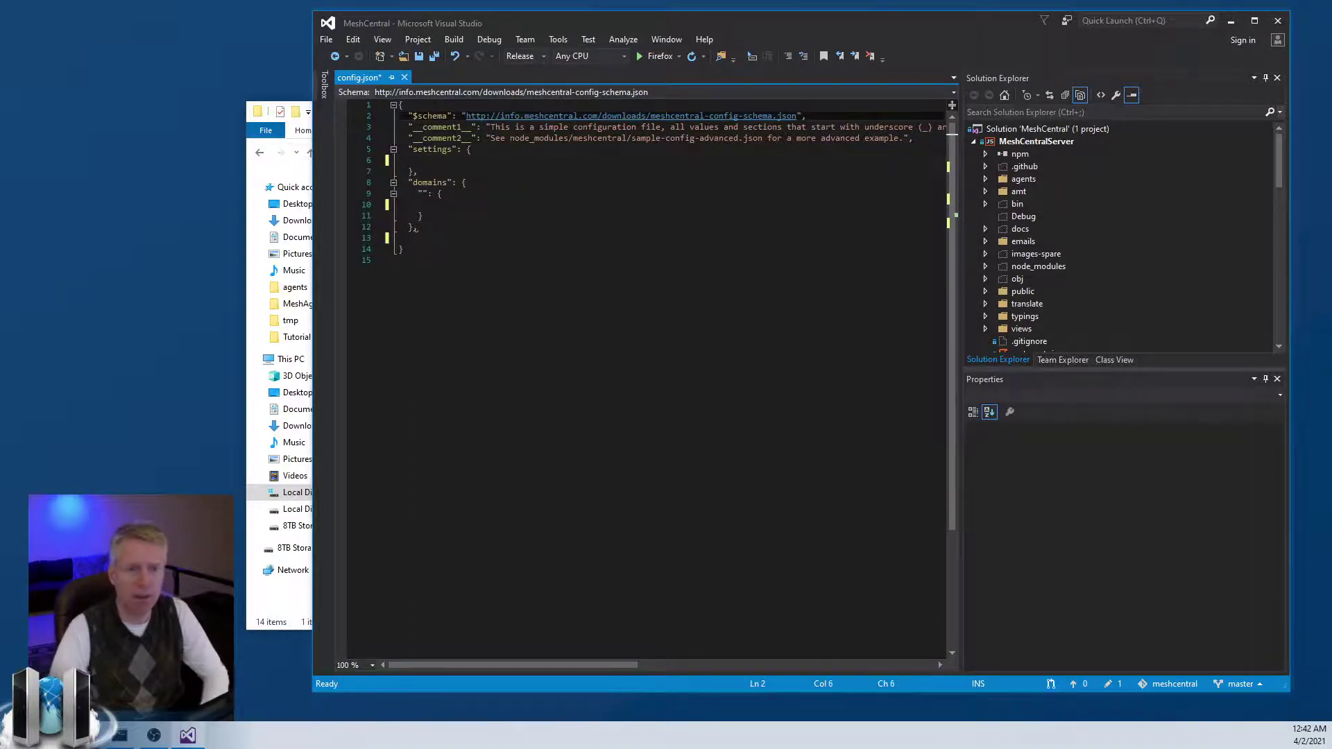
pyautogui.hotkey('shift', 'Down')
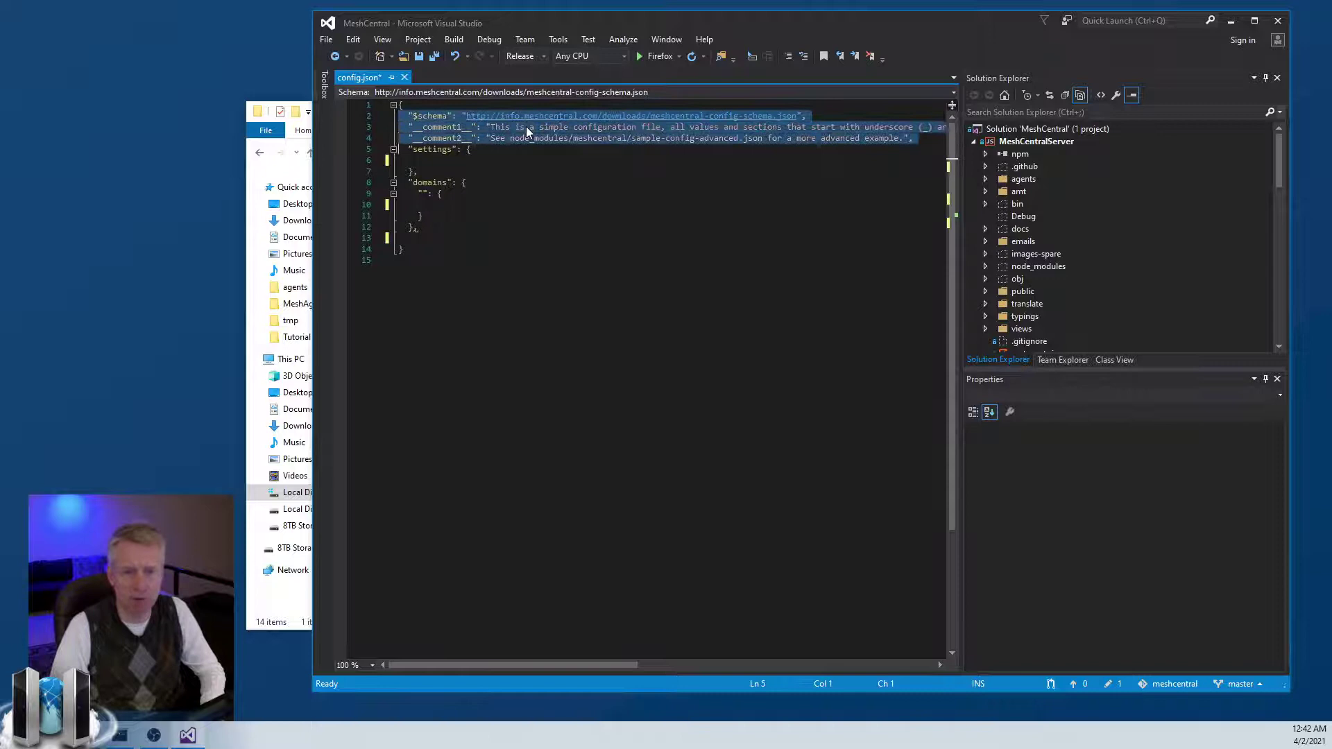
pyautogui.press('Delete')
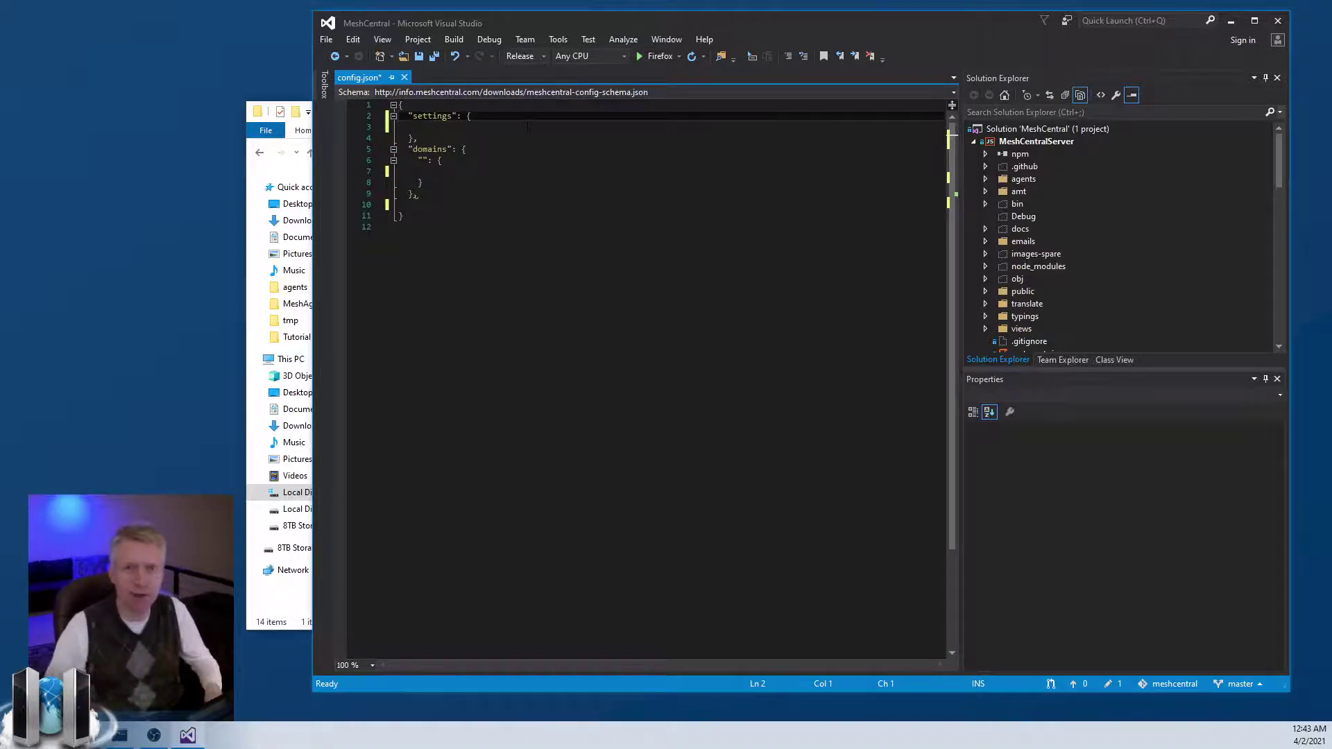
pyautogui.hotkey('ctrl', 'z')
pyautogui.hotkey('ctrl', 'z')
pyautogui.hotkey('ctrl', 'z')
pyautogui.hotkey('ctrl', 'z')
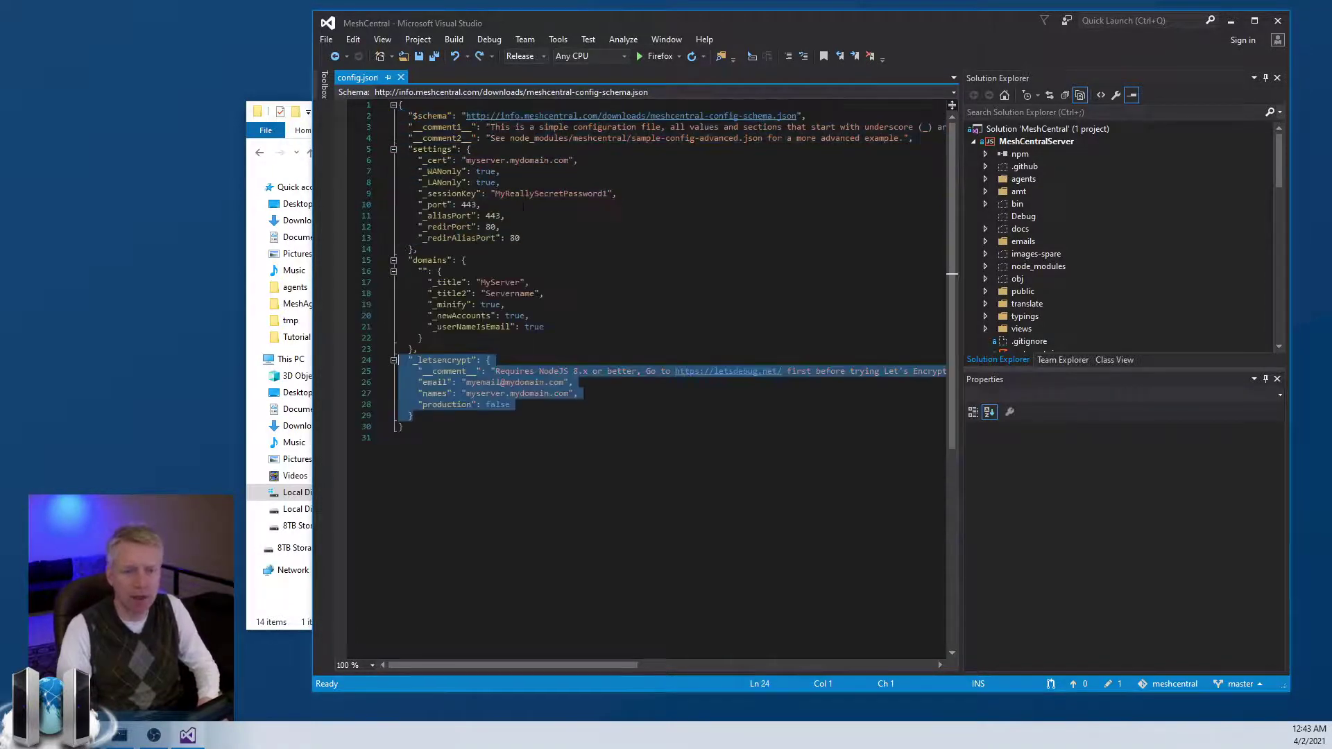
pyautogui.hotkey('ctrl', 'z')
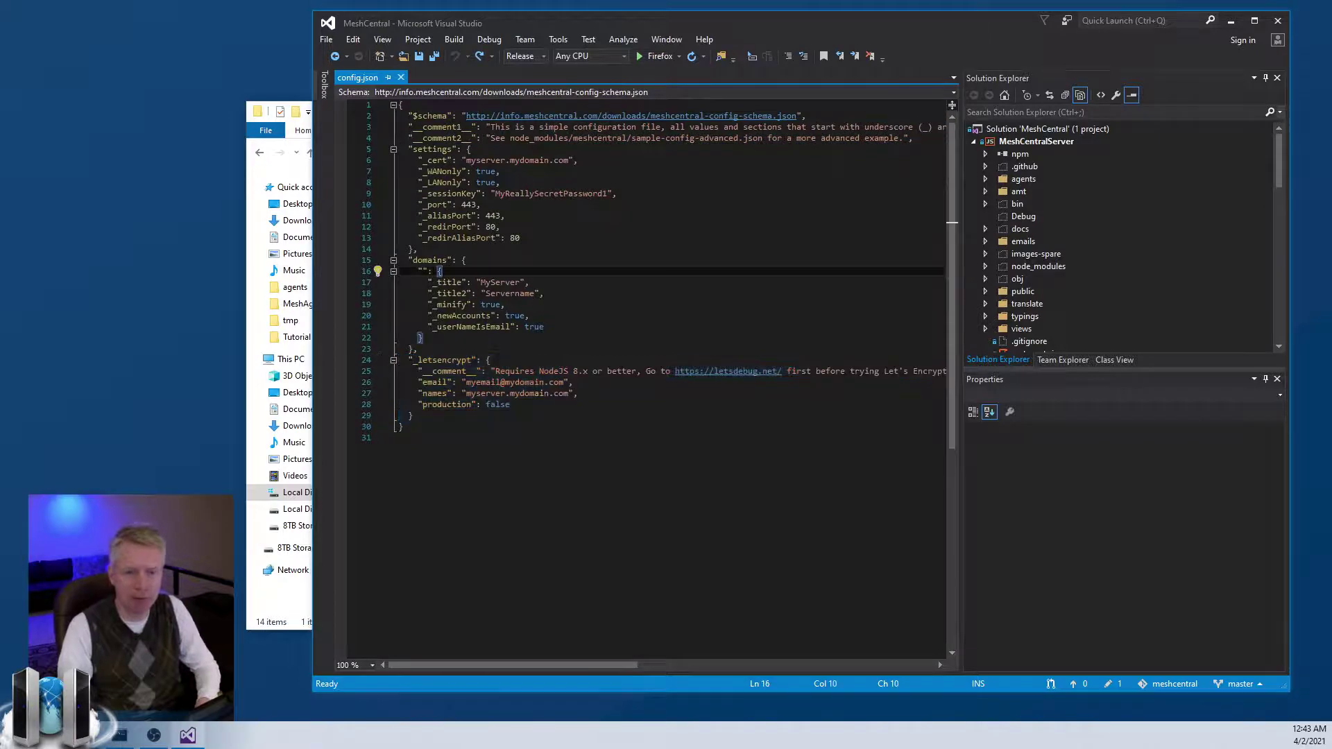
# Remove the underscore from _title so the MyServer title takes effect
pyautogui.click(398, 438)
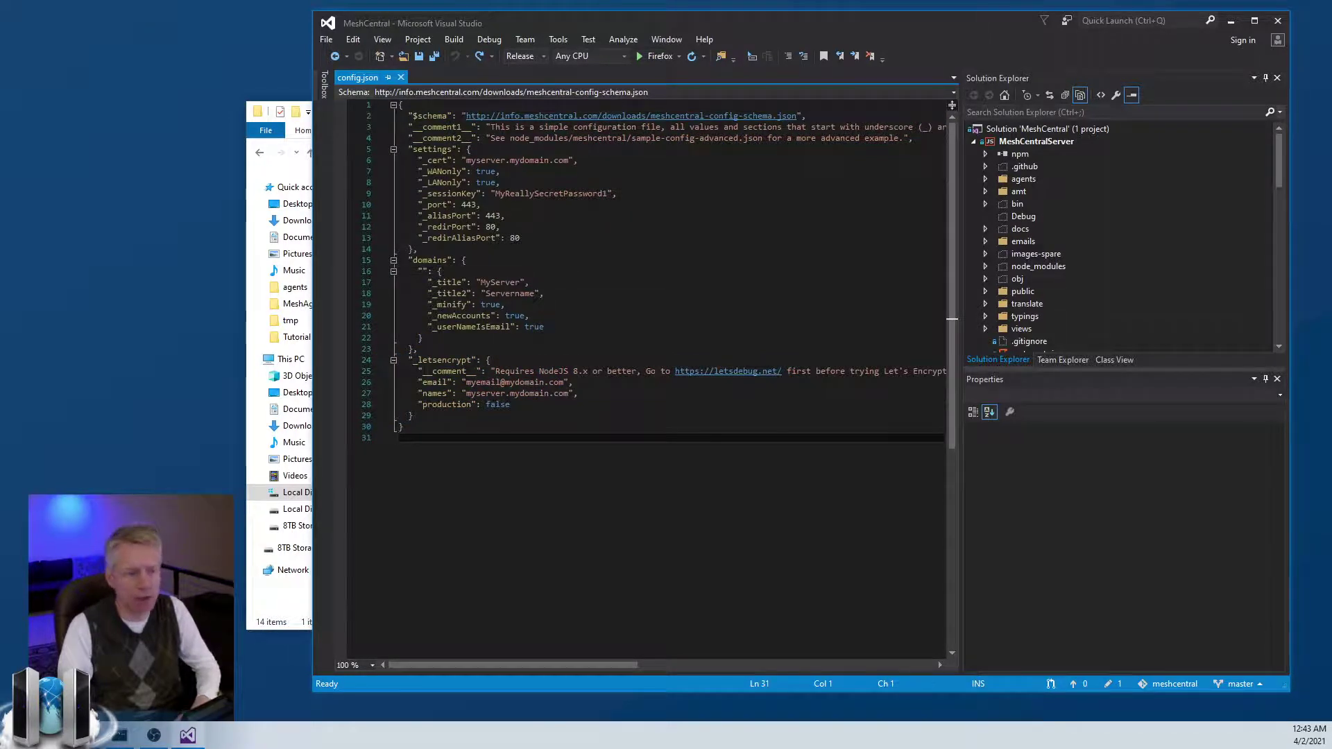
pyautogui.hotkey('alt', 'Tab')
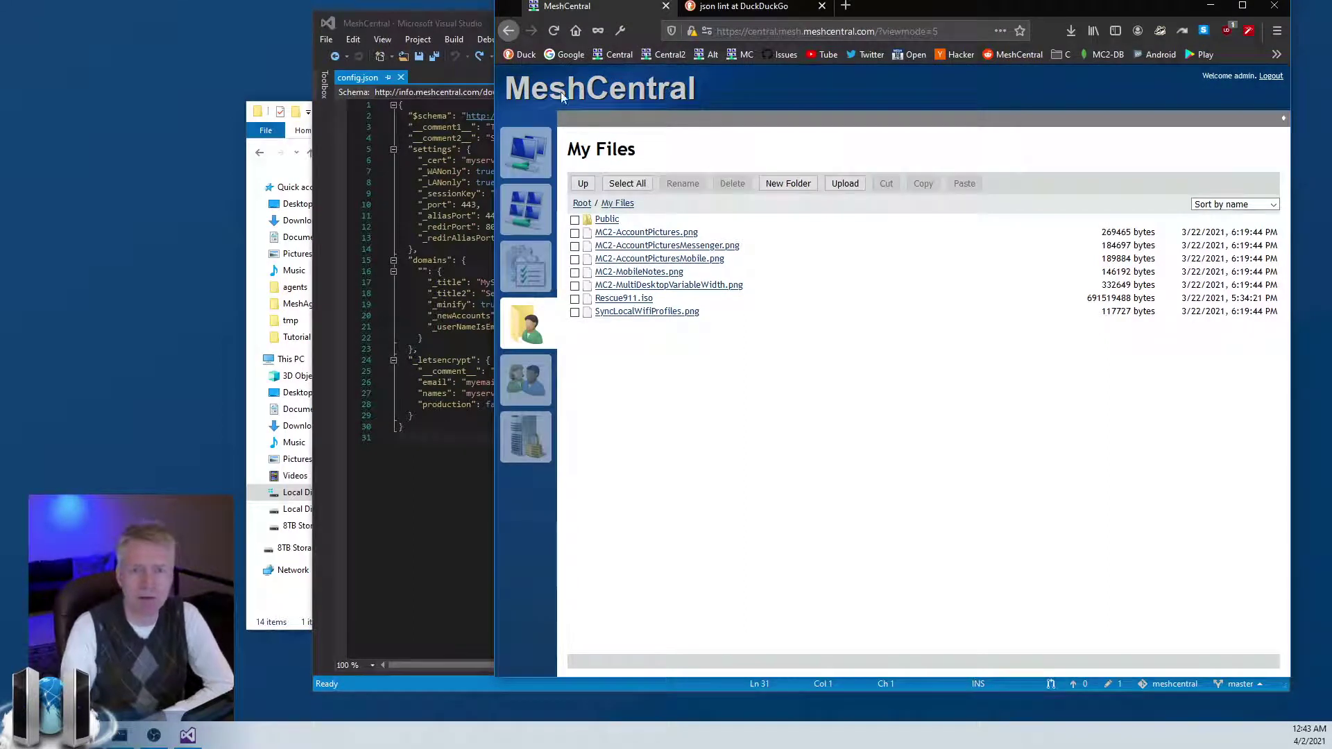
pyautogui.click(442, 303)
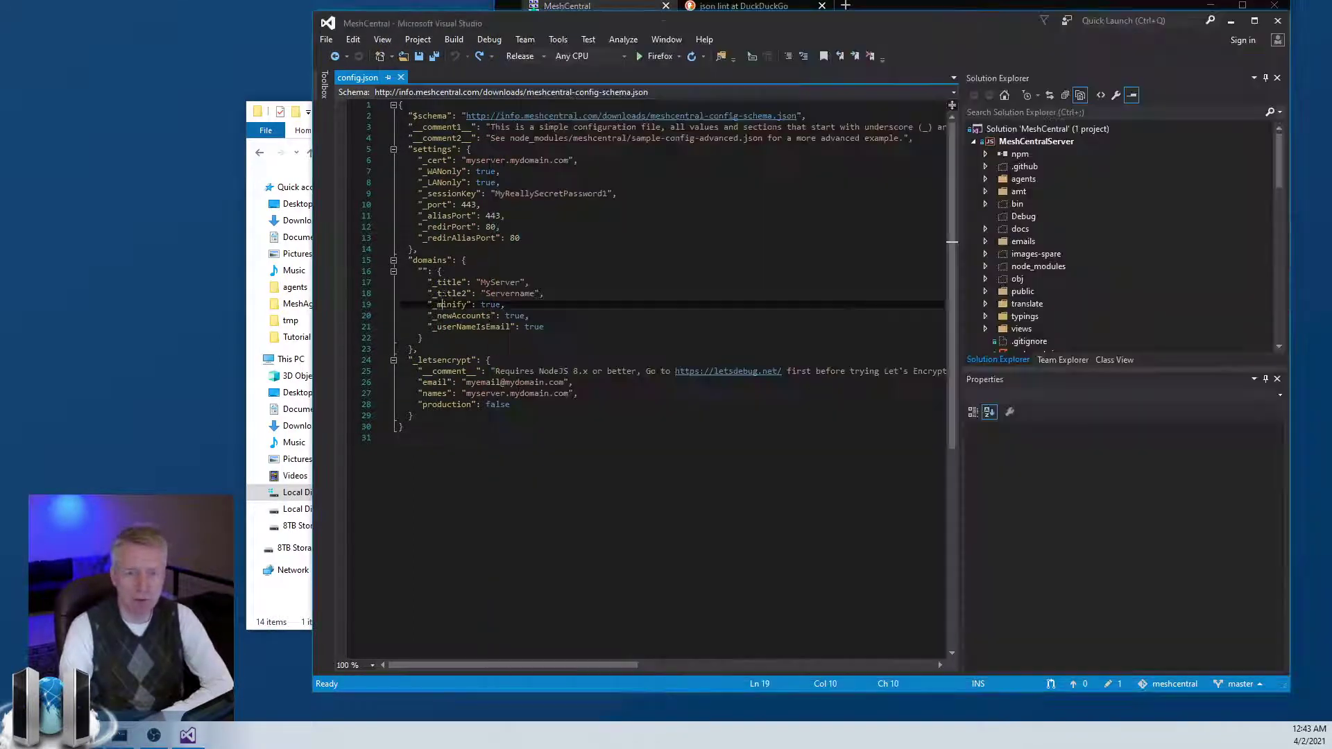
pyautogui.click(437, 282)
pyautogui.press('BackSpace')
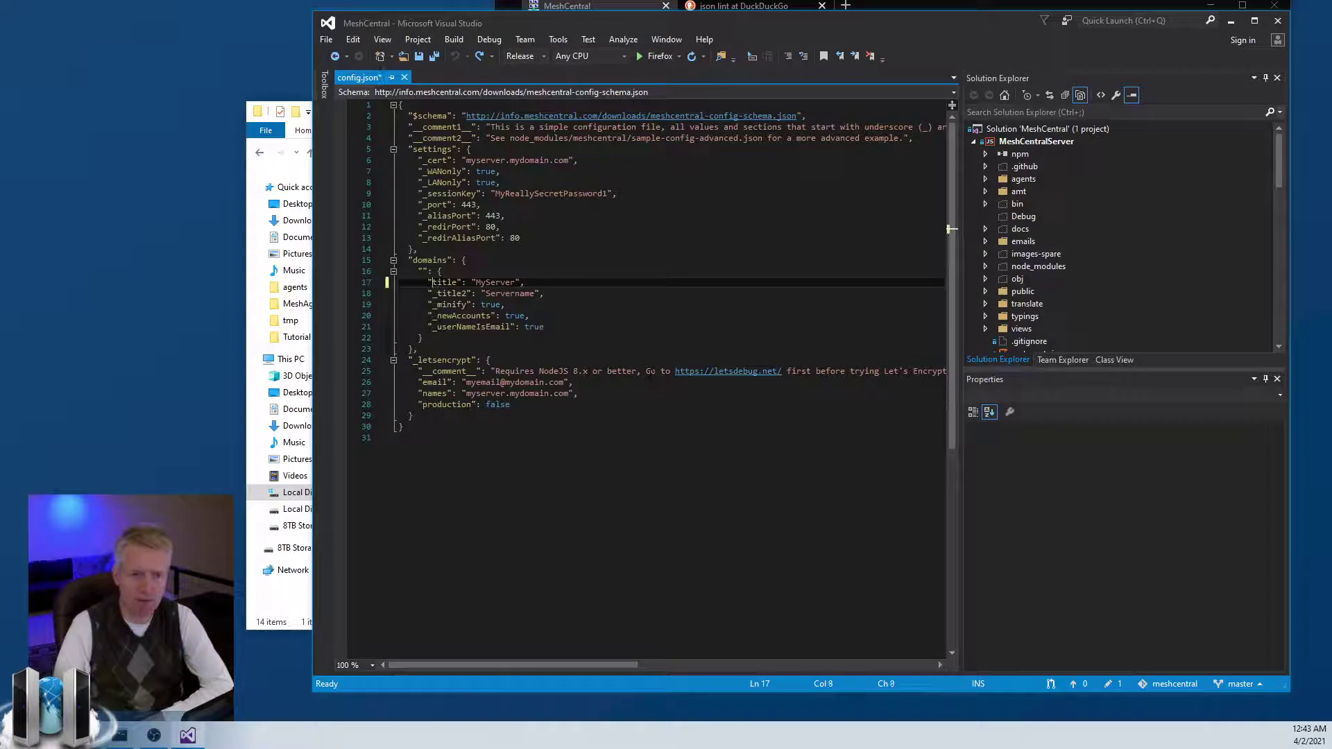
pyautogui.click(521, 282)
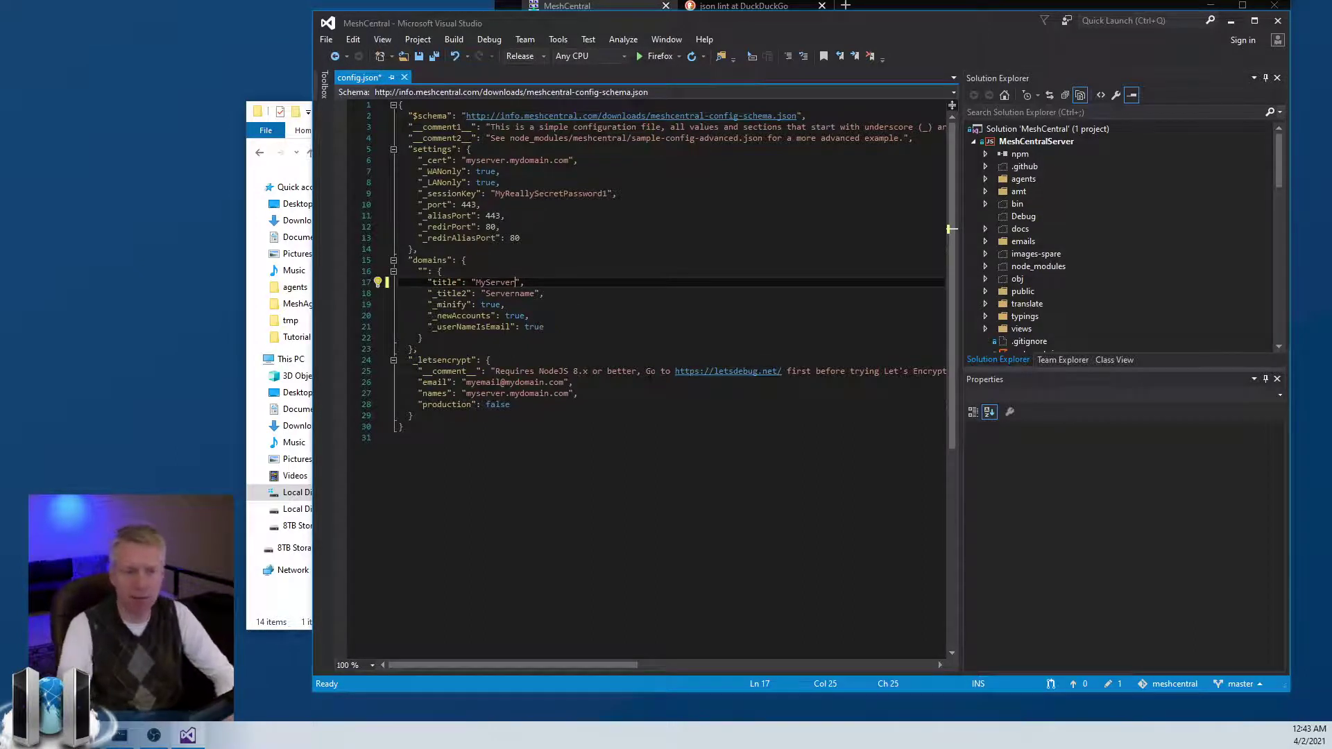
pyautogui.moveTo(613, 20); pyautogui.dragTo(584, 218)
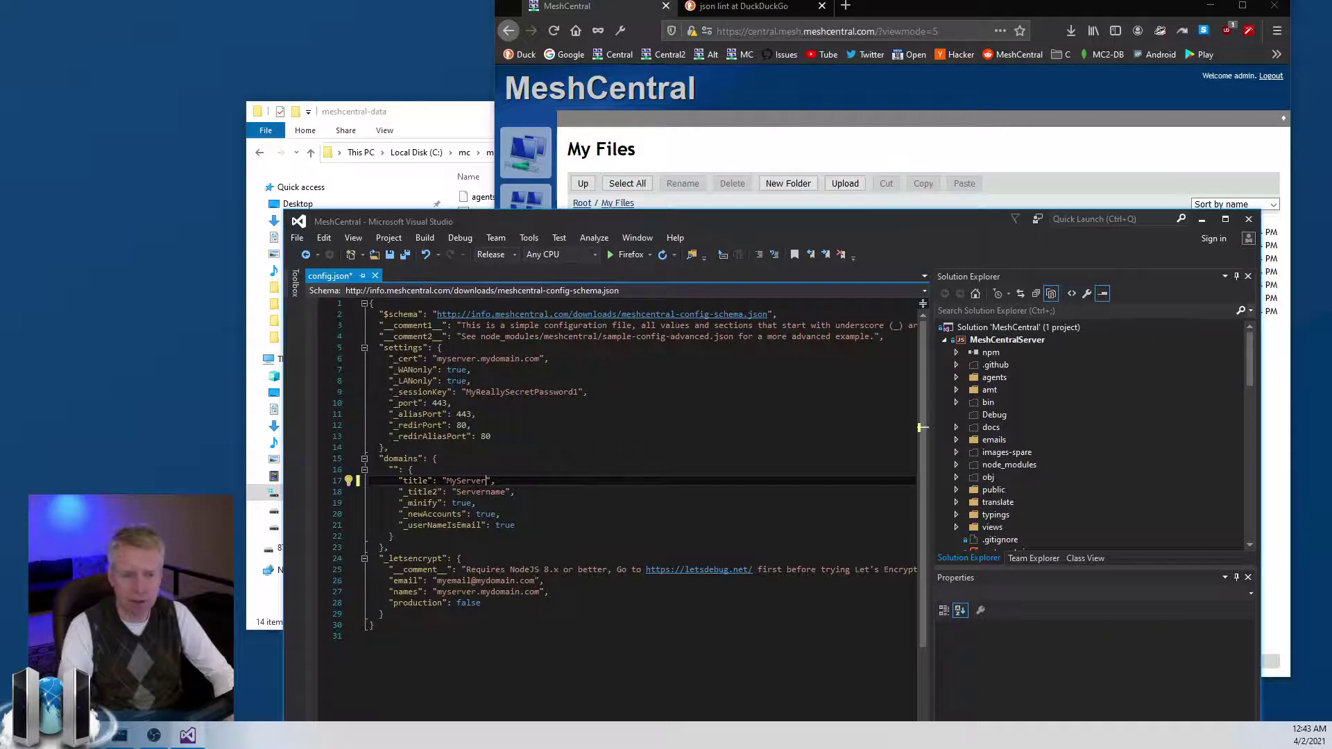
pyautogui.moveTo(501, 222); pyautogui.dragTo(503, 116)
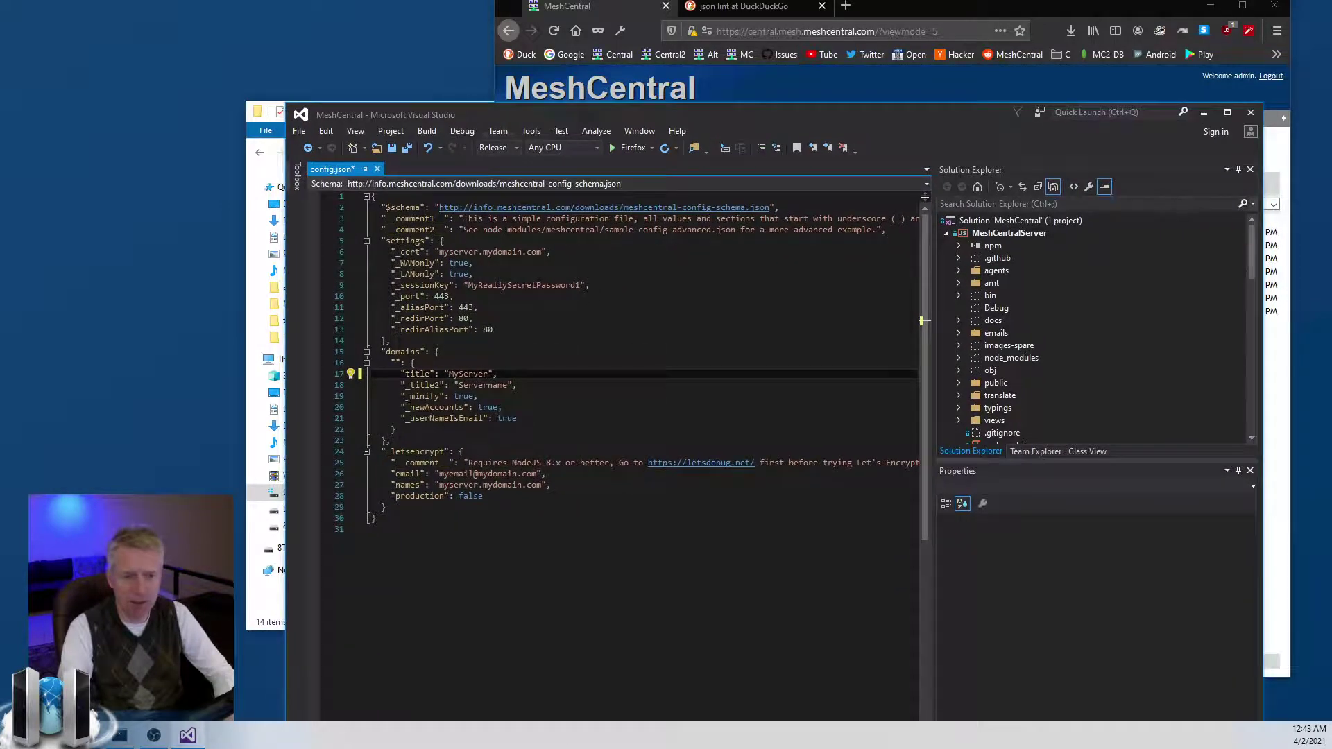
# Remove the leading underscores from _minify, _newAccounts, _port and _cert
pyautogui.click(404, 396)
pyautogui.press('Delete')
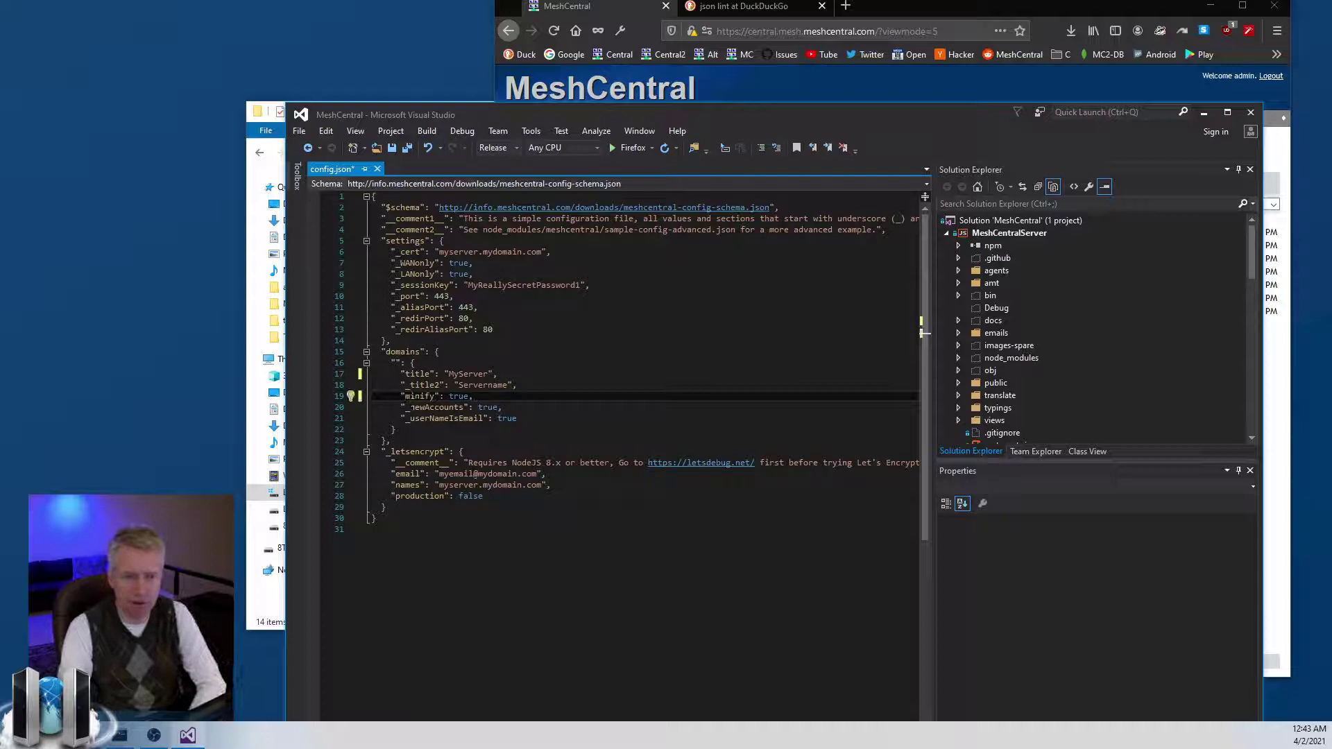
pyautogui.press('Down')
pyautogui.press('Delete')
pyautogui.press('Down')
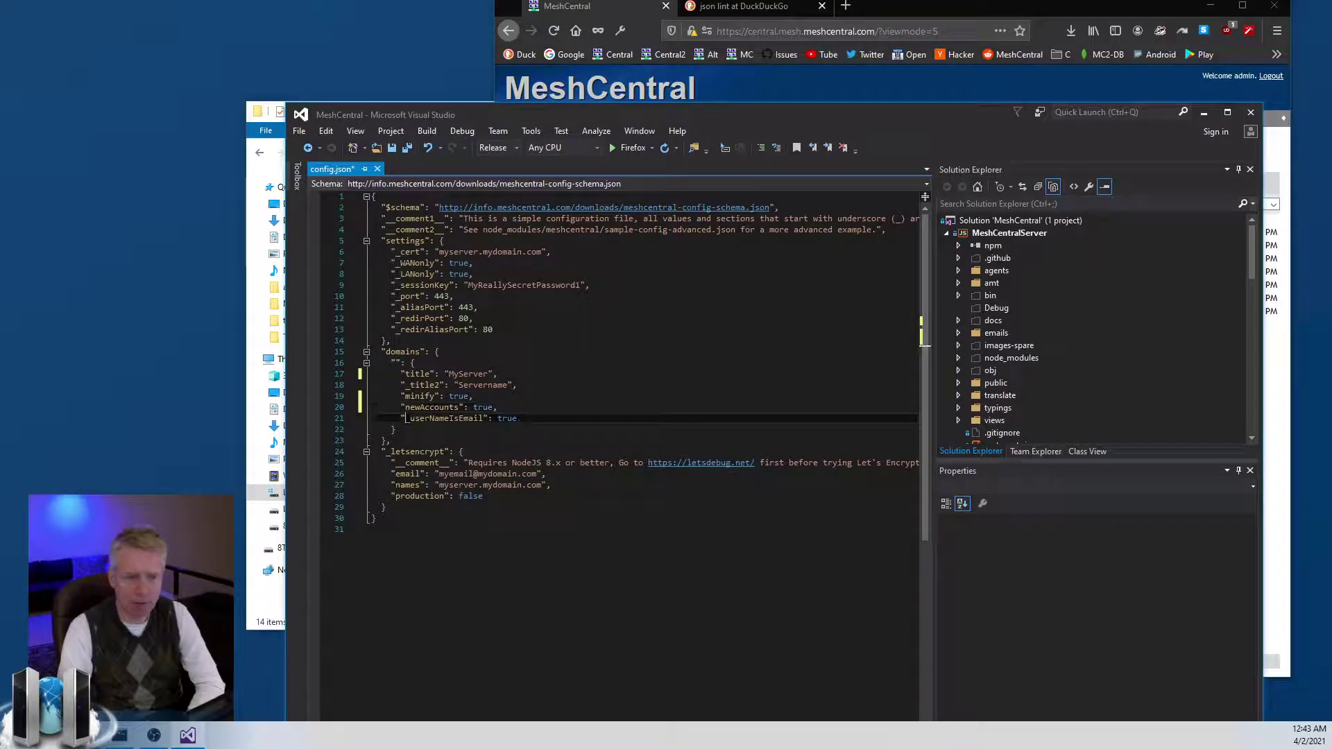
pyautogui.click(395, 296)
pyautogui.press('Delete')
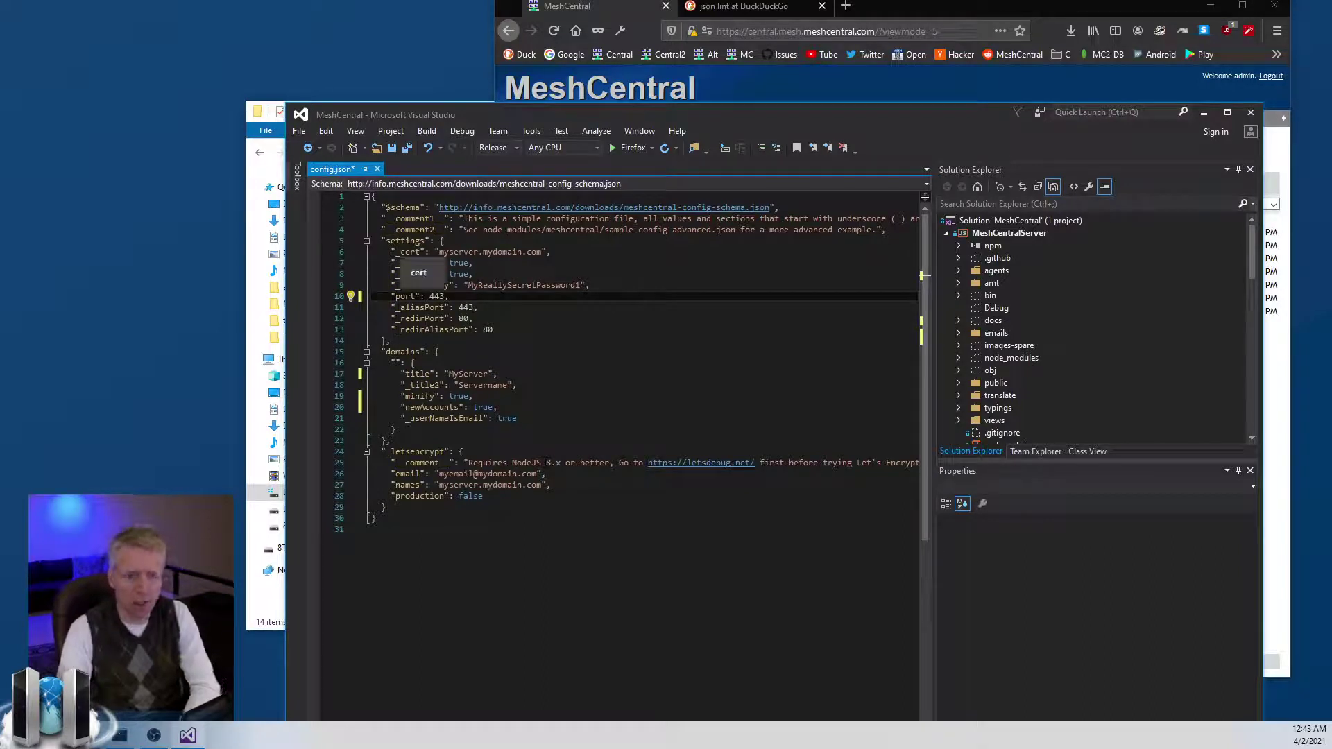
pyautogui.click(395, 252)
pyautogui.press('Delete')
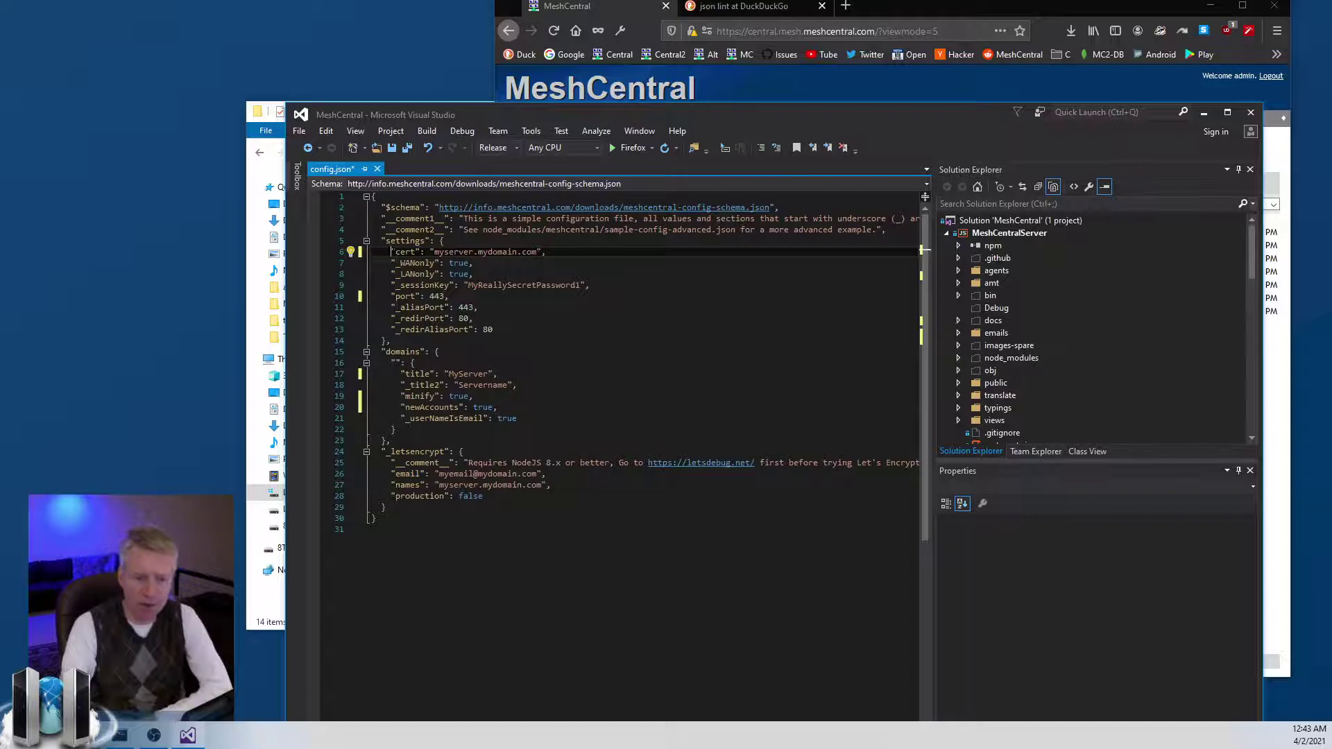
pyautogui.hotkey('shift', 'End')
pyautogui.press('End')
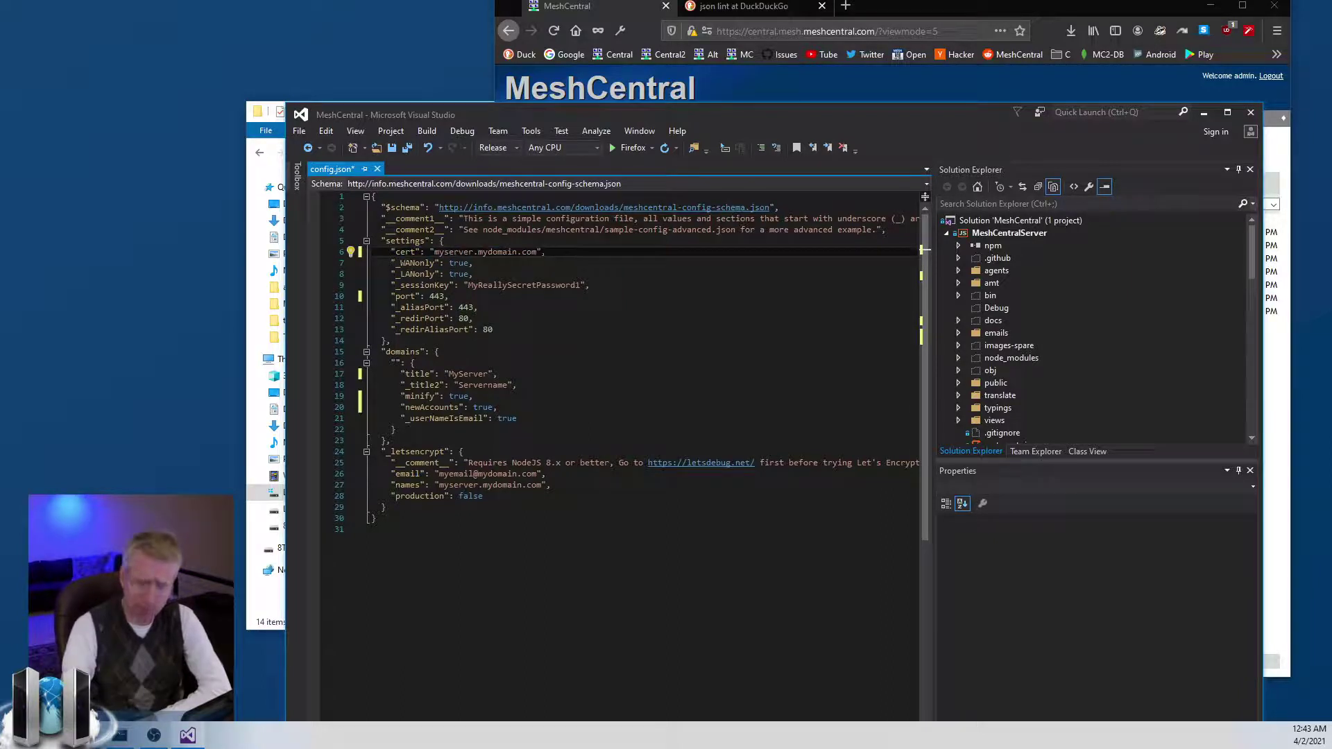
pyautogui.moveTo(434, 251); pyautogui.dragTo(537, 252)
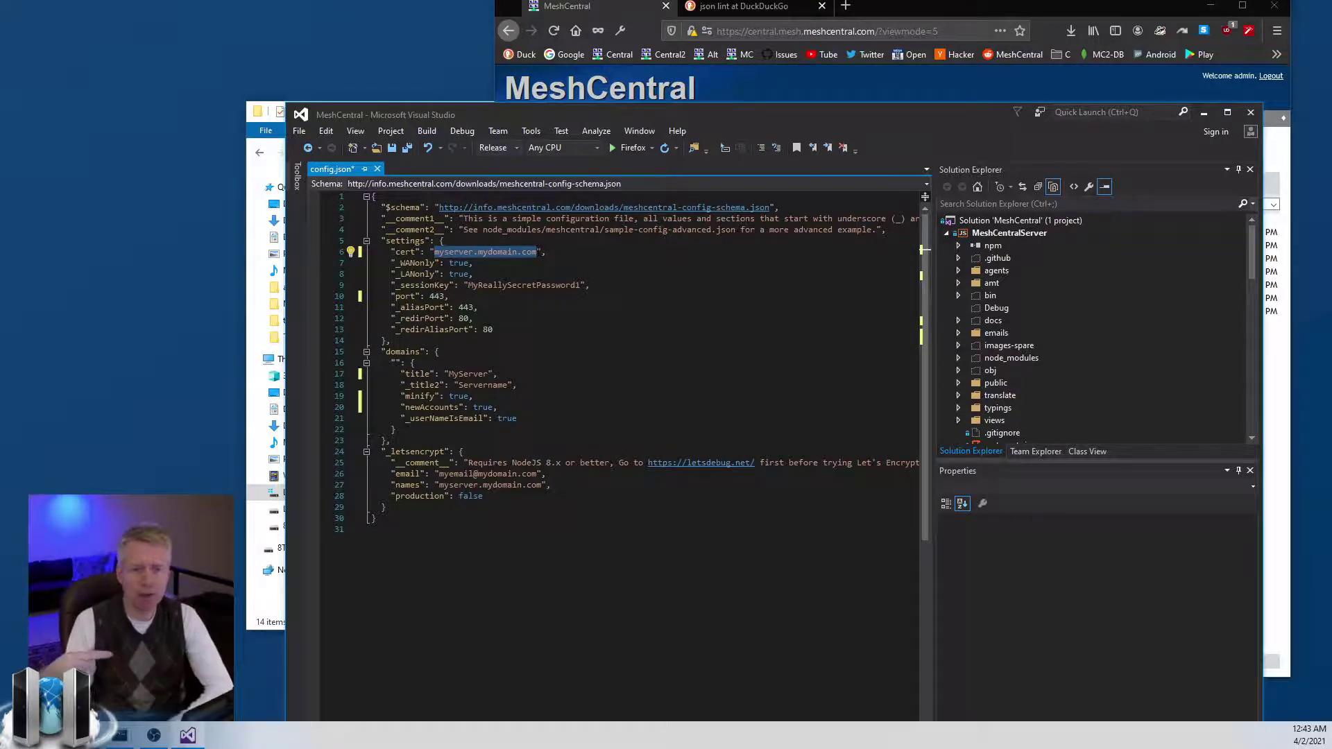
pyautogui.click(482, 252)
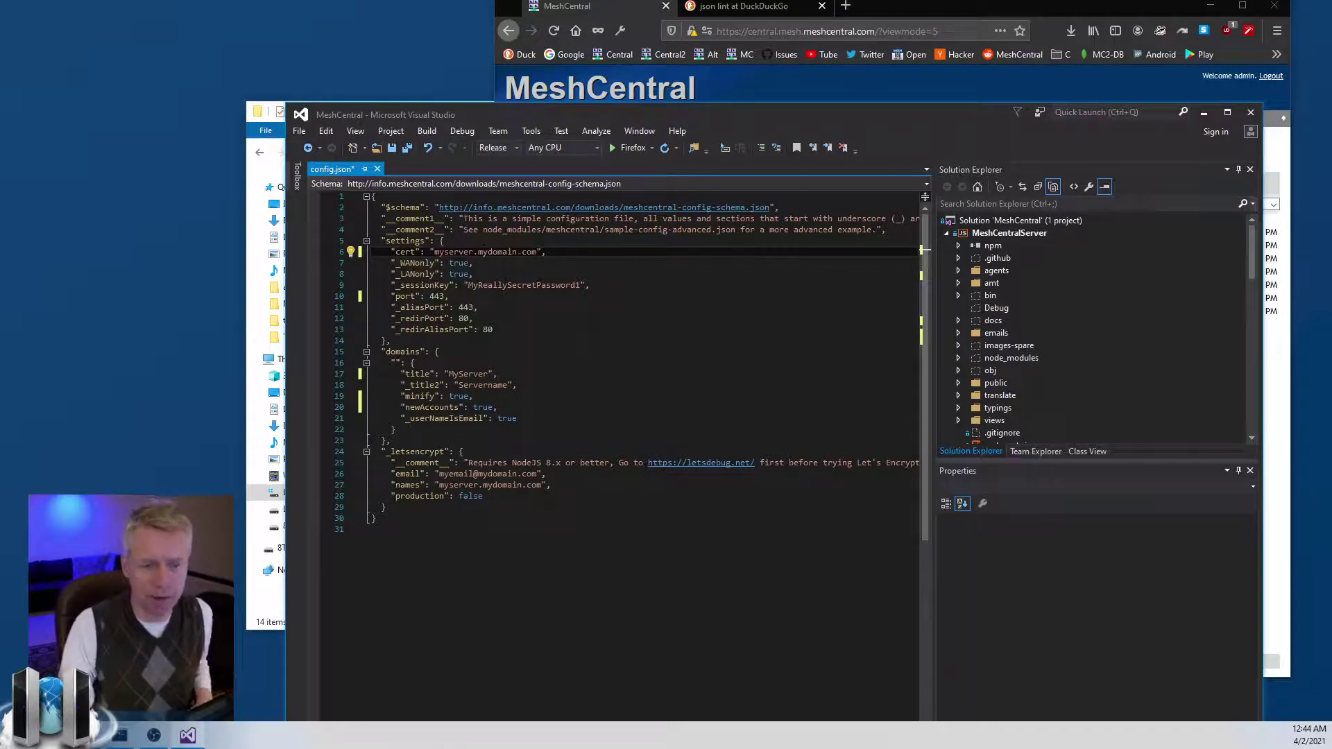
pyautogui.moveTo(430, 252); pyautogui.dragTo(547, 252)
pyautogui.click(497, 252)
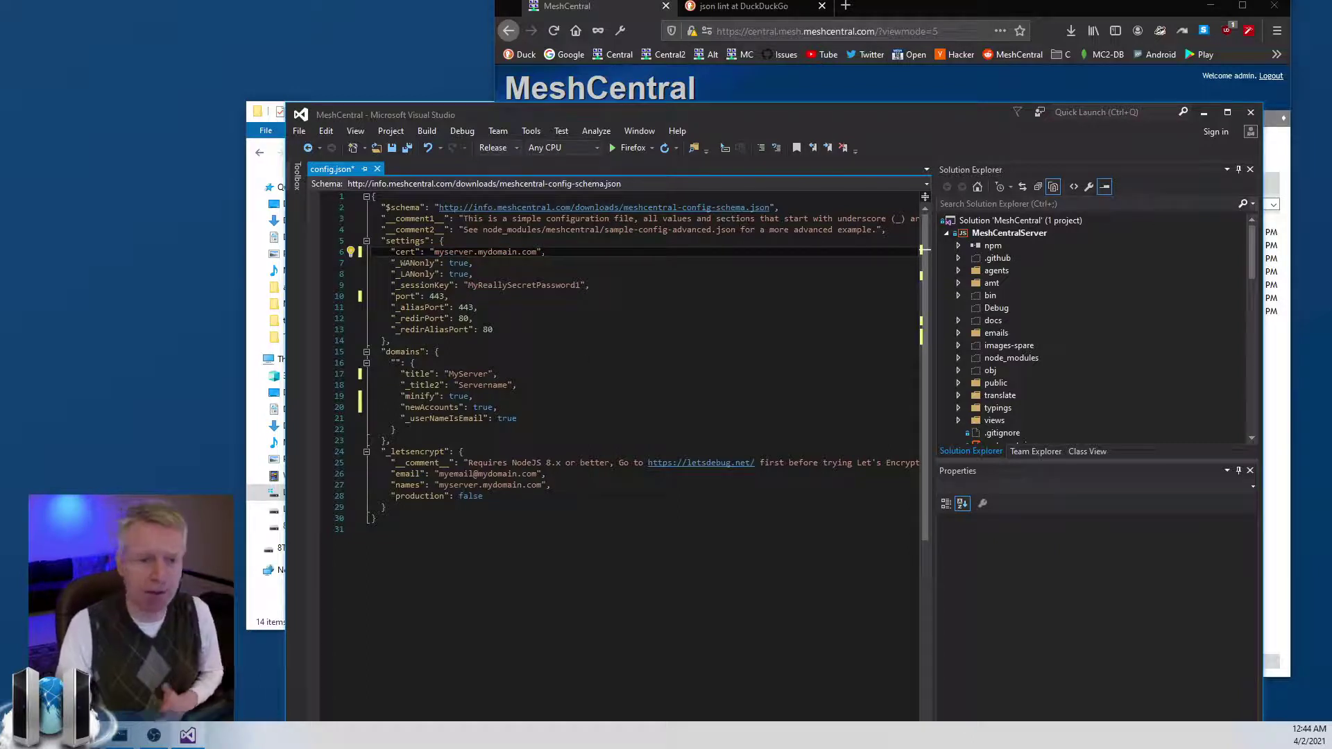
pyautogui.click(386, 452)
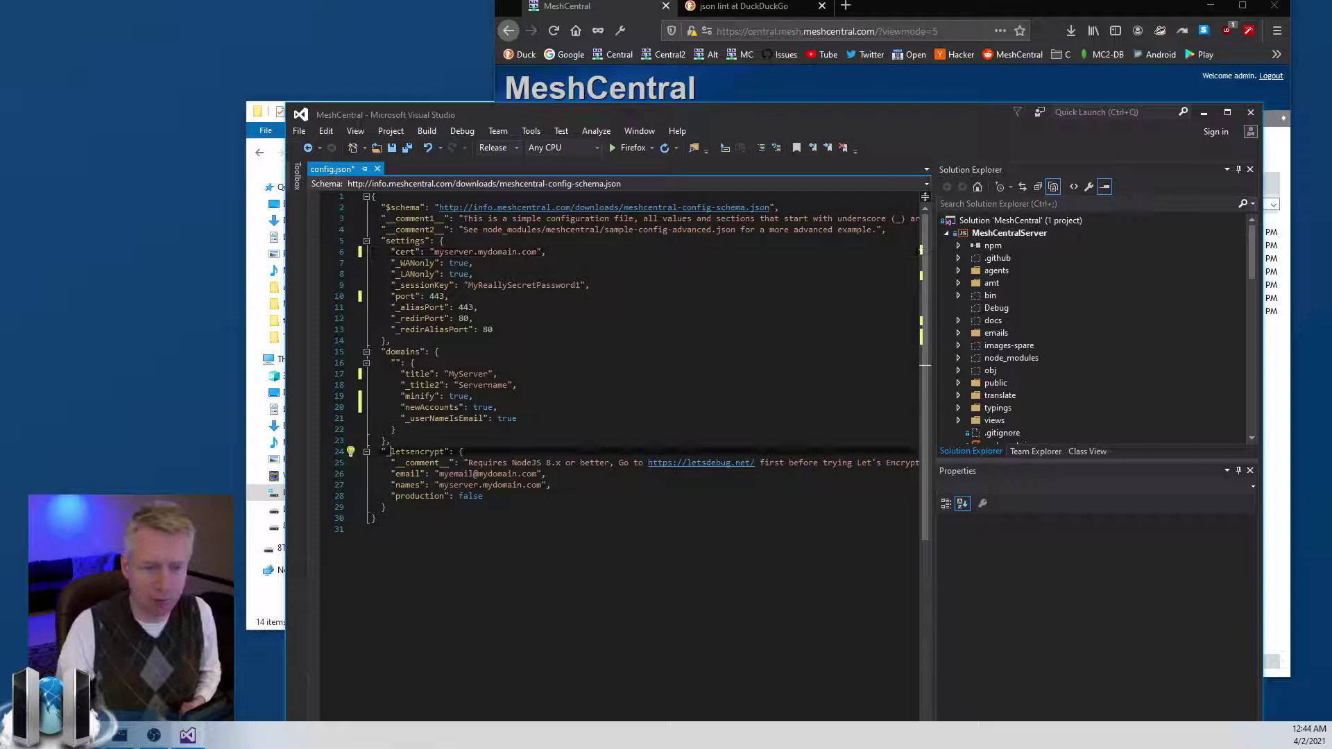
pyautogui.press('BackSpace')
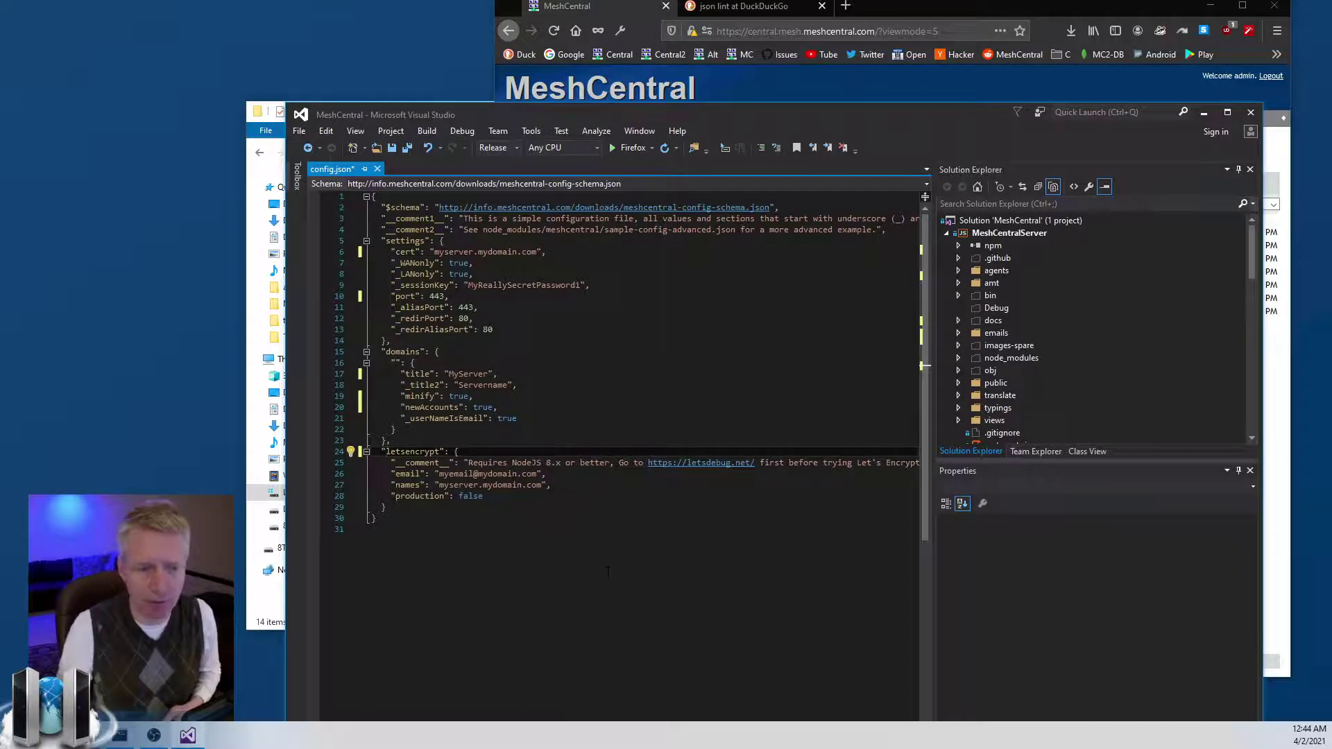
pyautogui.press('Down')
pyautogui.press('Down')
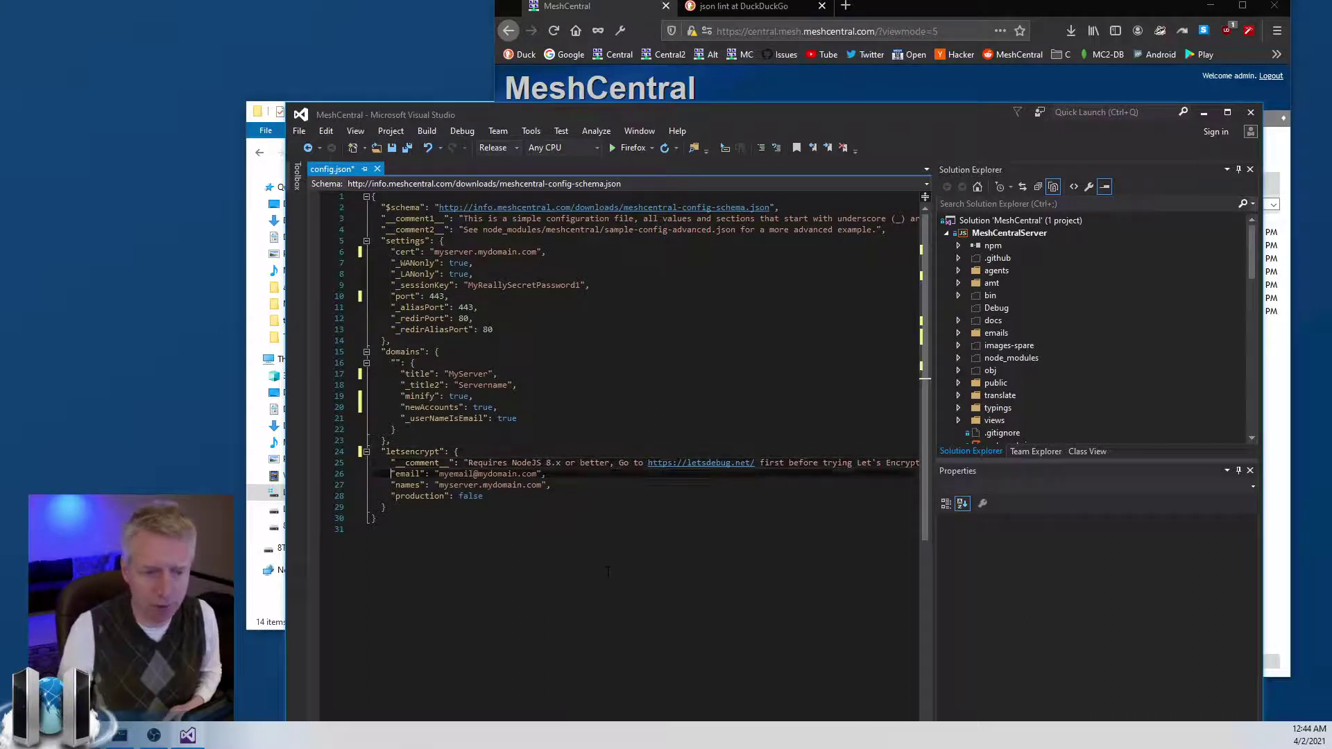
pyautogui.press('Down')
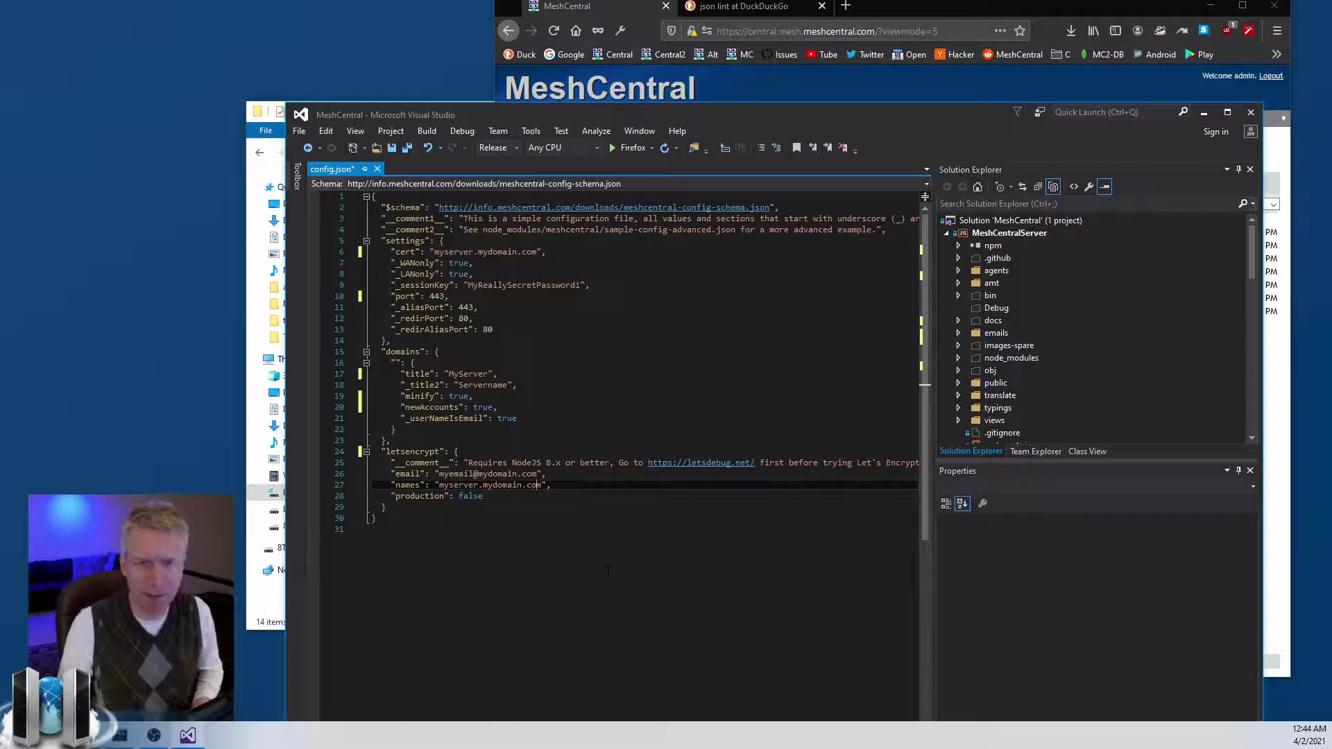
pyautogui.press('Down')
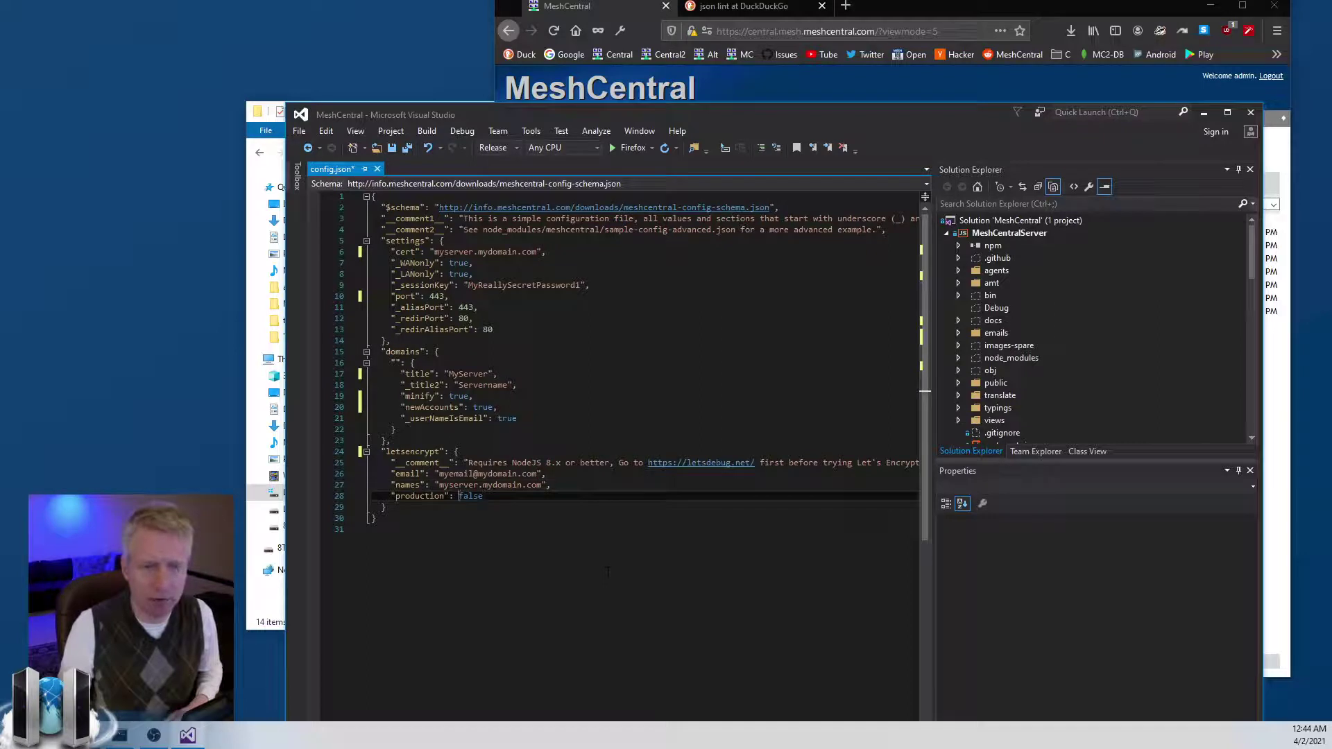
pyautogui.press('Right')
pyautogui.press('Right')
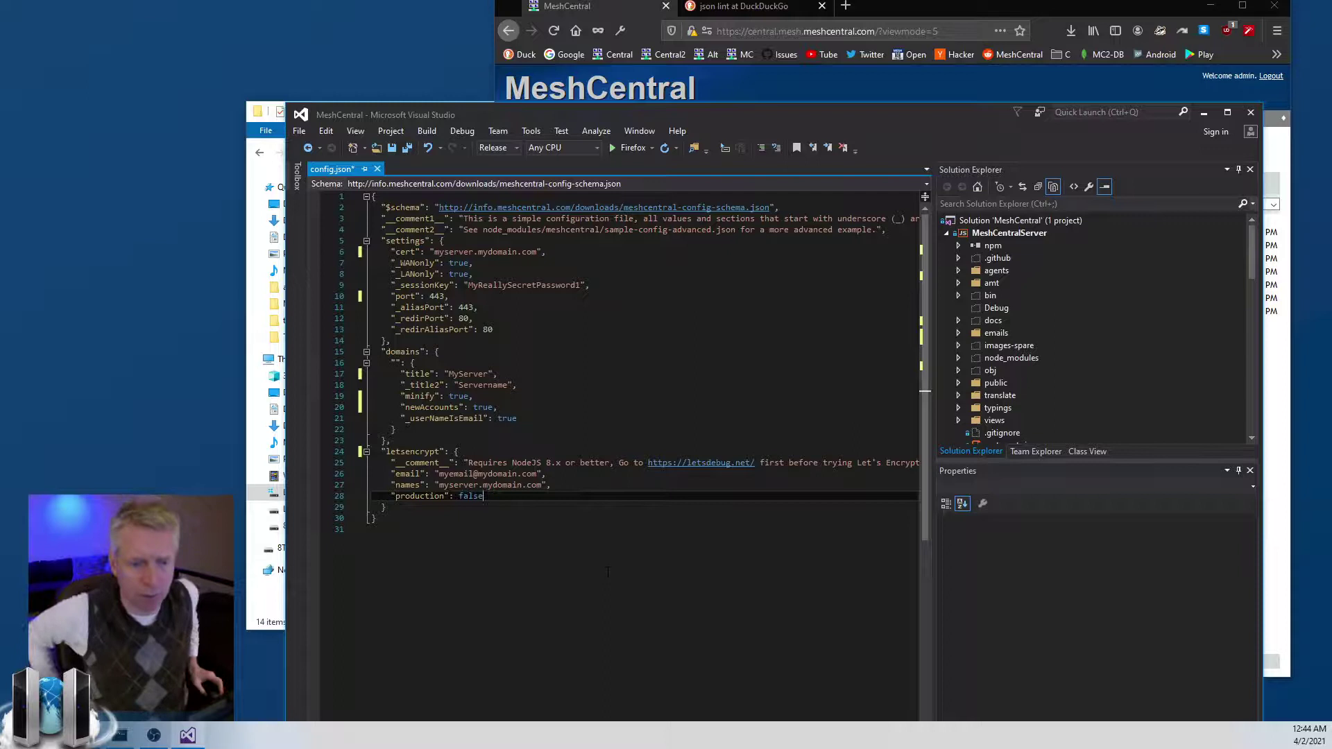
pyautogui.hotkey('ctrl', 'shift', 'Left')
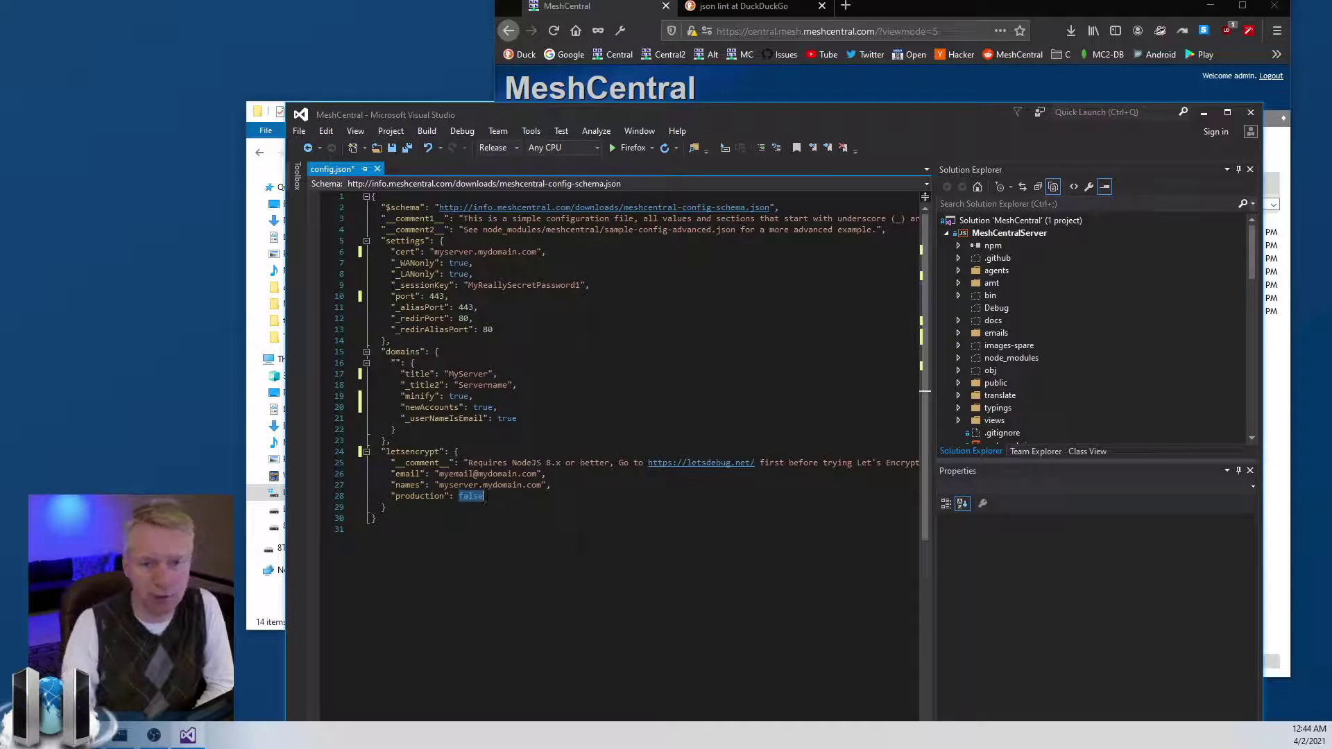
pyautogui.click(554, 418)
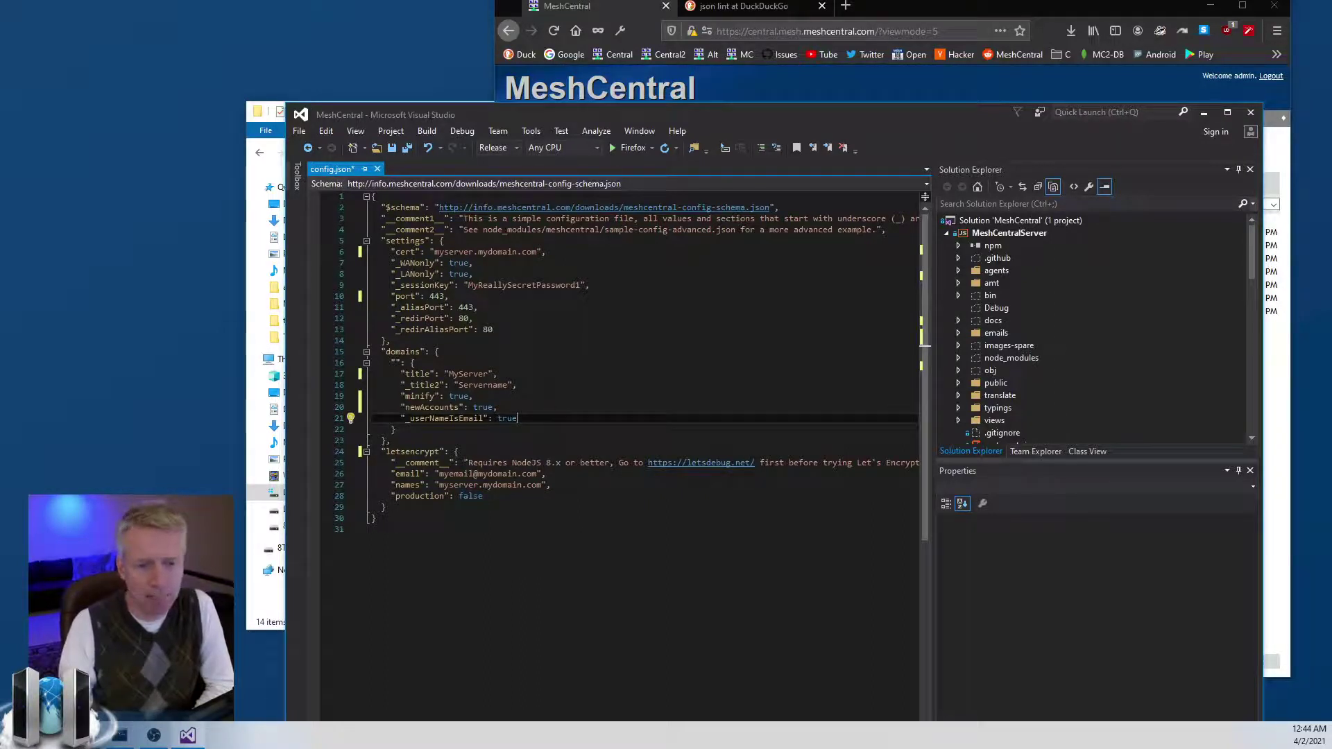
pyautogui.moveTo(493, 330); pyautogui.dragTo(372, 252)
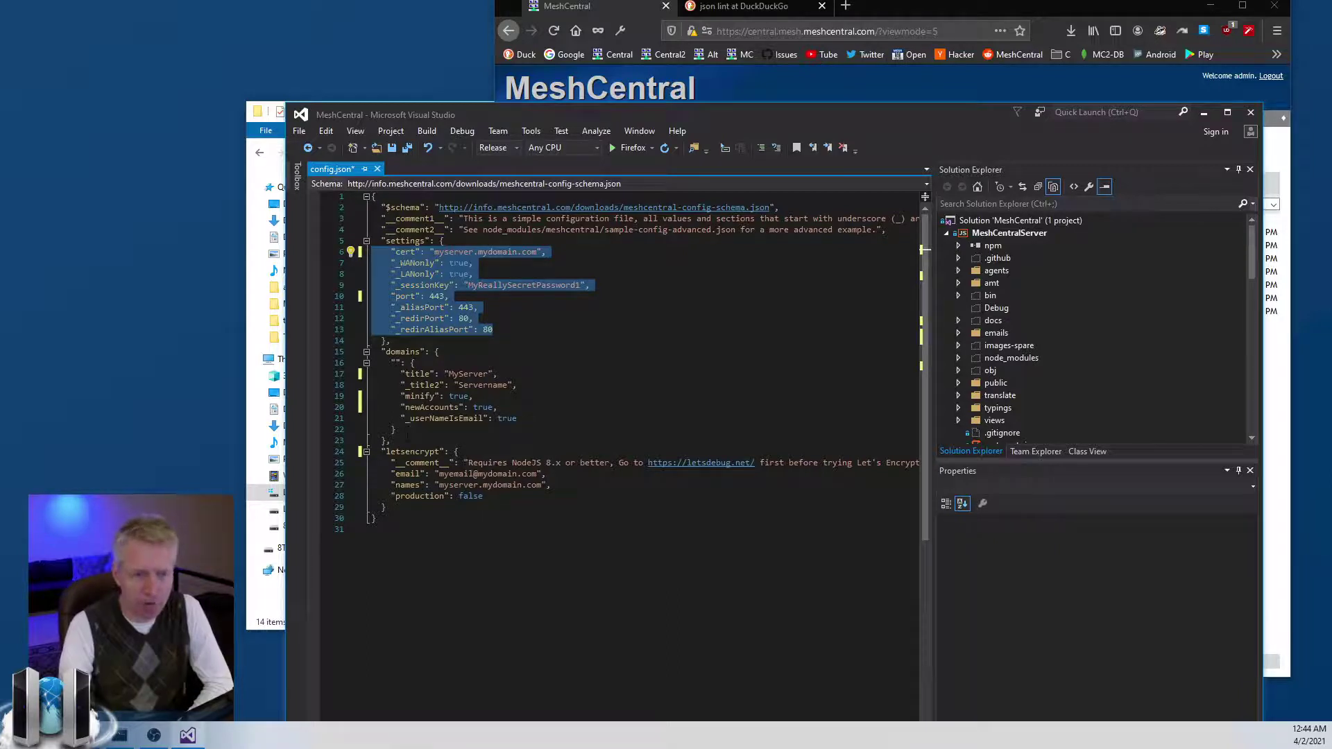
# Add a comma after the default domain and open a new "customer2": { block
pyautogui.click(396, 429)
pyautogui.write(',')
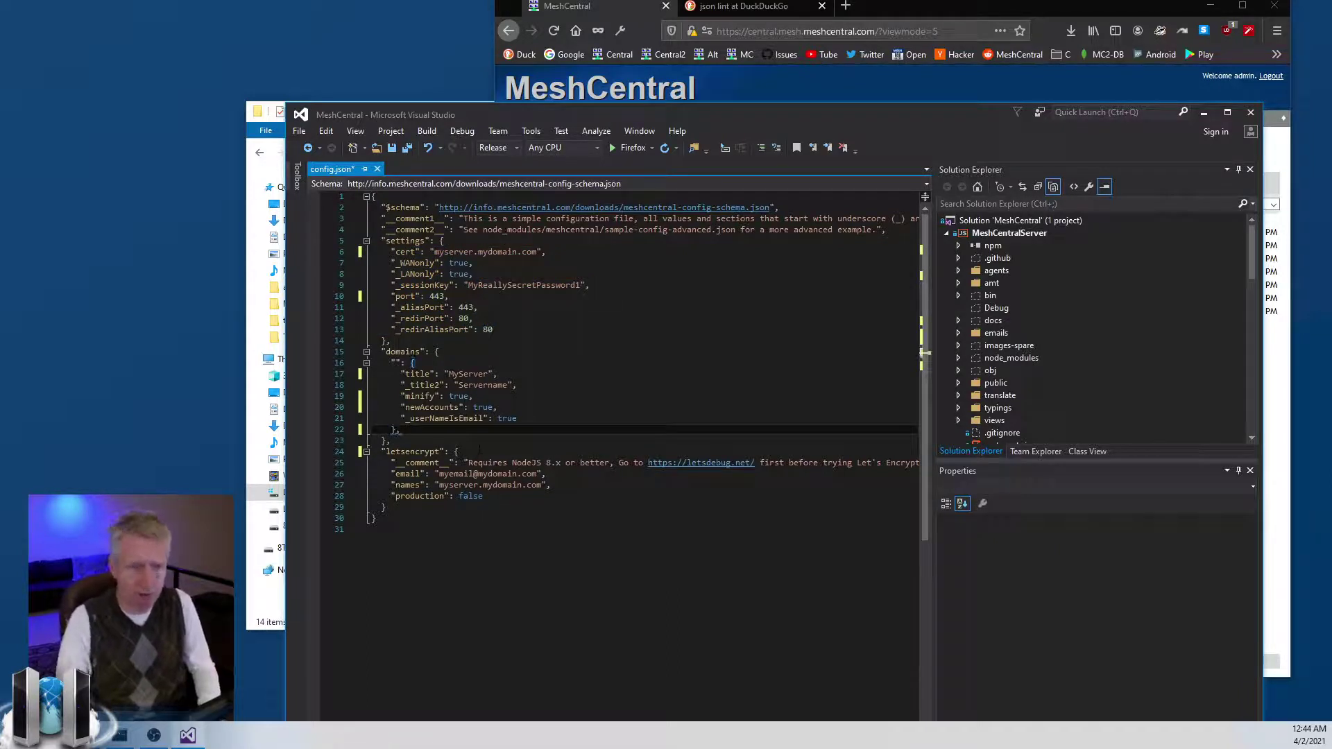
pyautogui.press('Return')
pyautogui.write('""')
pyautogui.write('customer2')
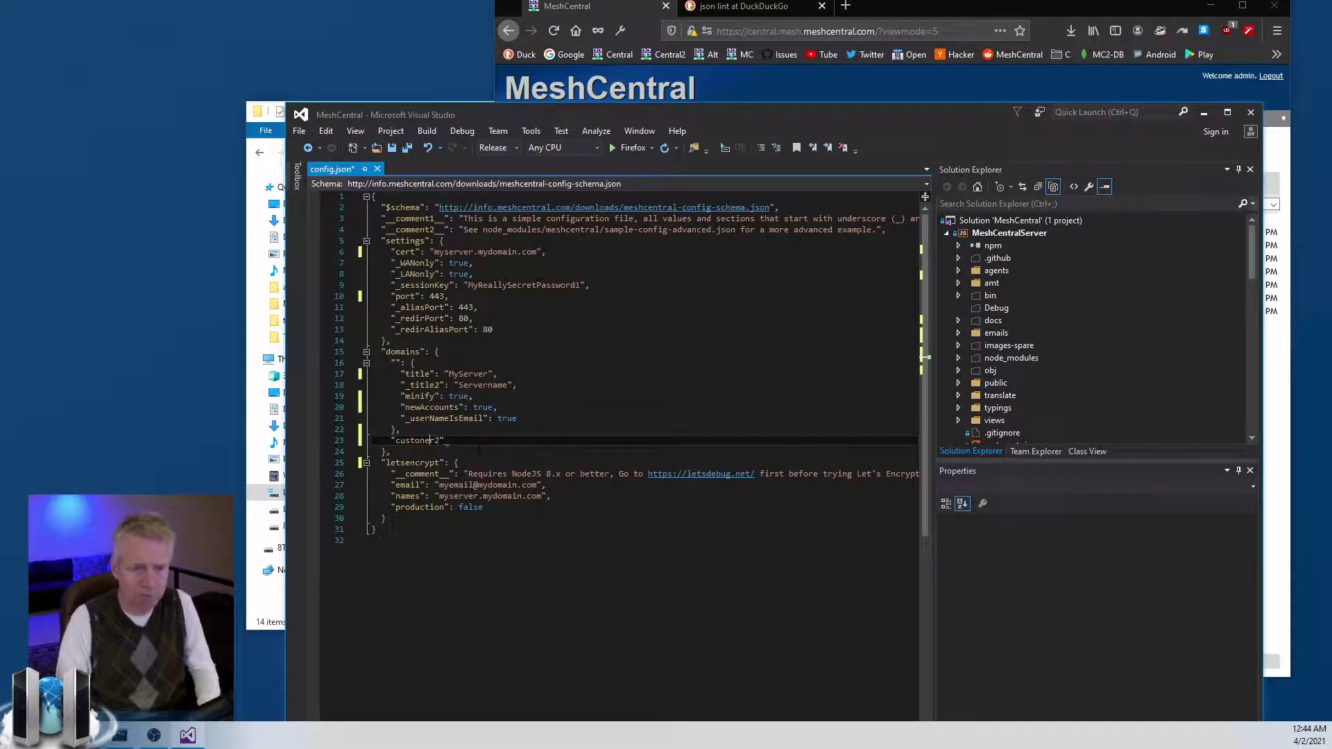
pyautogui.write(': {')
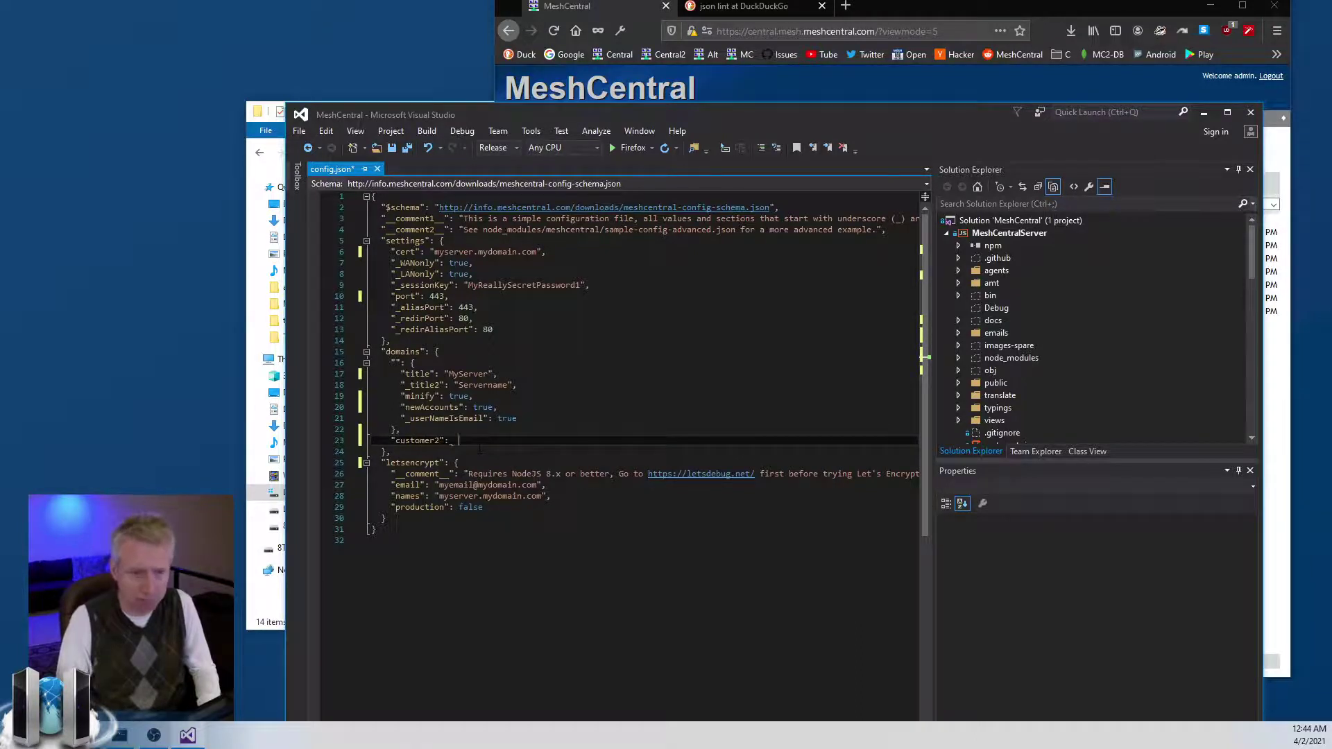
pyautogui.press('Return')
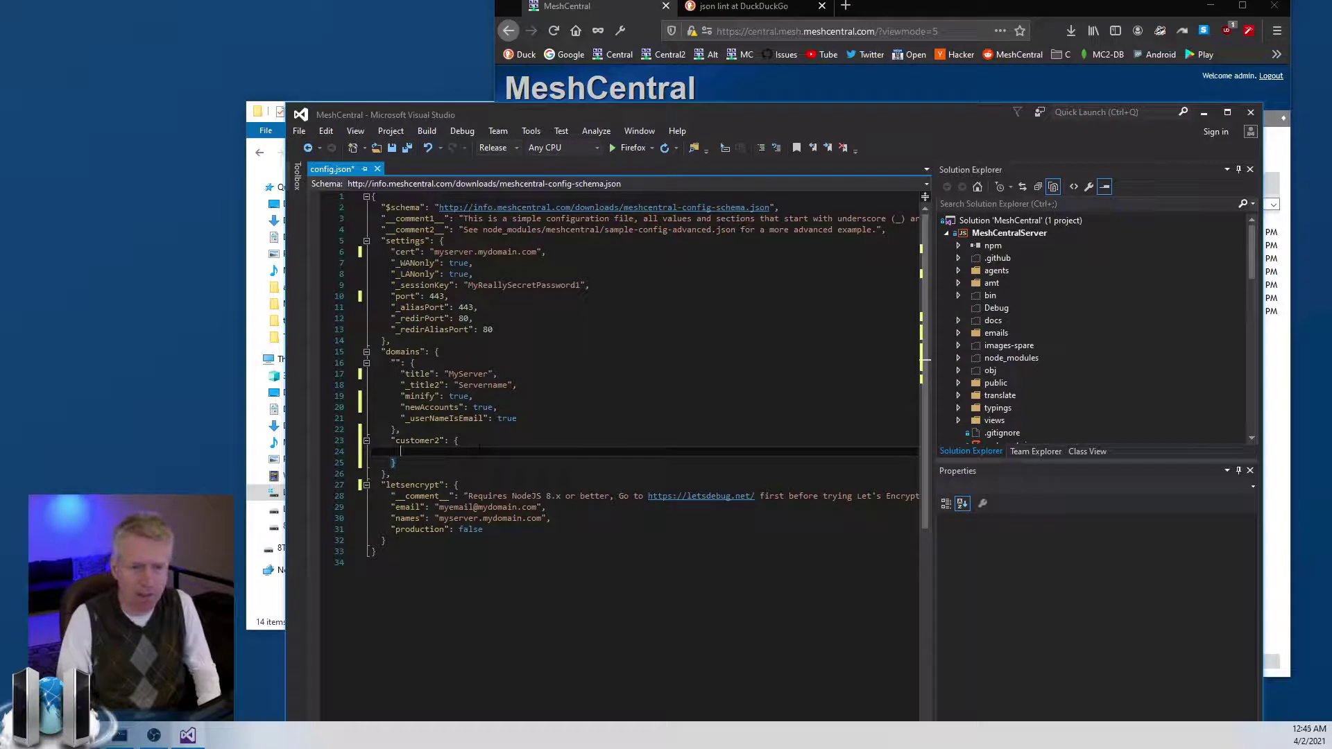
# Copy the default domain's title line into customer2 and change it to MyServer2
pyautogui.press('Up')
pyautogui.press('Up')
pyautogui.press('Up')
pyautogui.press('Up')
pyautogui.press('Up')
pyautogui.press('Up')
pyautogui.press('Up')
pyautogui.hotkey('shift', 'End')
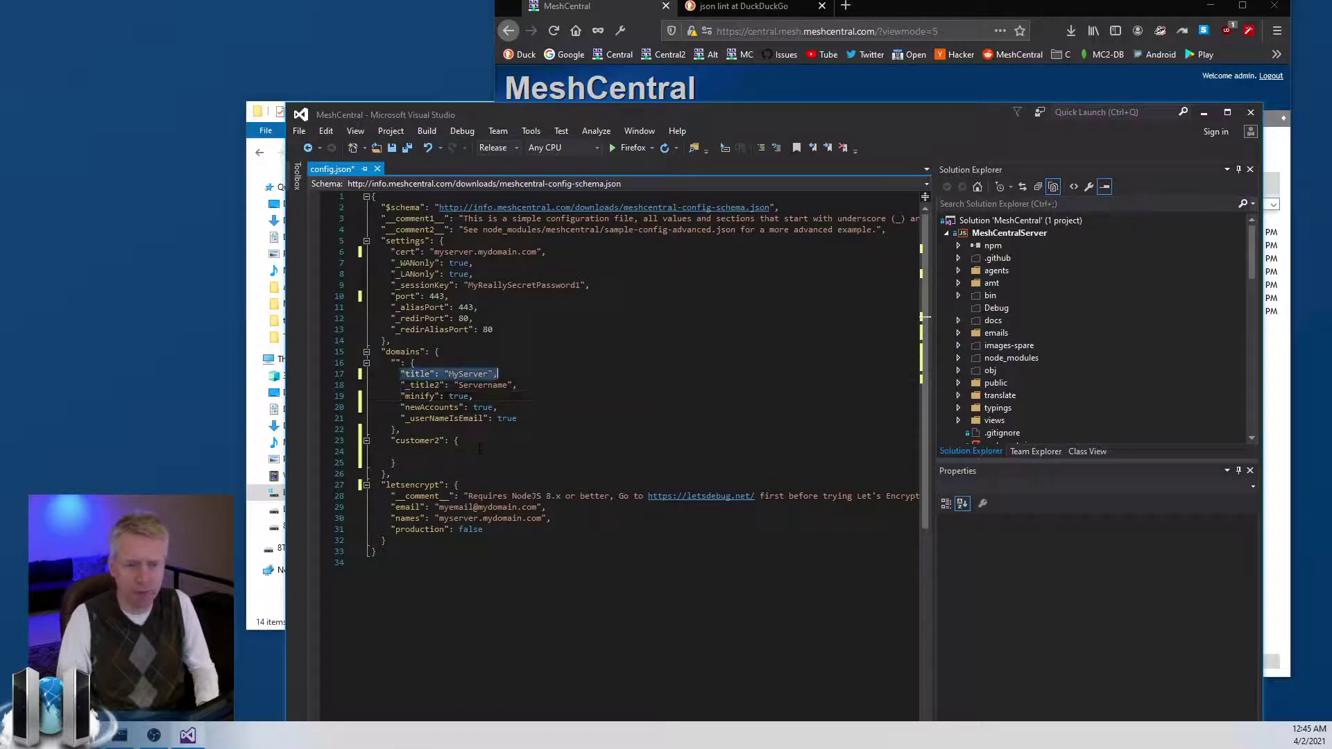
pyautogui.hotkey('ctrl', 'c')
pyautogui.press('Down')
pyautogui.press('Down')
pyautogui.press('Down')
pyautogui.press('Down')
pyautogui.press('Down')
pyautogui.press('Down')
pyautogui.press('Down')
pyautogui.hotkey('ctrl', 'v')
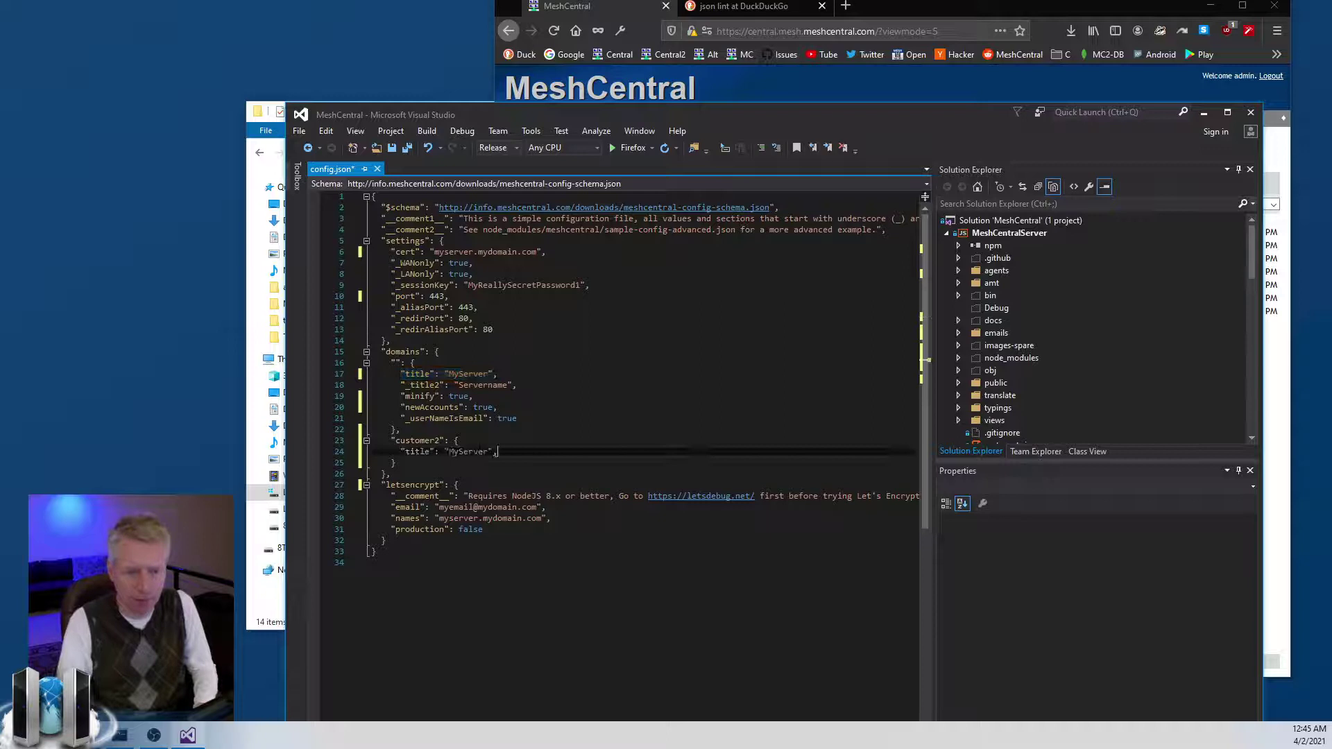
pyautogui.press('BackSpace')
pyautogui.write('2')
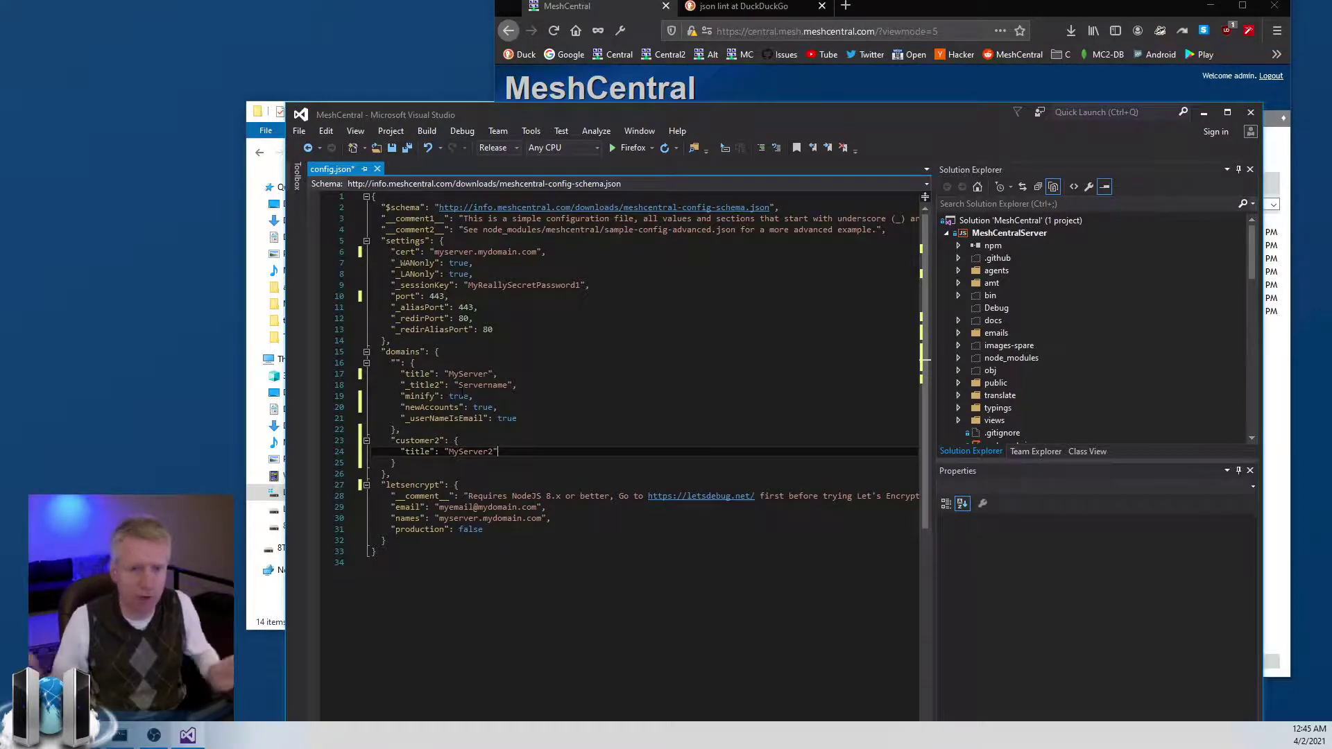
# Delete the customer2 domain block and close config.json without saving
pyautogui.press('Down')
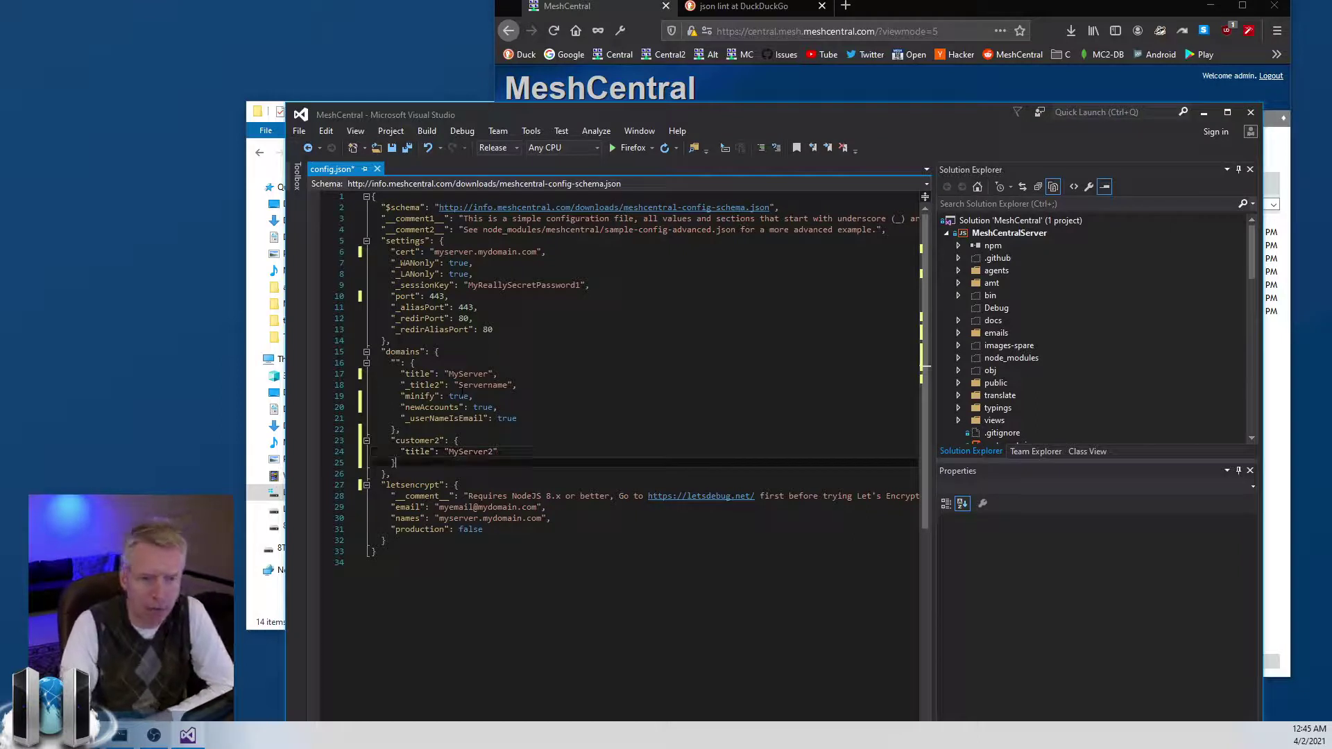
pyautogui.hotkey('shift', 'Up')
pyautogui.hotkey('shift', 'Up')
pyautogui.hotkey('shift', 'Up')
pyautogui.press('Delete')
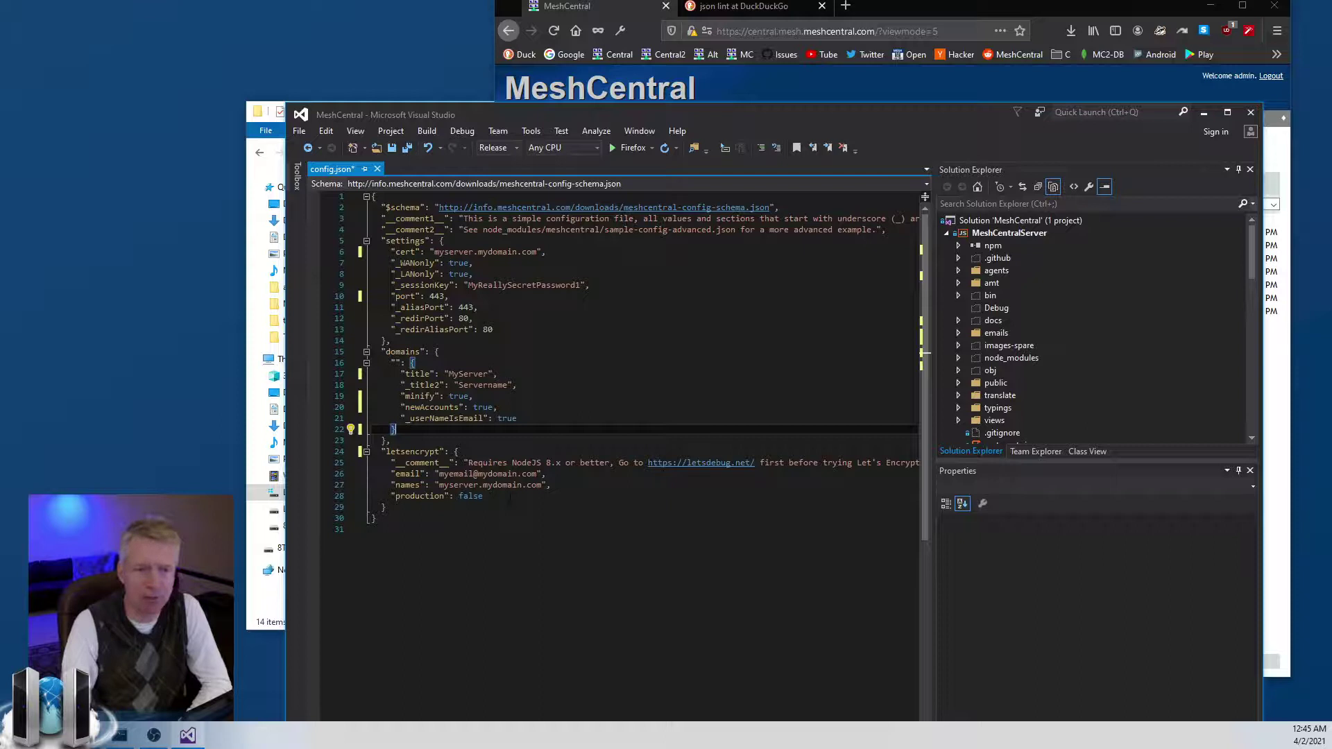
pyautogui.click(378, 169)
pyautogui.click(803, 529)
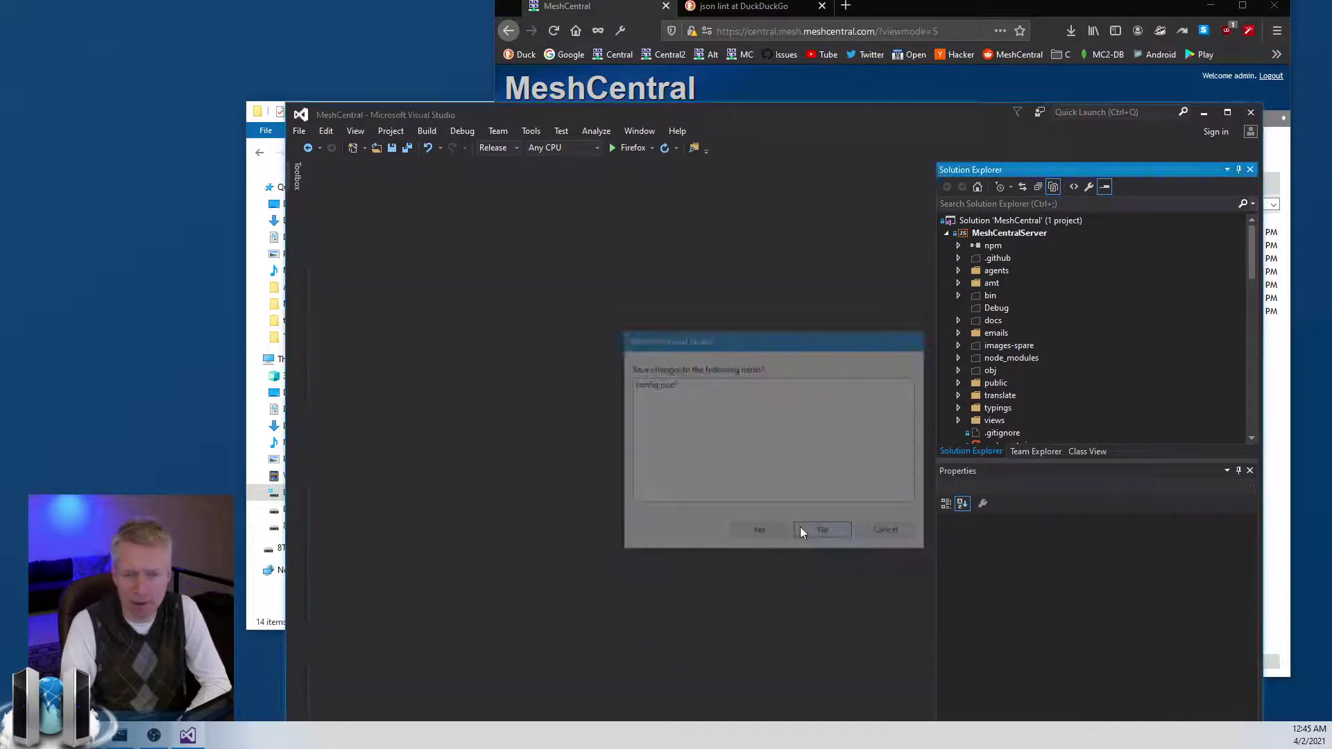
# Open sample-config-advanced.json from Solution Explorer
pyautogui.scroll(-10, 997, 326)
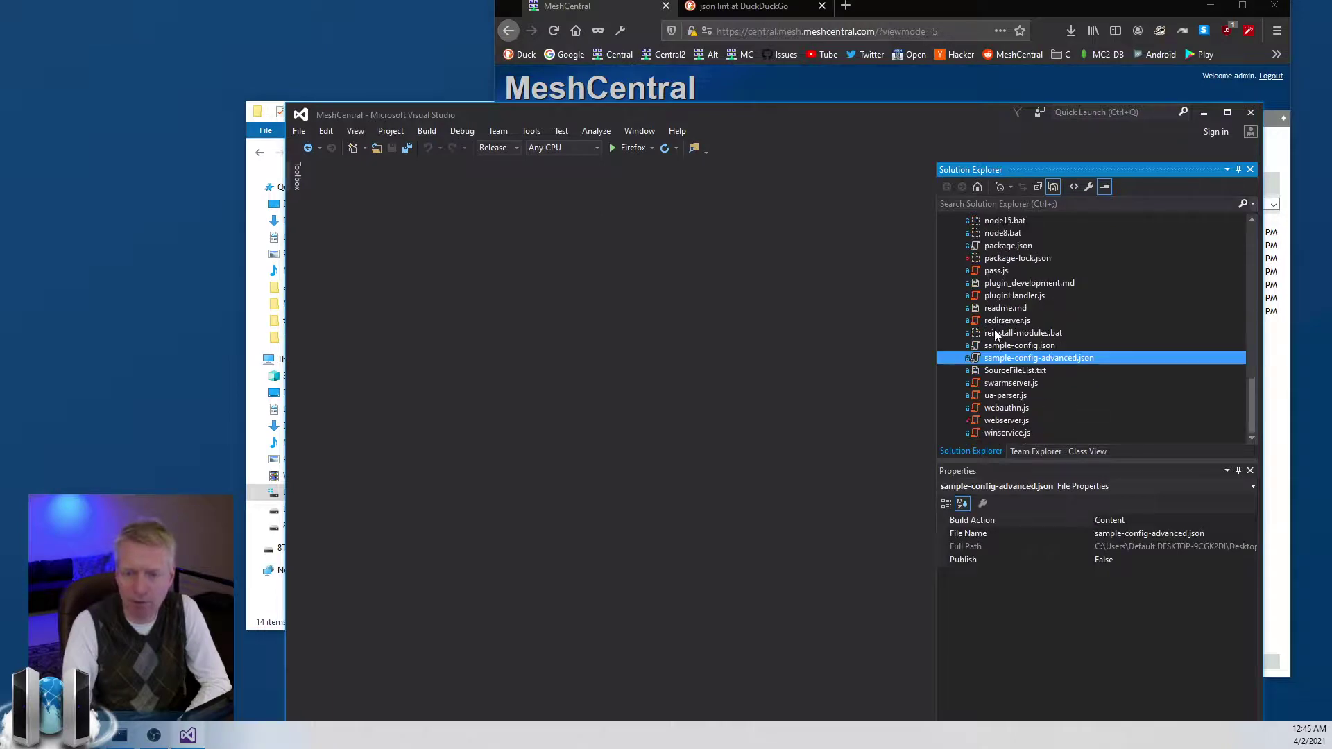
pyautogui.doubleClick(1000, 359)
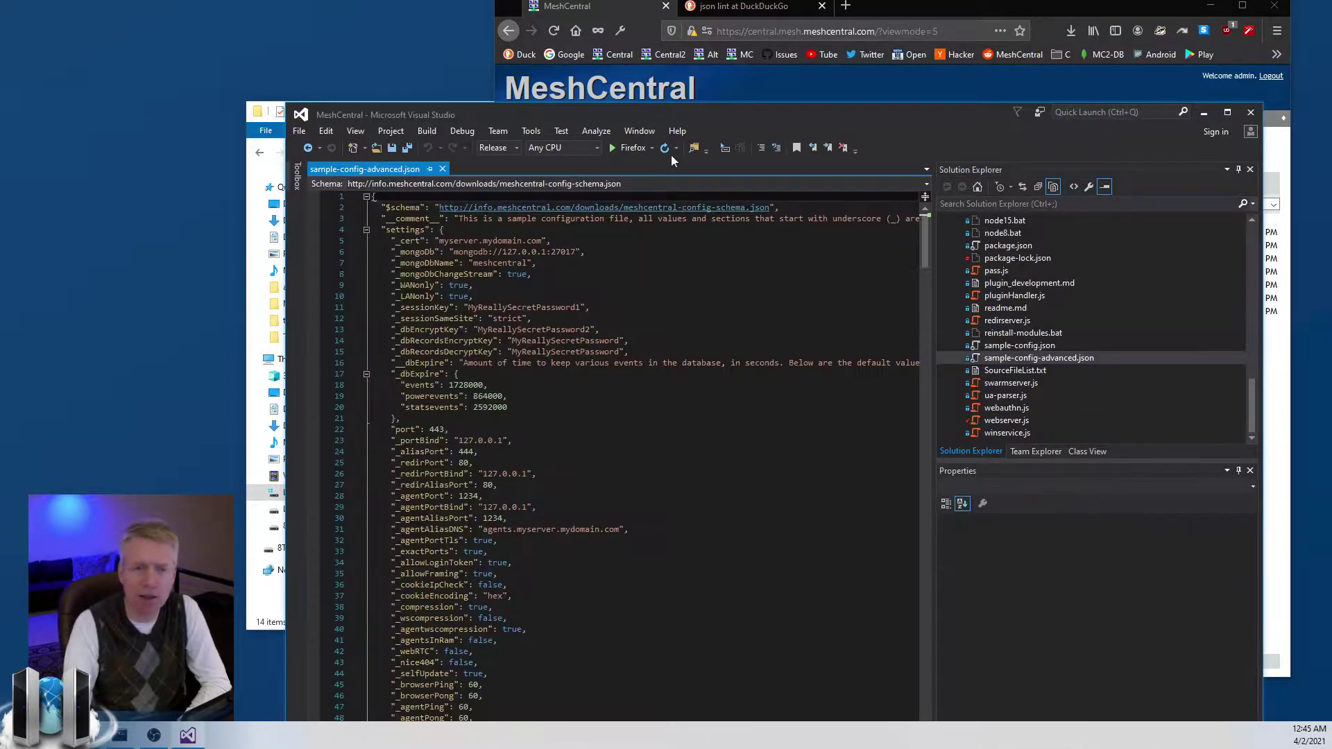
pyautogui.moveTo(675, 121); pyautogui.dragTo(695, 548)
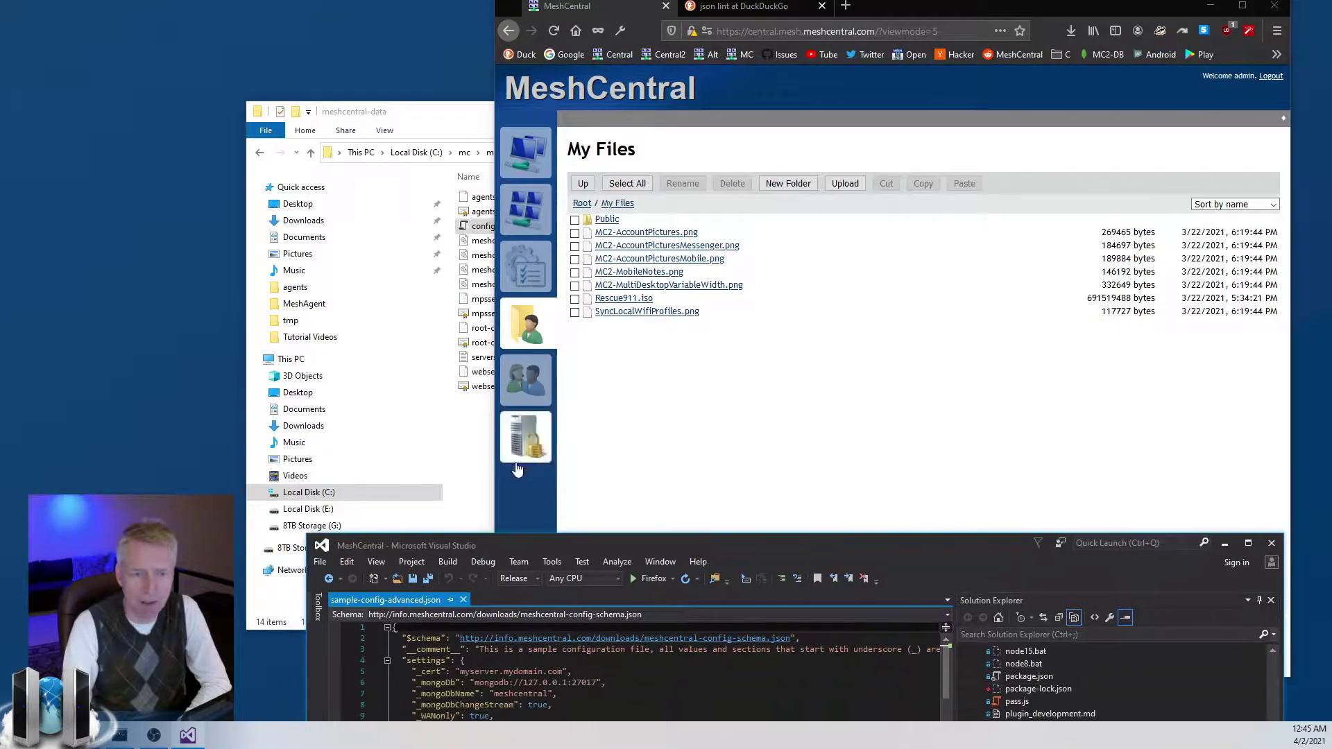
# In File Explorer, browse to C:\mc\node_modules\meshcentral
pyautogui.click(485, 248)
pyautogui.click(466, 152)
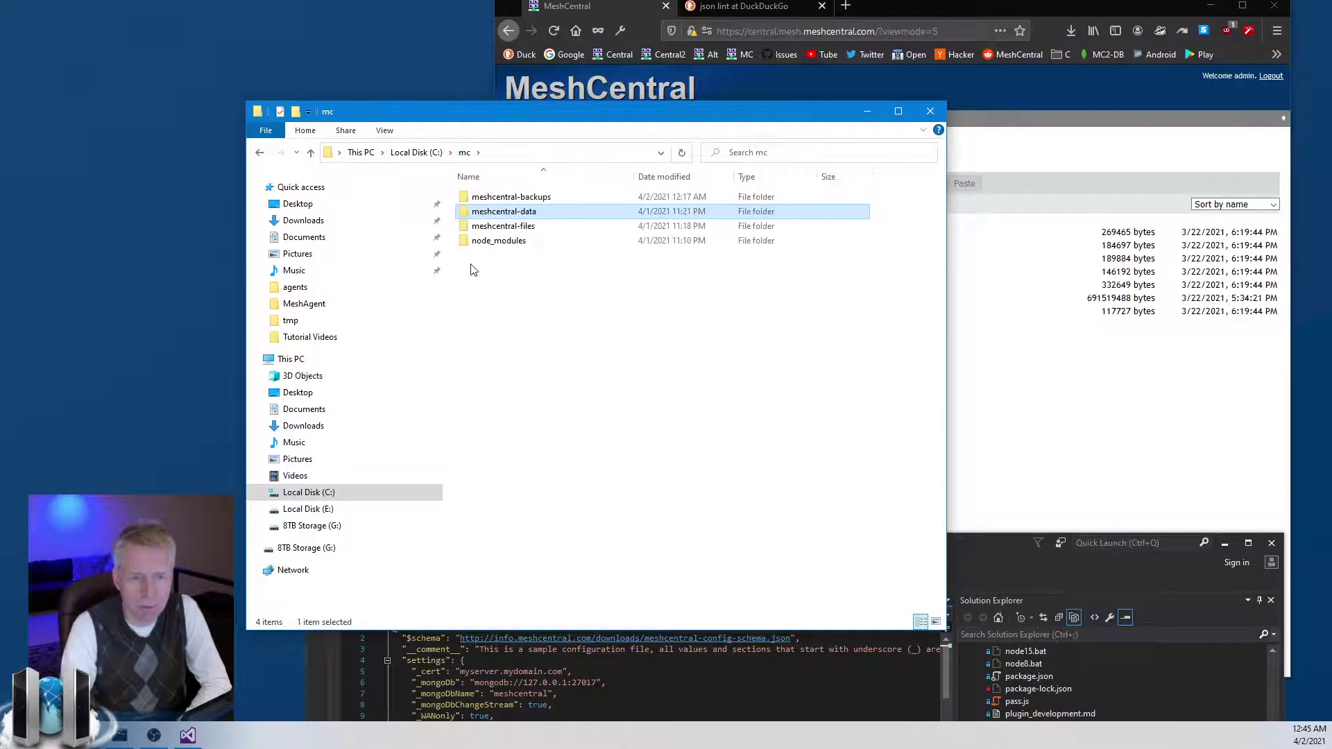
pyautogui.click(493, 248)
pyautogui.doubleClick(492, 248)
pyautogui.scroll(-15, 499, 326)
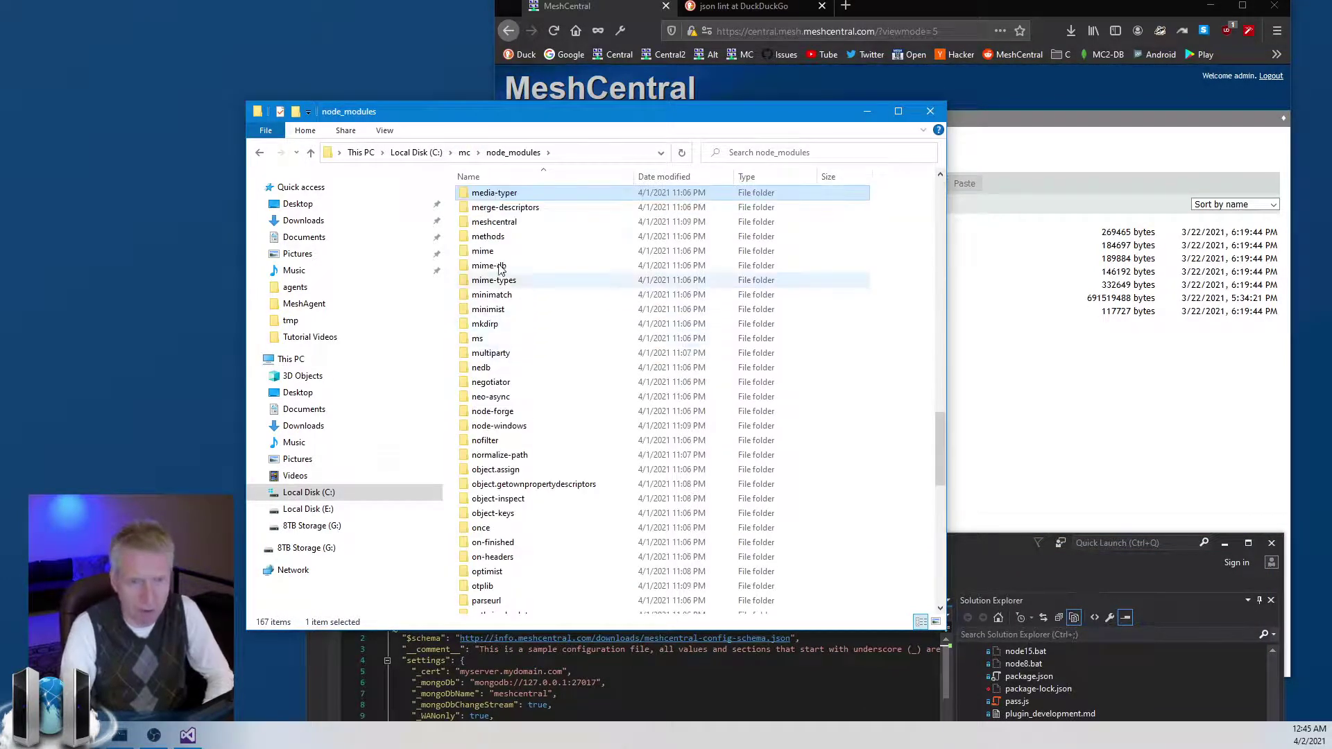
pyautogui.click(500, 222)
pyautogui.doubleClick(499, 222)
# Open sample-config-advanced.json in a maximized Visual Studio window and scroll to its domains block
pyautogui.scroll(-5, 555, 386)
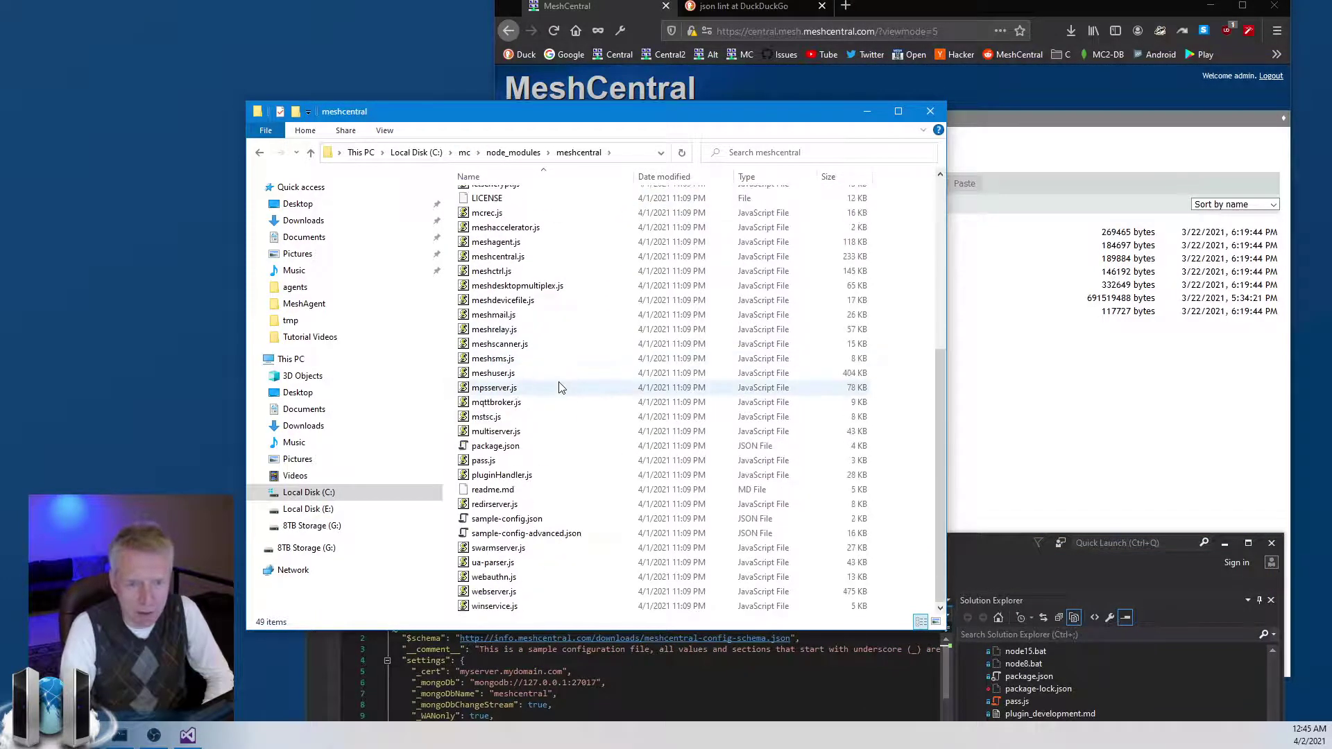
pyautogui.click(536, 534)
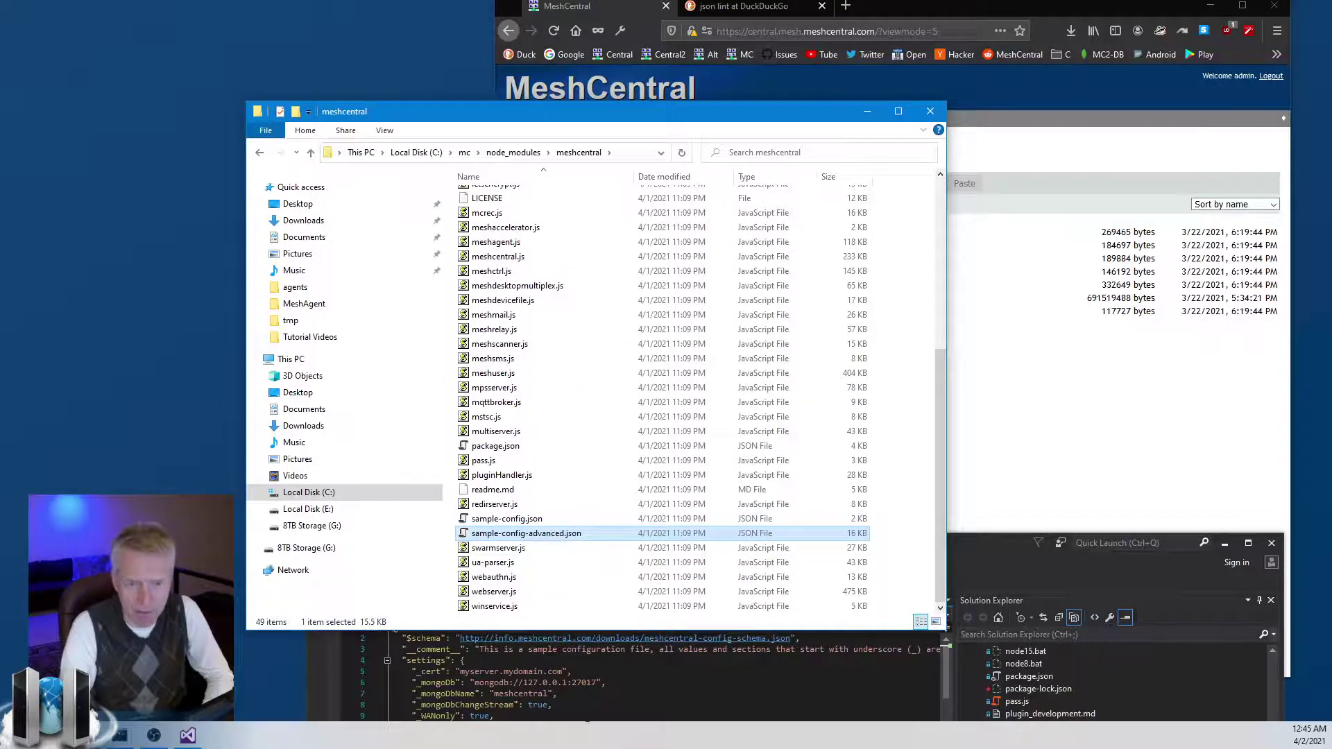
pyautogui.doubleClick(567, 538)
pyautogui.moveTo(551, 548); pyautogui.dragTo(379, 1)
pyautogui.scroll(-20, 438, 285)
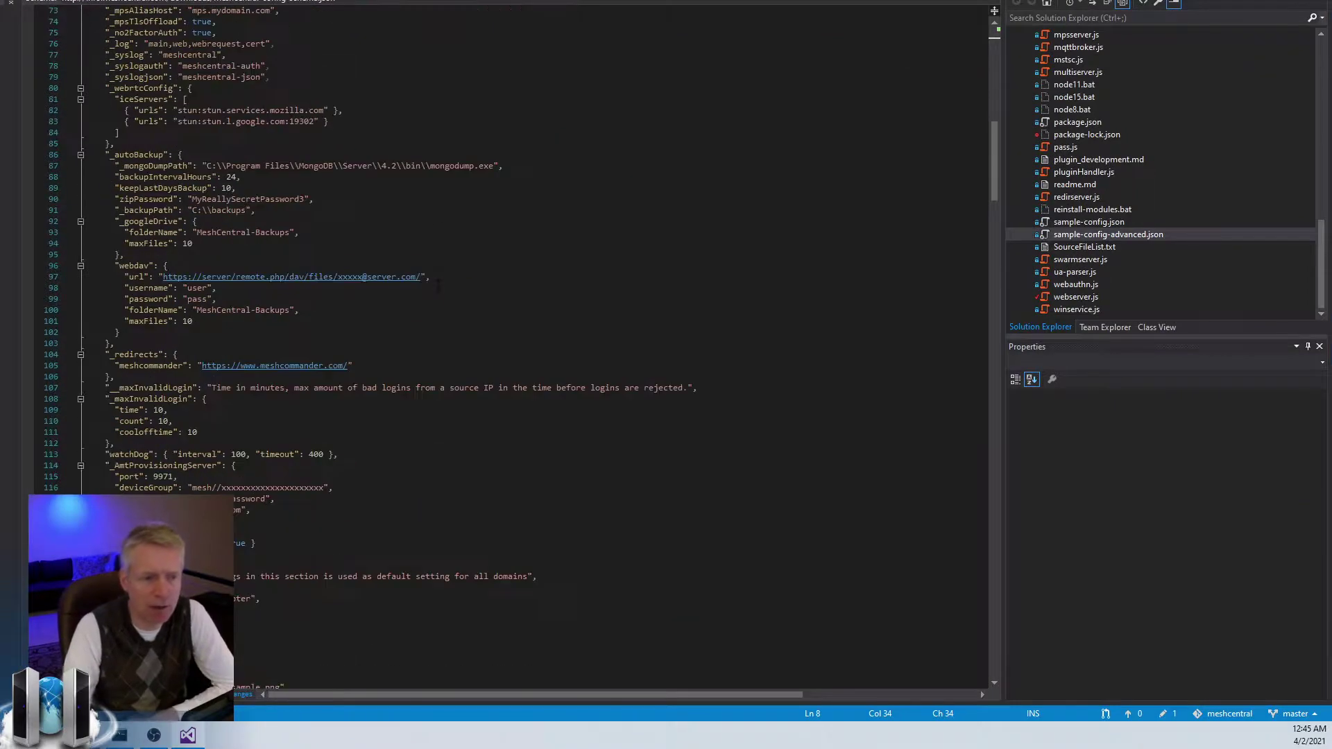
pyautogui.scroll(-6, 438, 286)
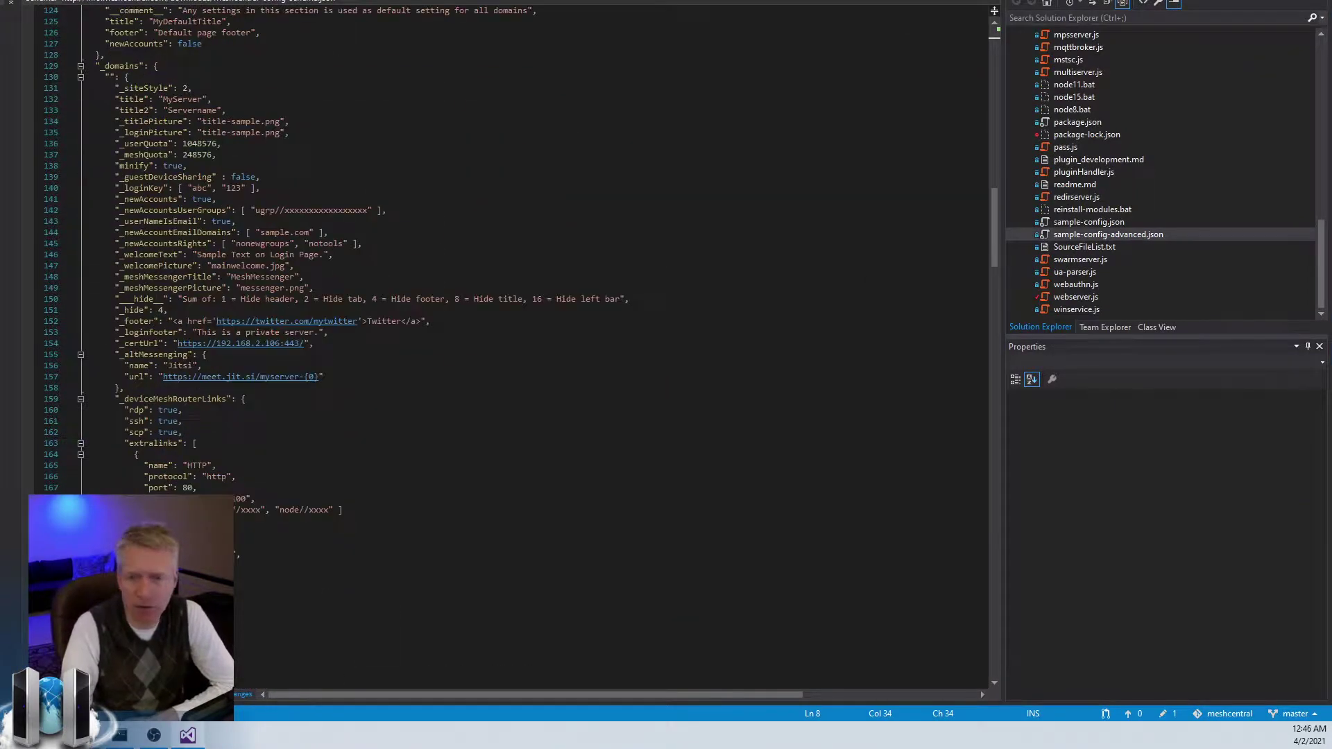
# Scroll through the later sections, highlighting _titlePicture/_loginPicture and reviewing the customer1 LDAP domain
pyautogui.moveTo(992, 235); pyautogui.dragTo(959, 45)
pyautogui.moveTo(86, 54); pyautogui.dragTo(208, 122)
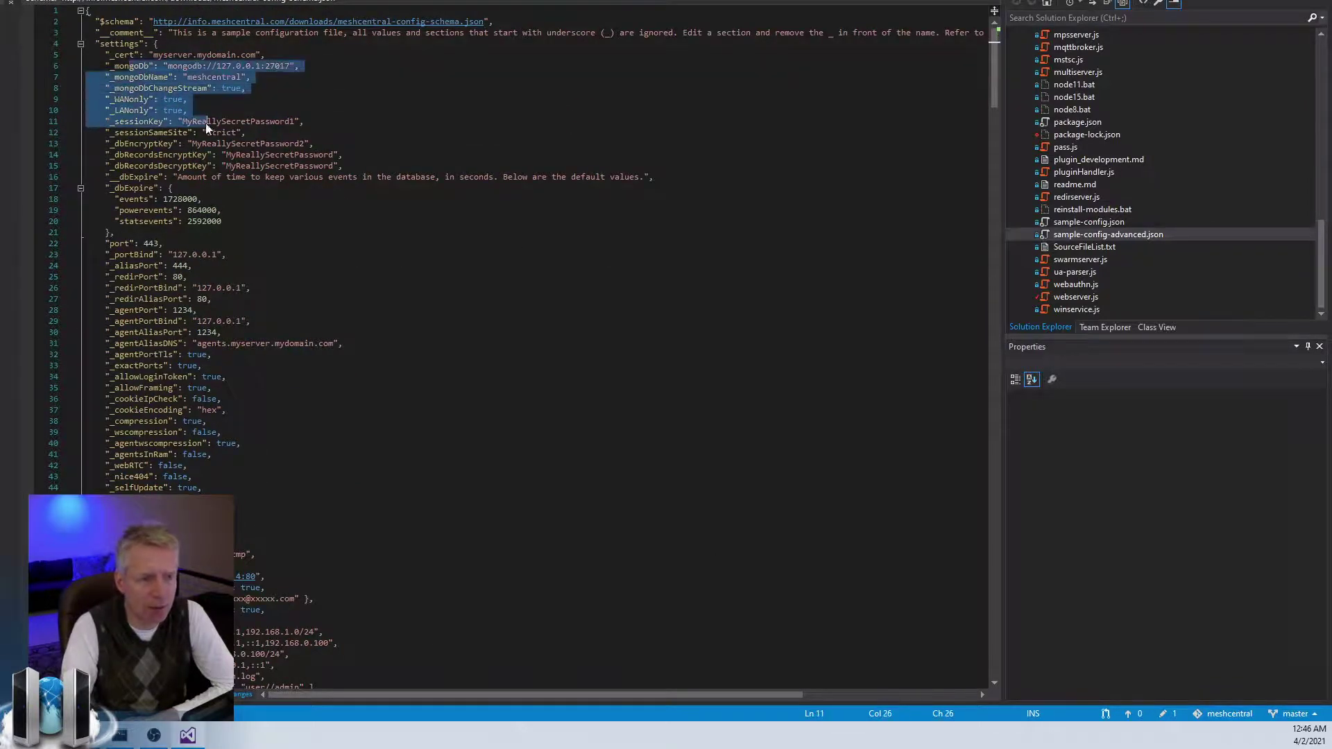
pyautogui.scroll(-6, 238, 305)
pyautogui.scroll(-4, 513, 250)
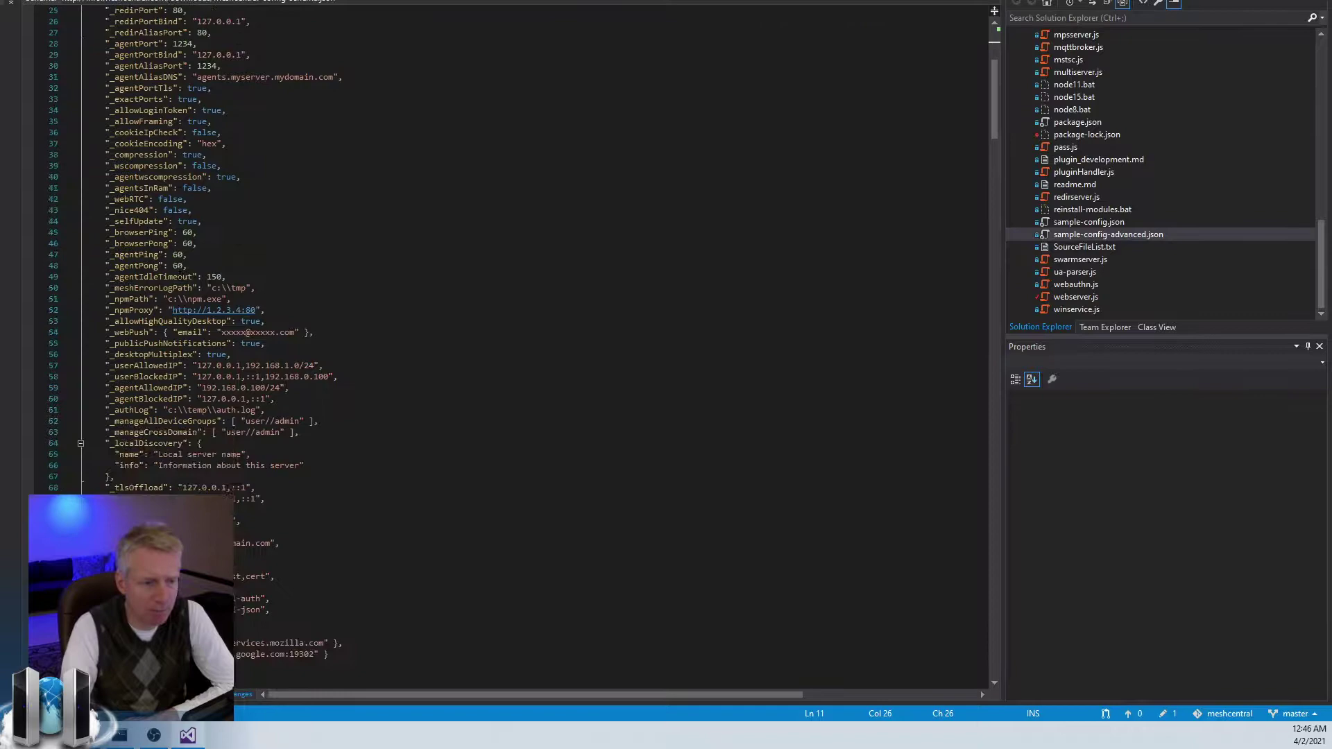
pyautogui.moveTo(86, 299); pyautogui.dragTo(204, 377)
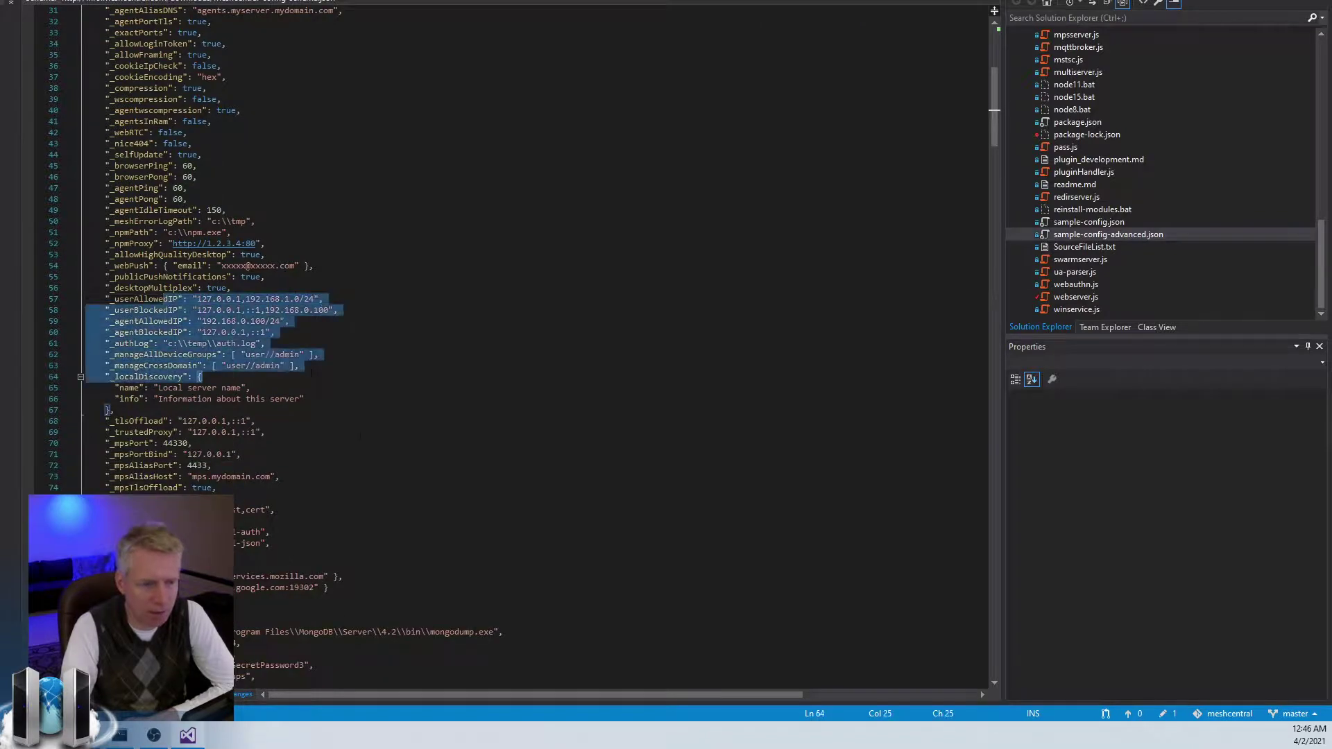
pyautogui.scroll(-12, 204, 376)
pyautogui.scroll(-18, 360, 437)
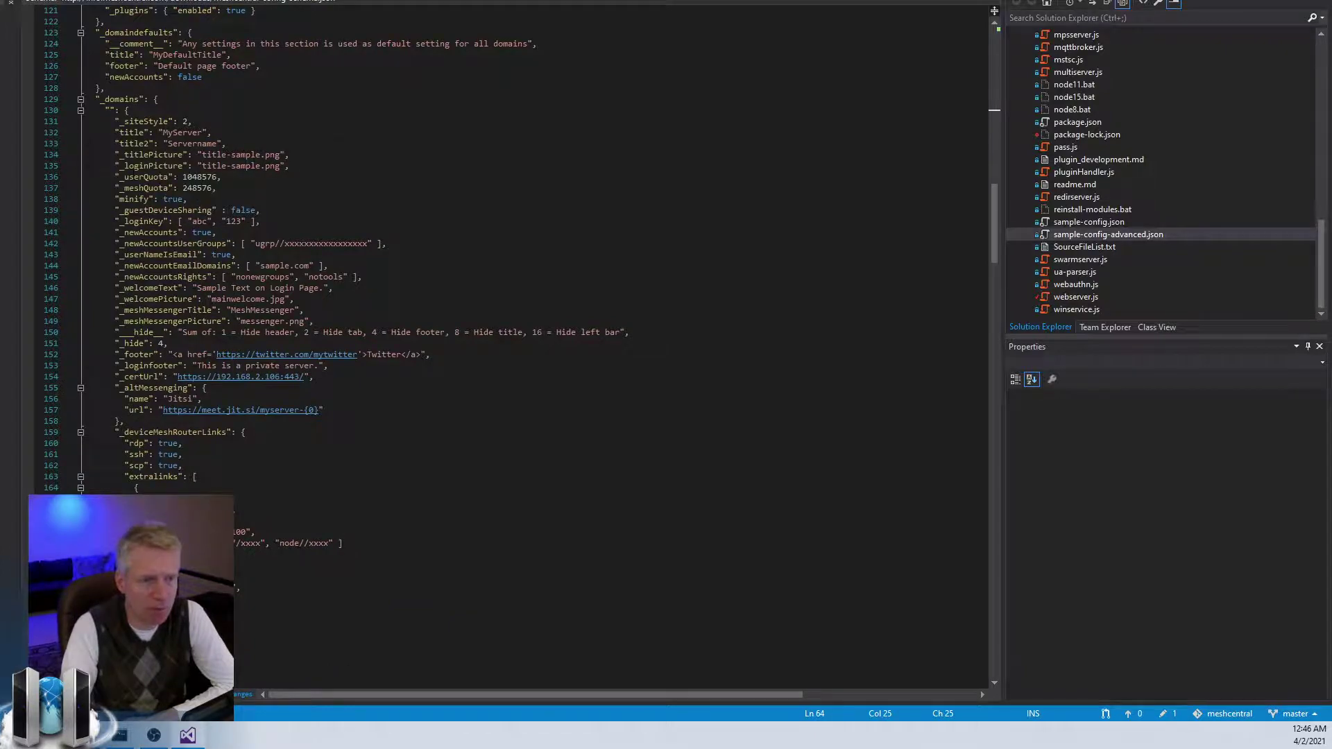
pyautogui.moveTo(119, 154); pyautogui.dragTo(165, 177)
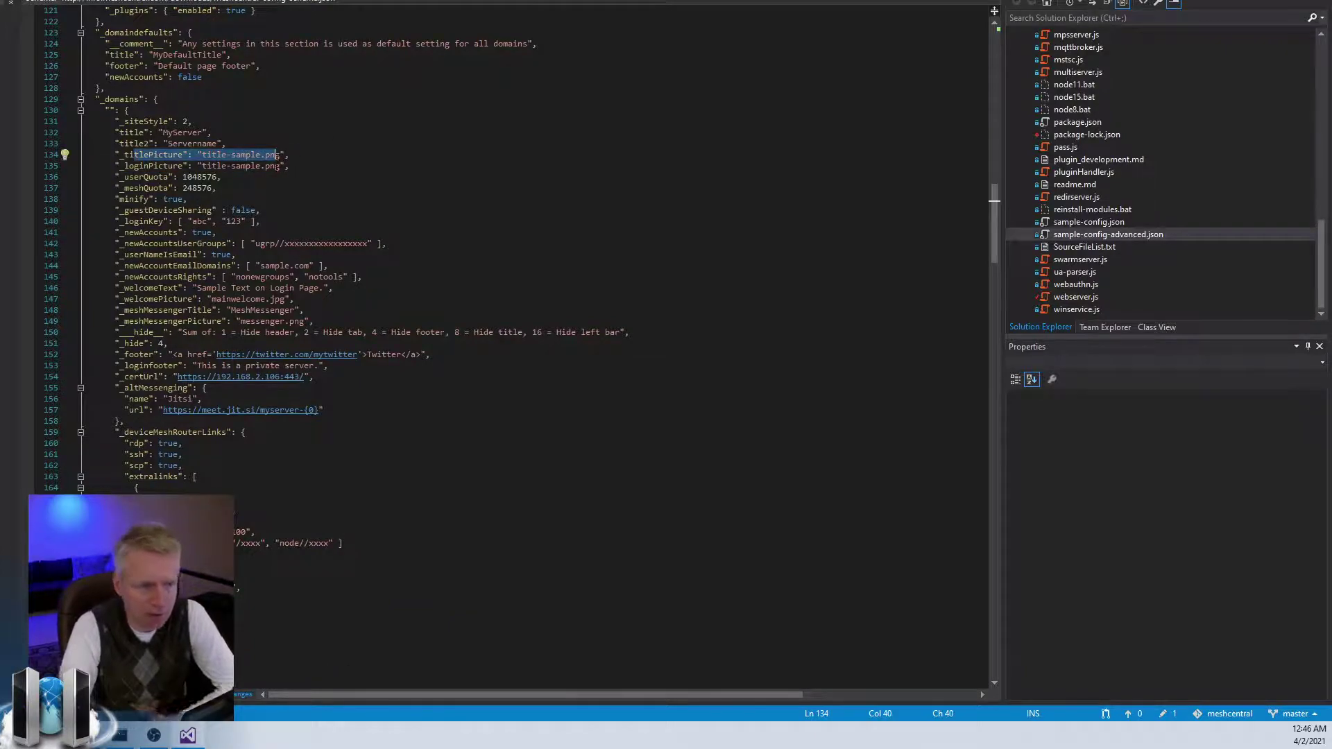
pyautogui.click(277, 166)
pyautogui.scroll(-20, 279, 253)
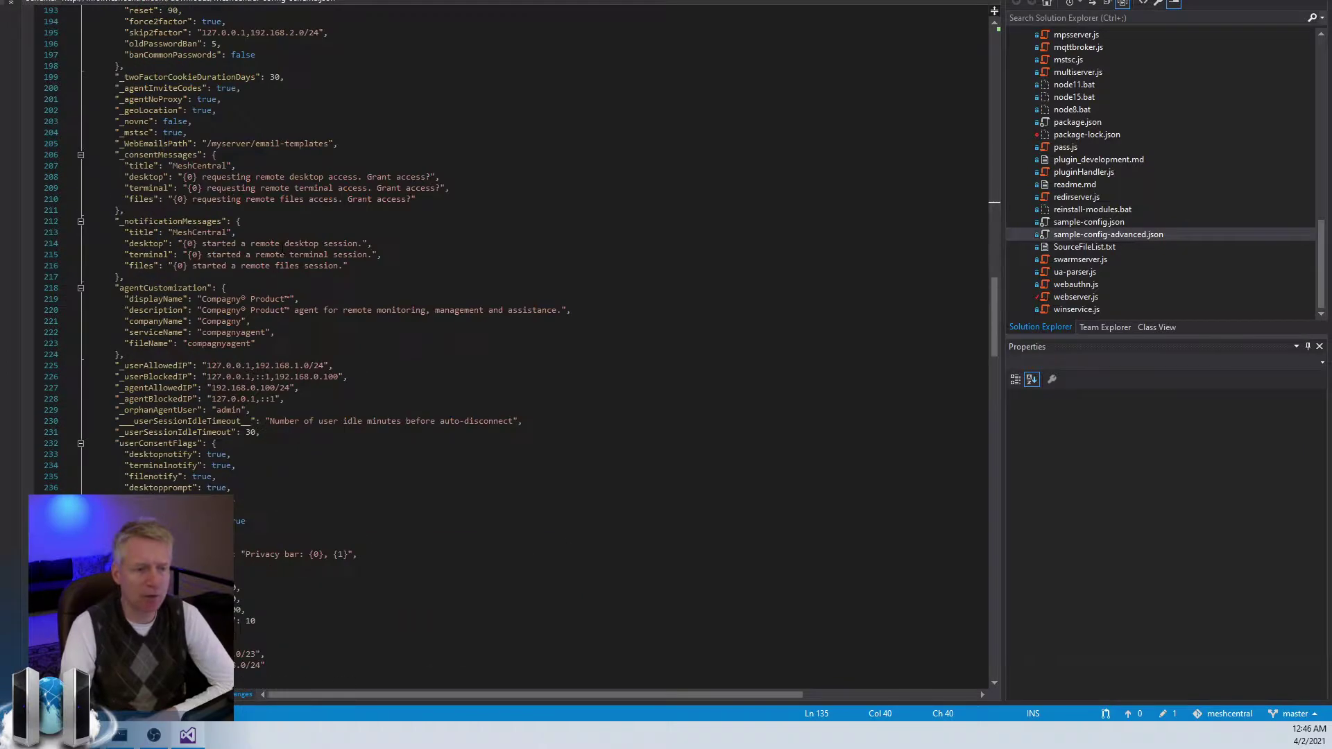
pyautogui.scroll(-20, 279, 254)
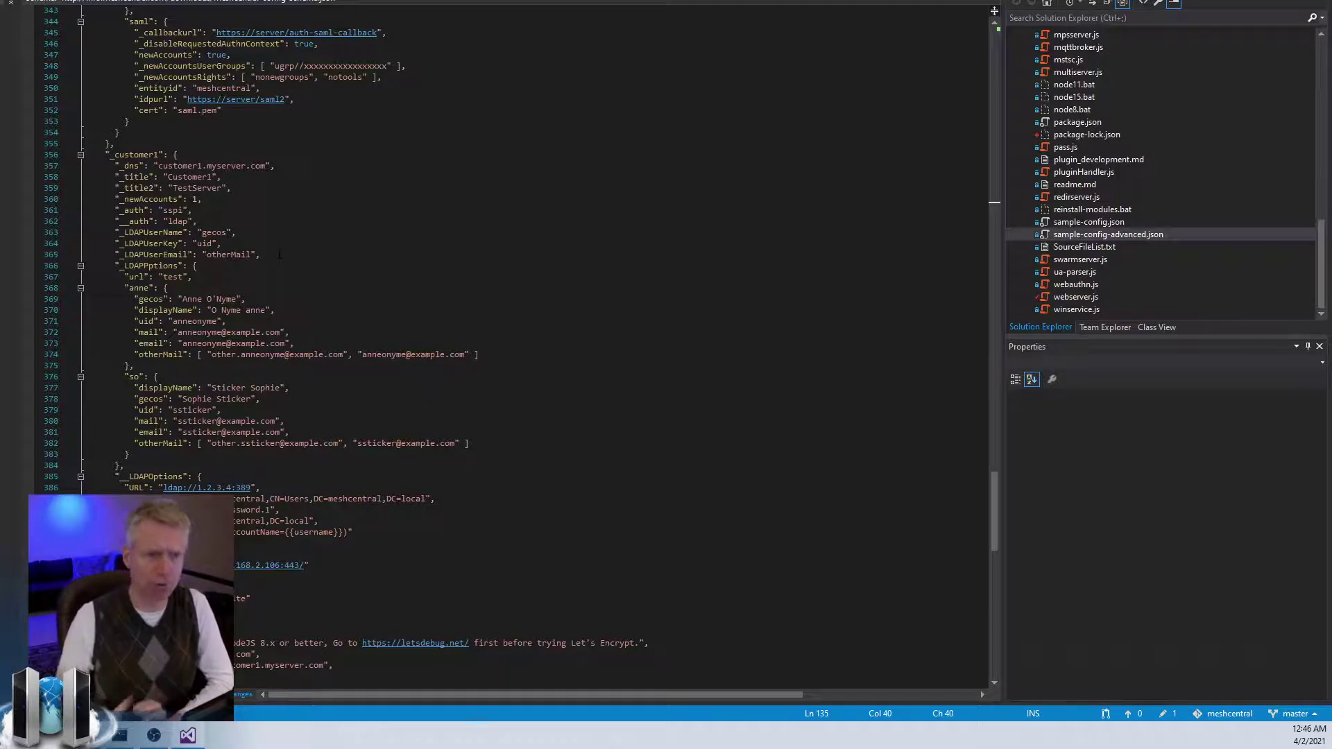
# Close sample-config-advanced.json and File Explorer, then open sample-config.json in Visual Studio
pyautogui.hotkey('ctrl', 'F4')
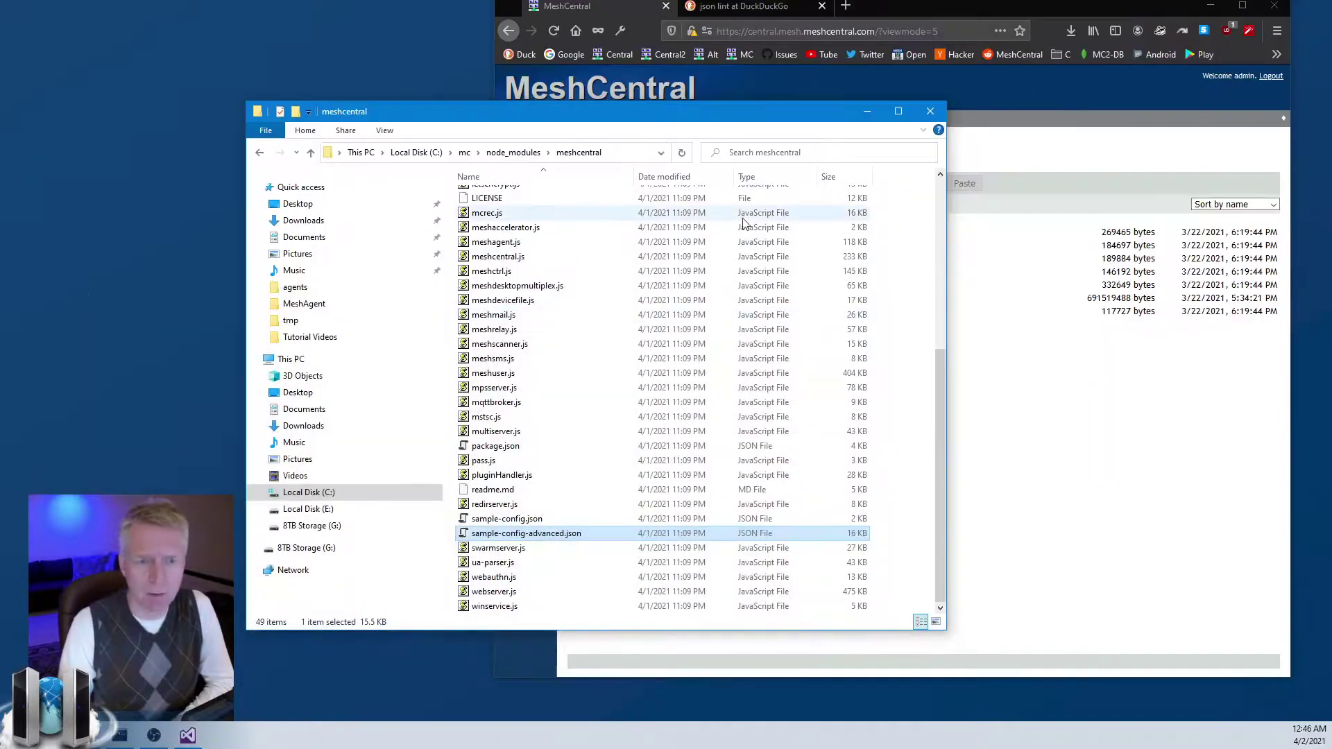
pyautogui.click(930, 111)
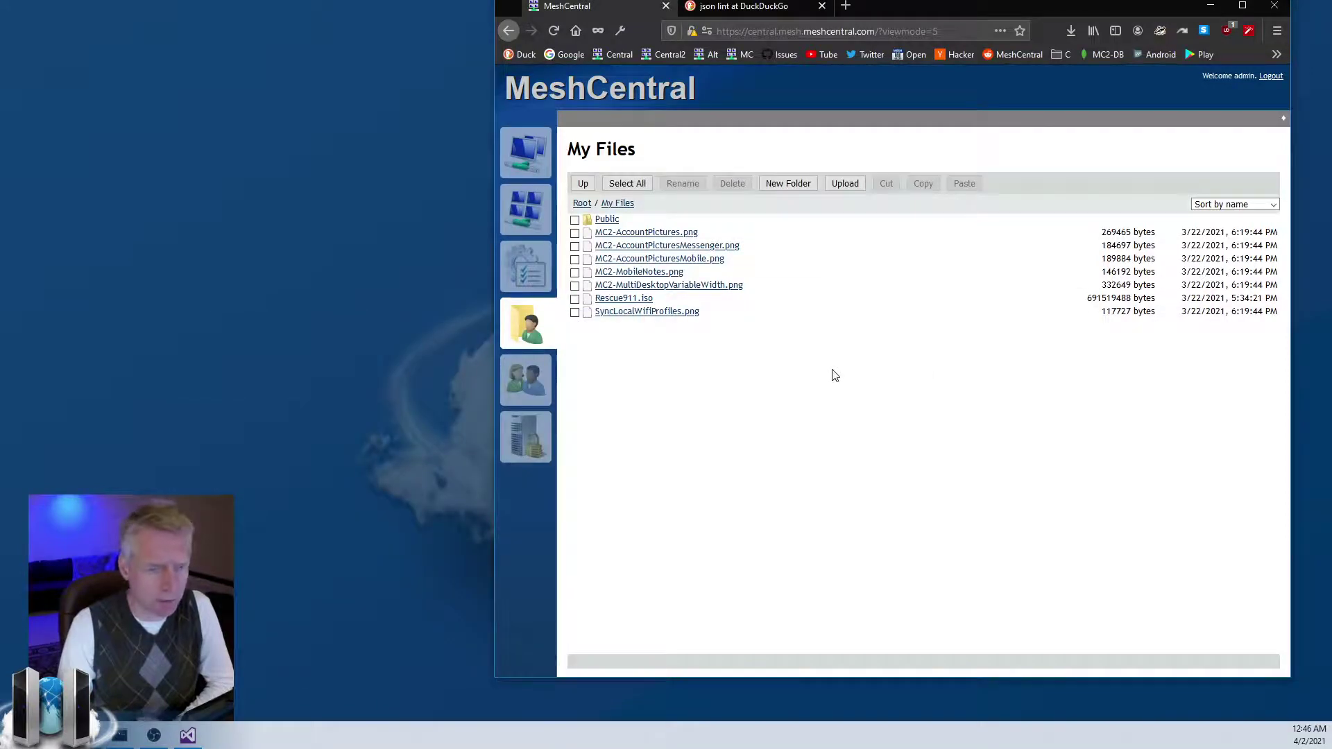
pyautogui.click(195, 735)
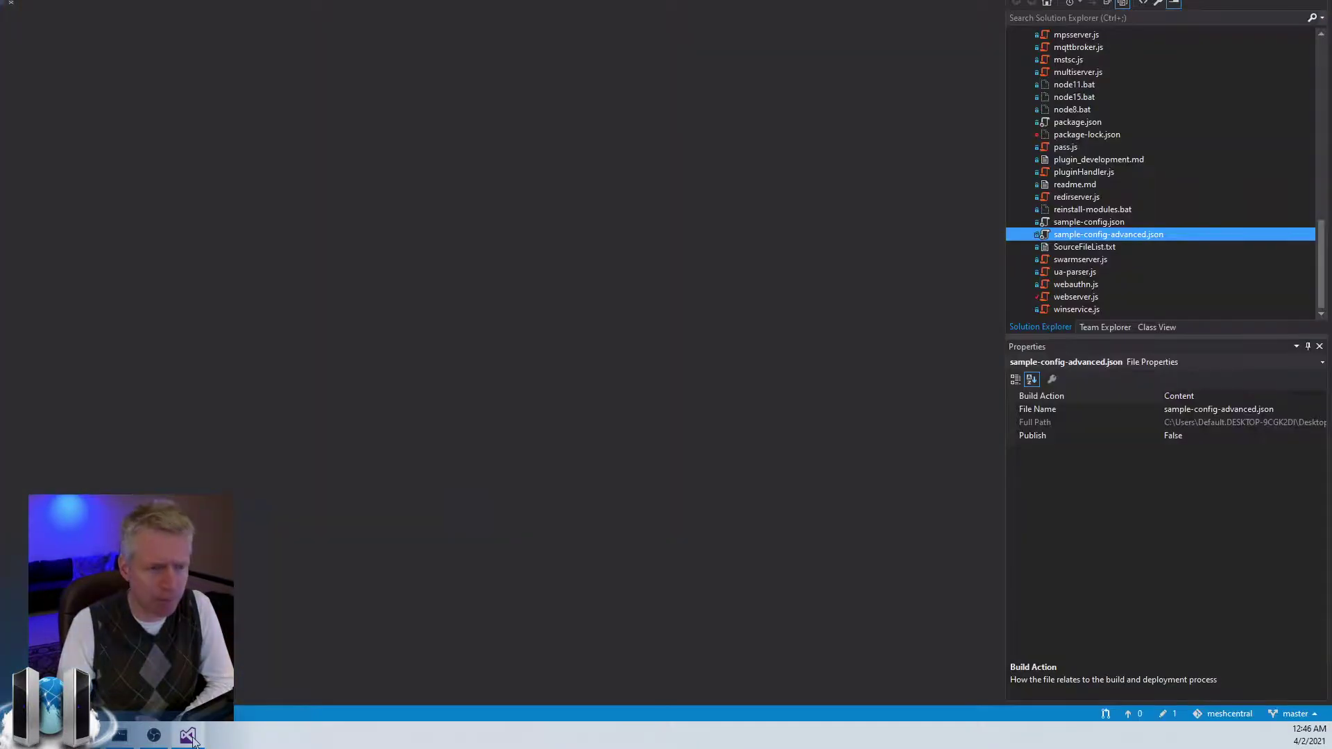
pyautogui.doubleClick(1067, 222)
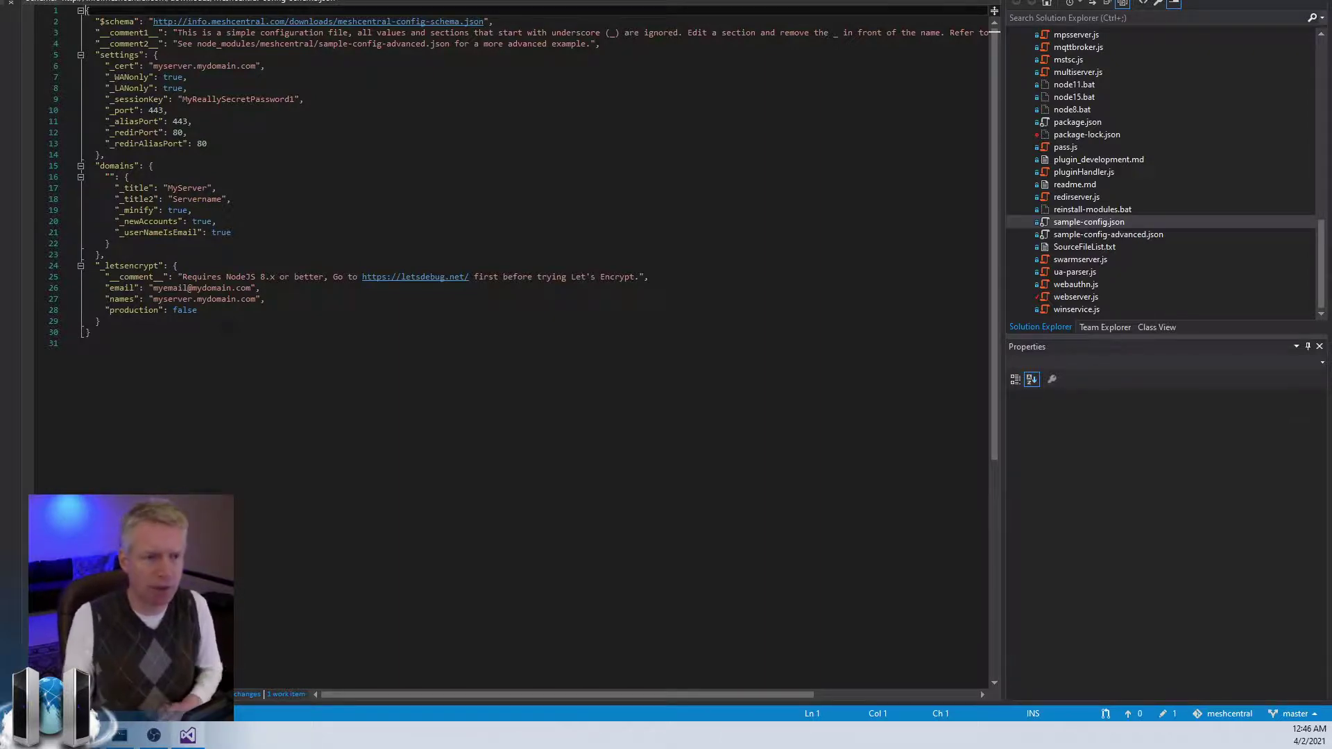
# Add a comma after _userNameIsEmail's true value on line 21, then select all the JSON
pyautogui.click(235, 232)
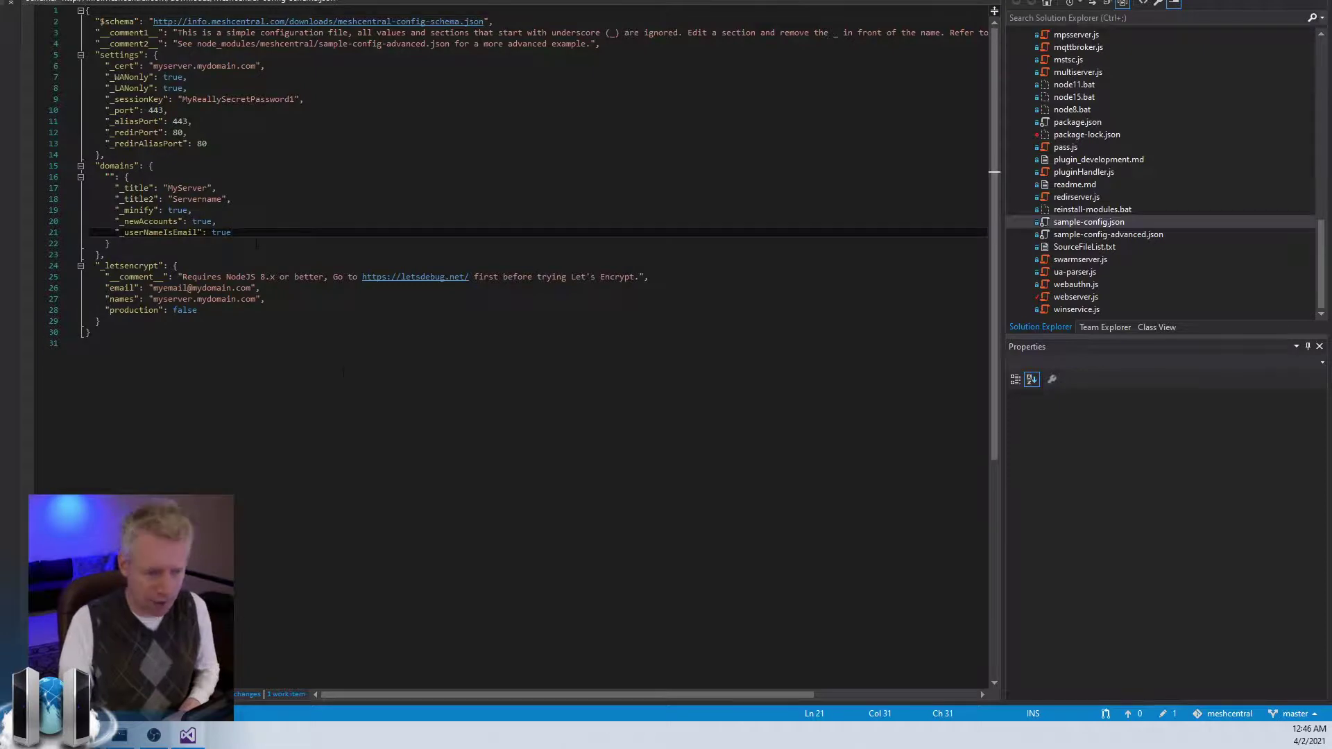
pyautogui.write(',')
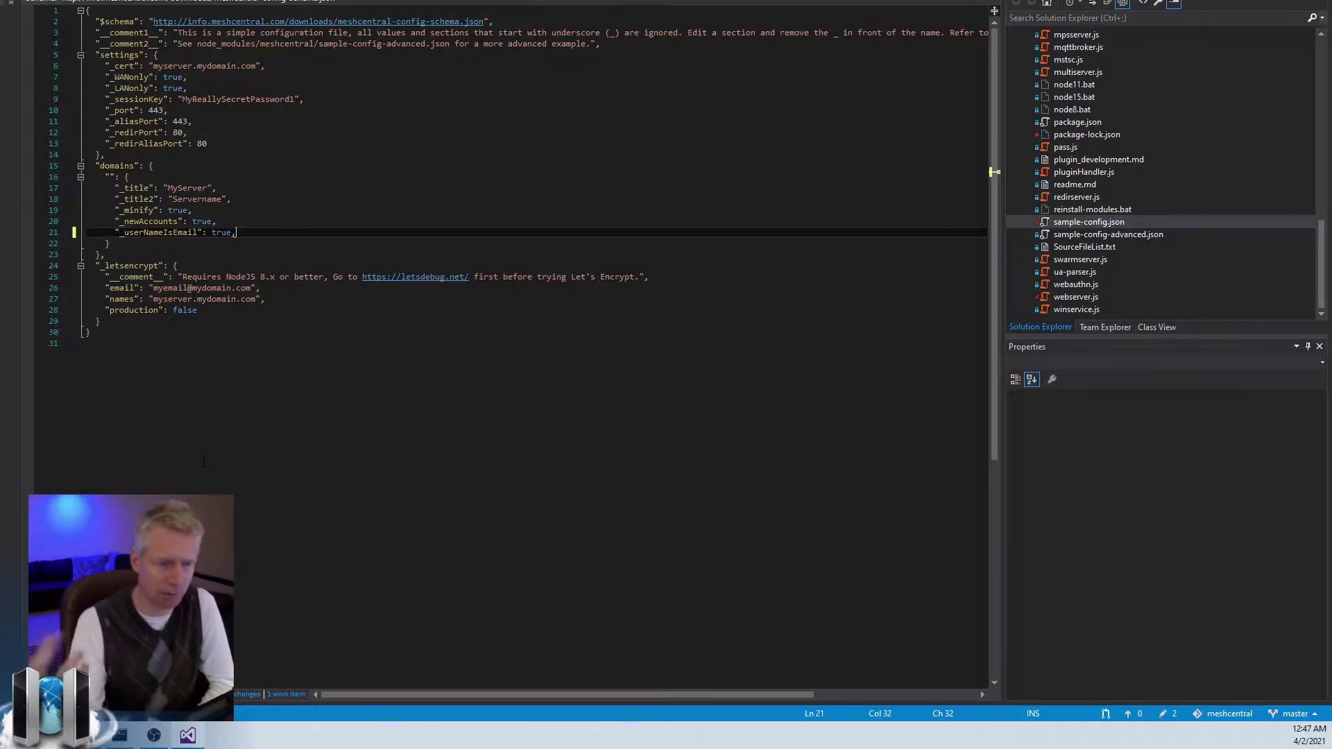
pyautogui.click(192, 331)
pyautogui.hotkey('ctrl', 'shift', 'Home')
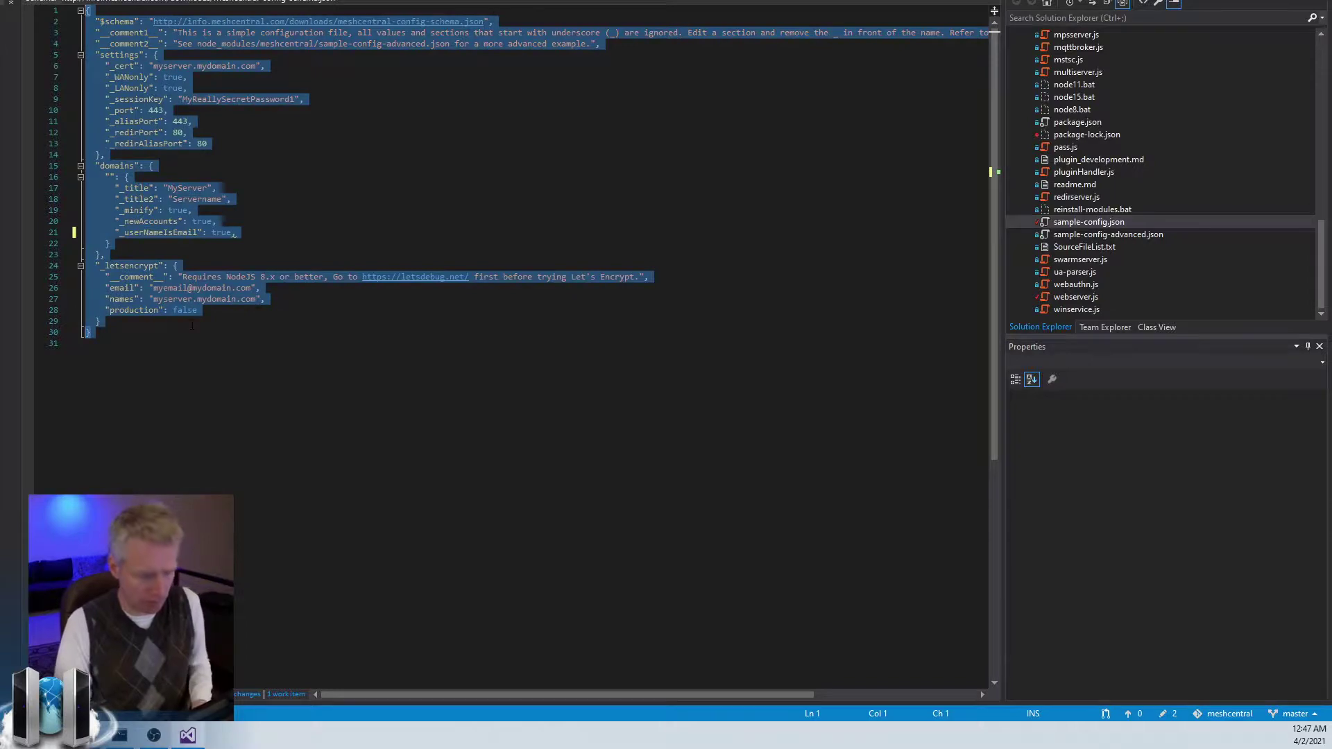
# Replace the old JSON in the json lint validator with the copied sample config
pyautogui.hotkey('alt', 'Tab')
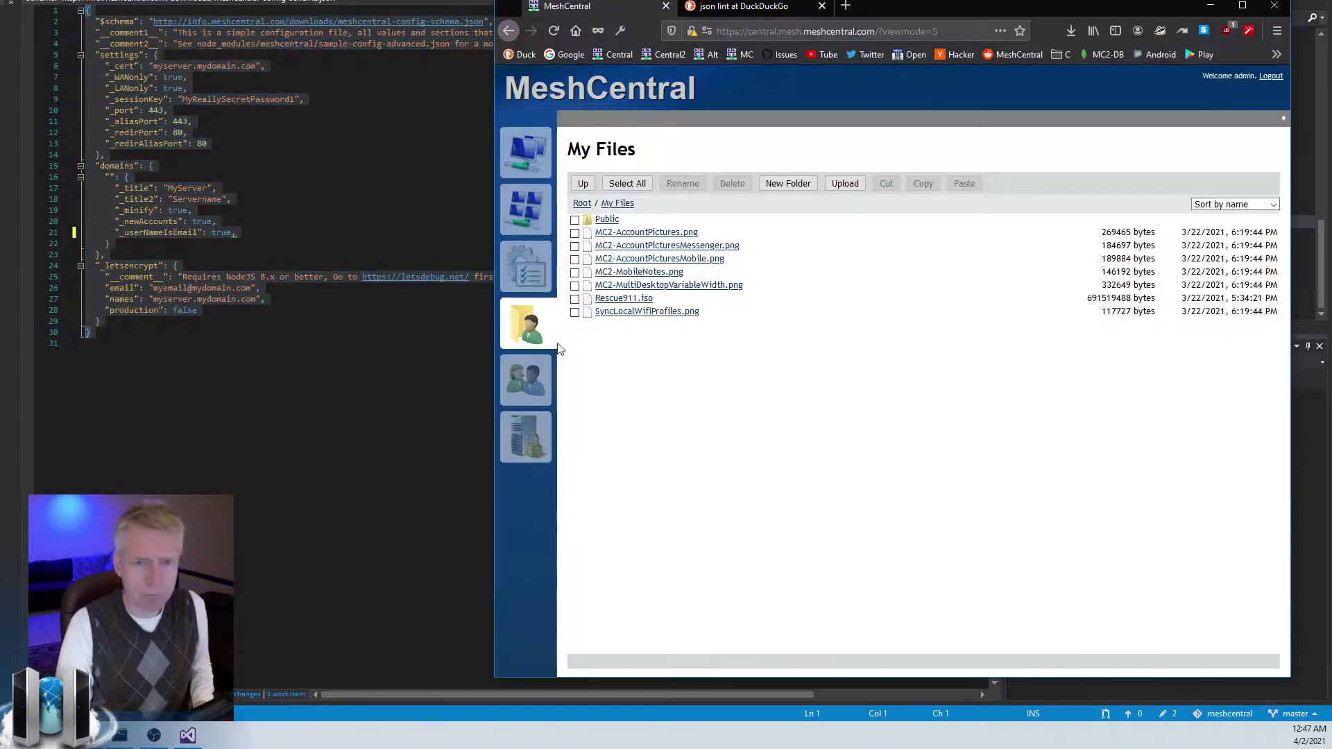
pyautogui.click(707, 8)
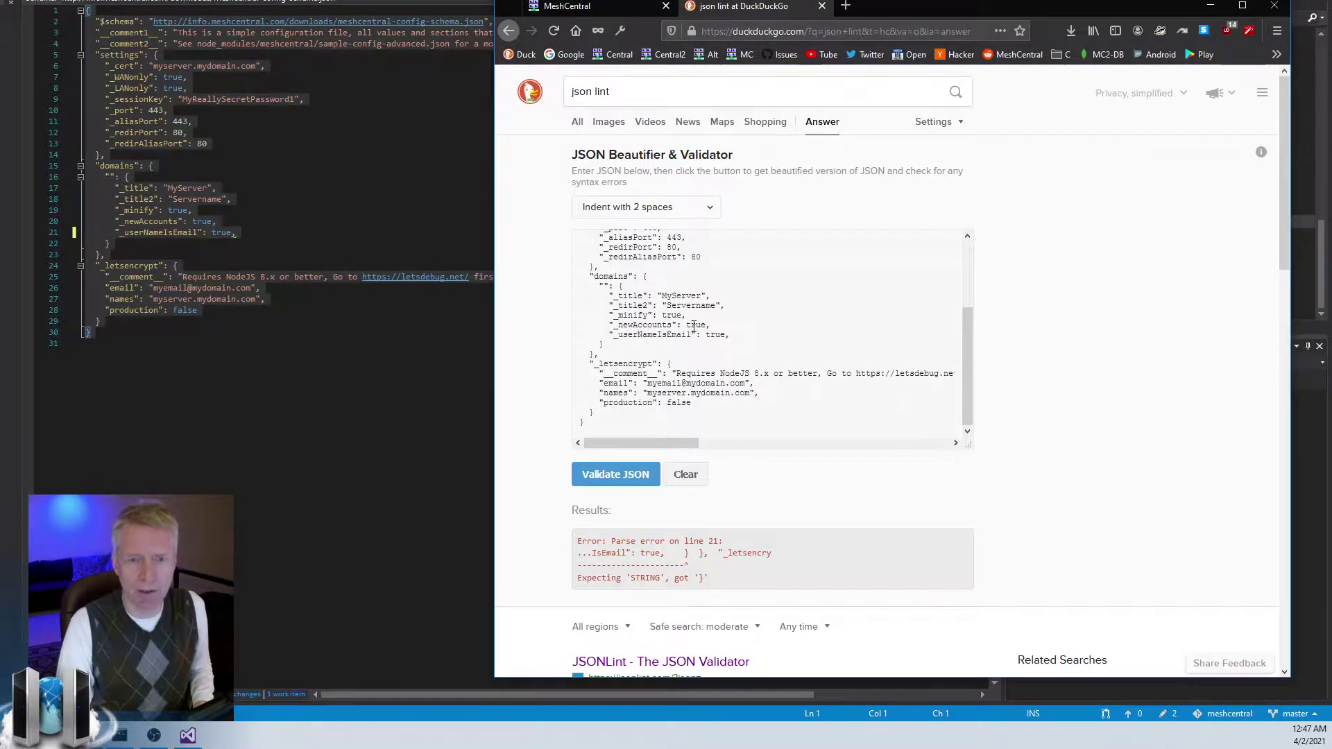
pyautogui.click(758, 377)
pyautogui.hotkey('ctrl', 'a')
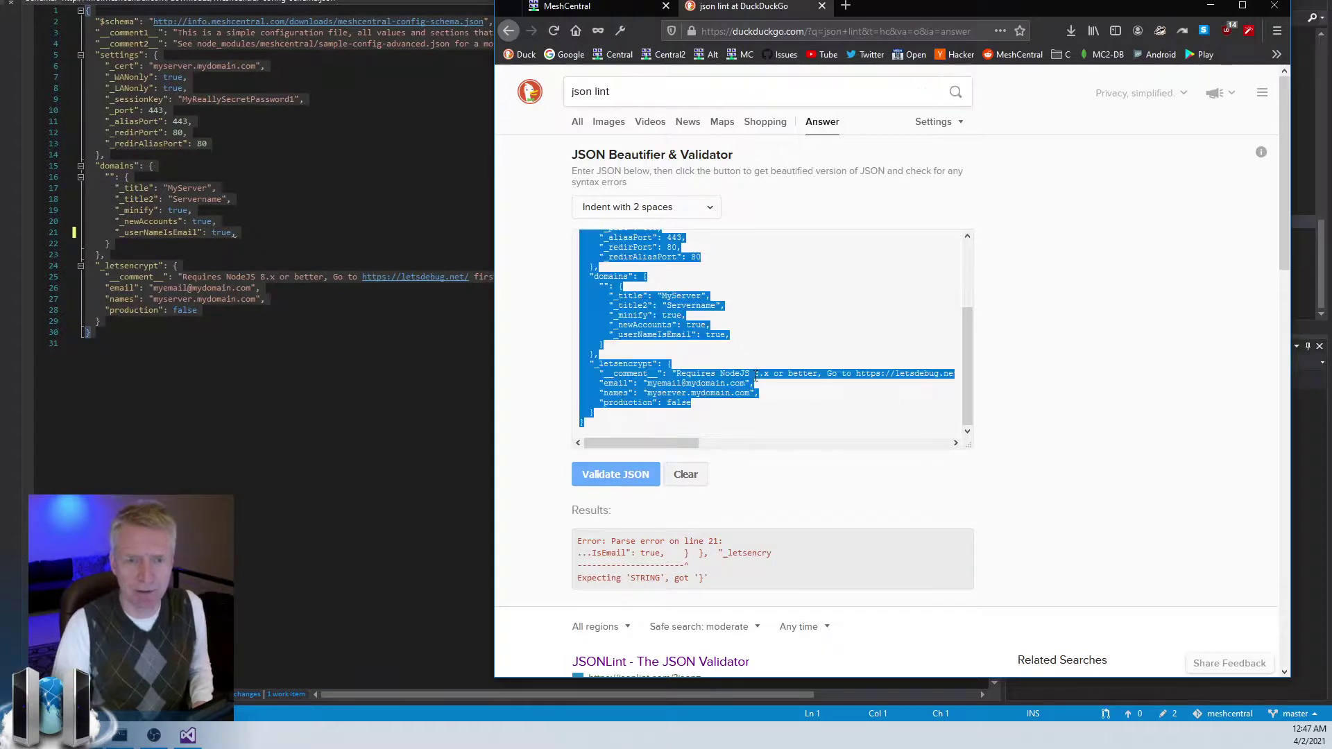
pyautogui.press('Delete')
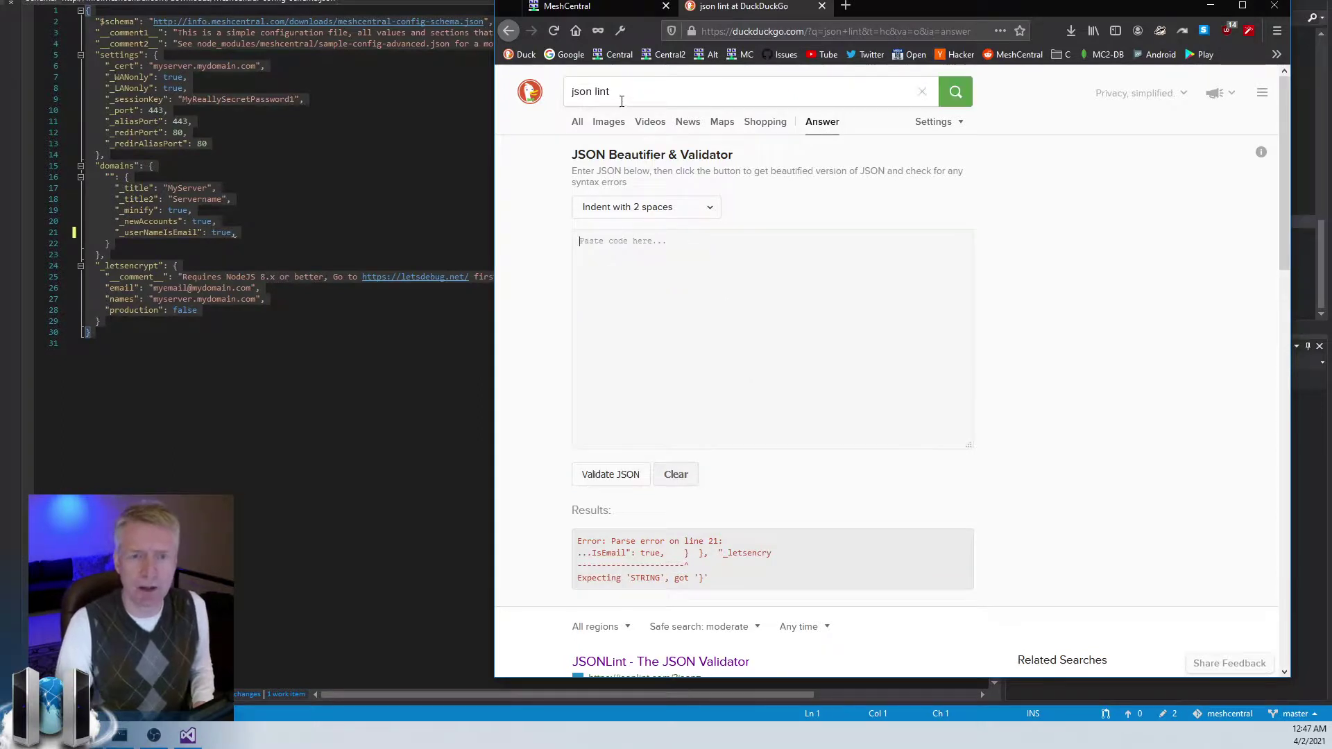
pyautogui.click(954, 92)
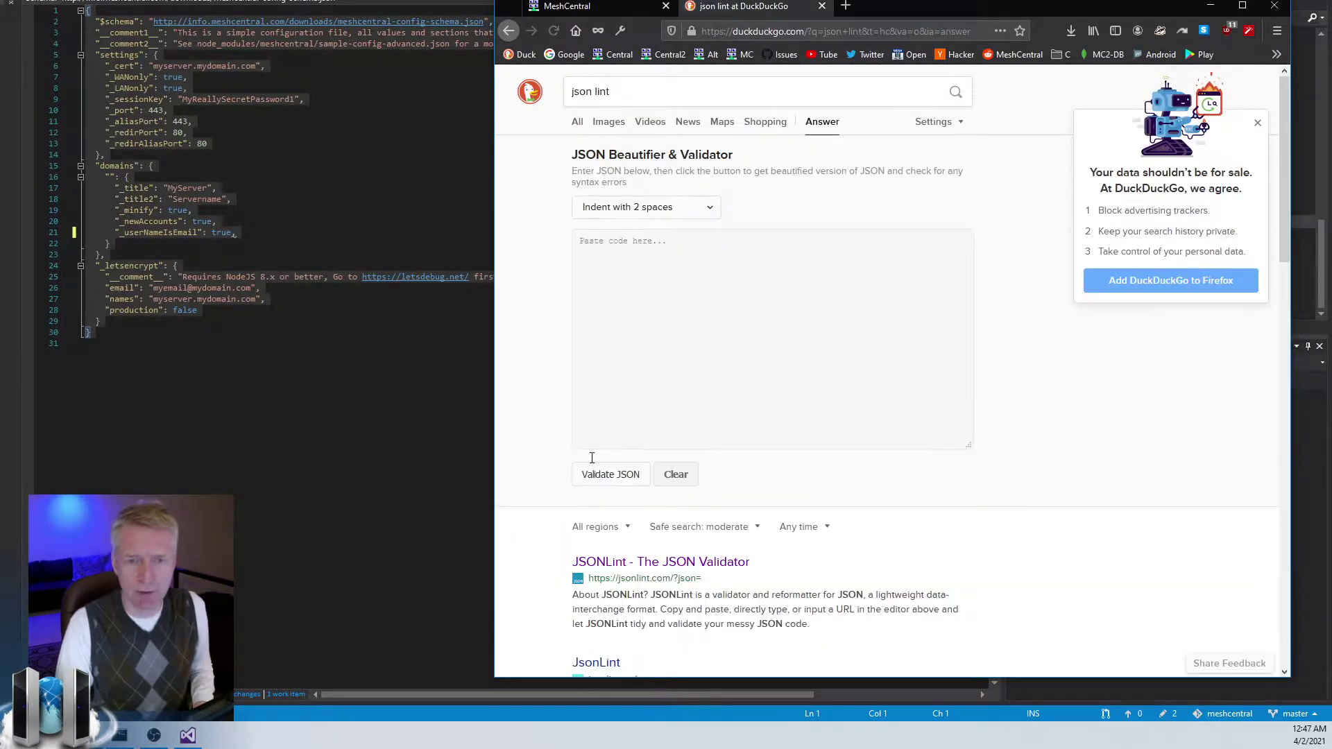
pyautogui.hotkey('ctrl', 'v')
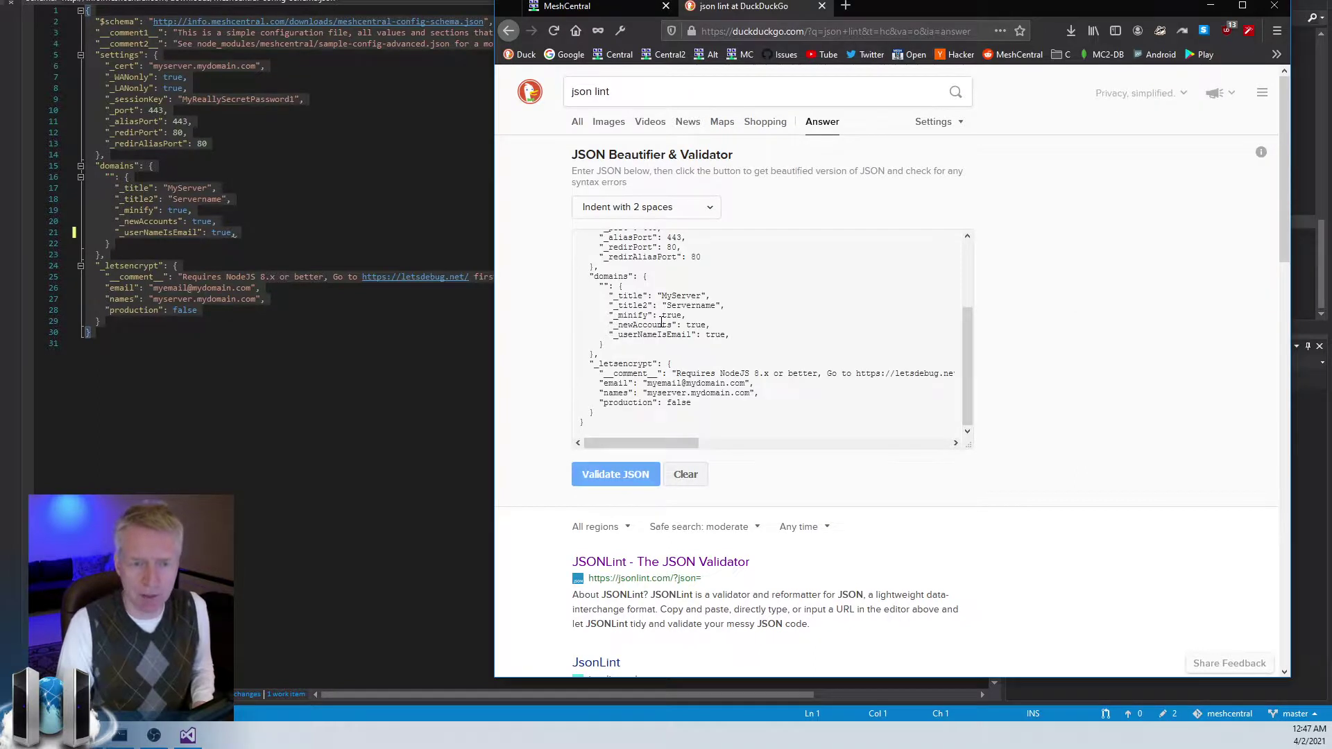
# Validate, remove the trailing comma after true on line 21, and validate again until valid
pyautogui.click(619, 480)
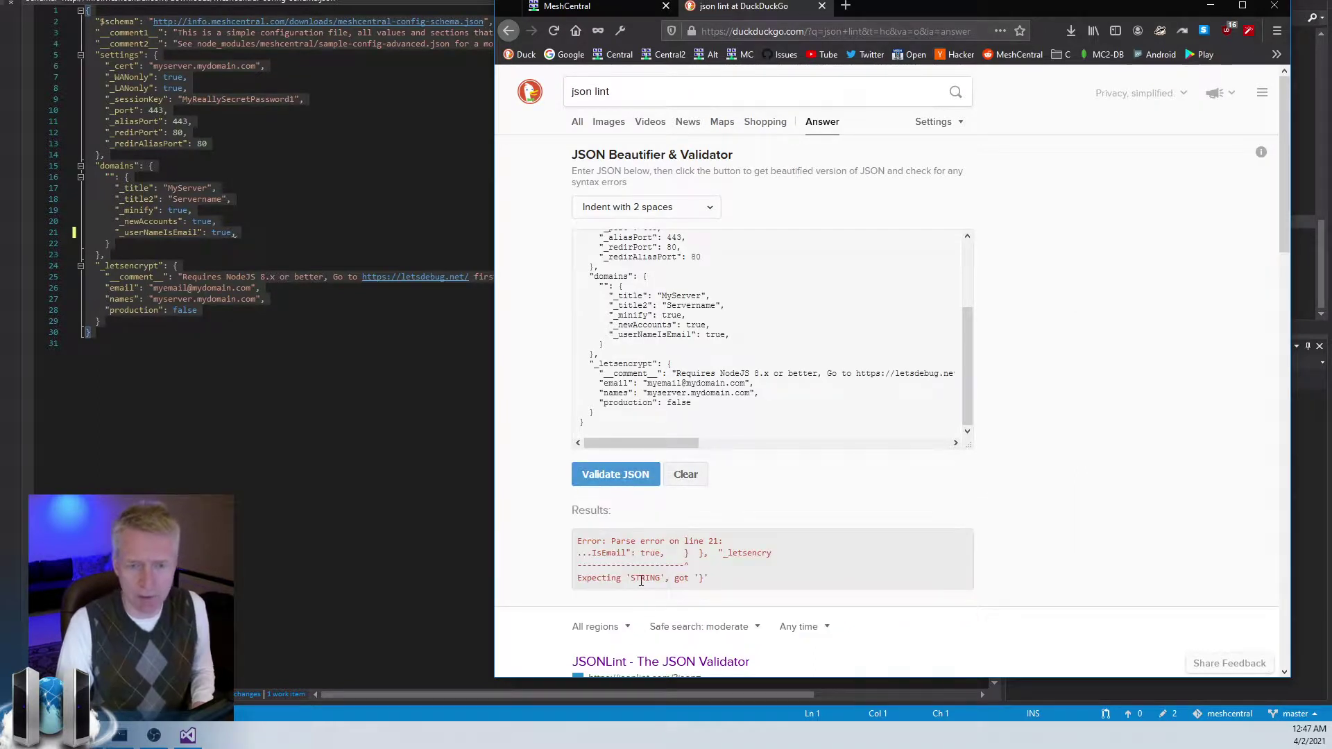
pyautogui.click(743, 334)
pyautogui.press('BackSpace')
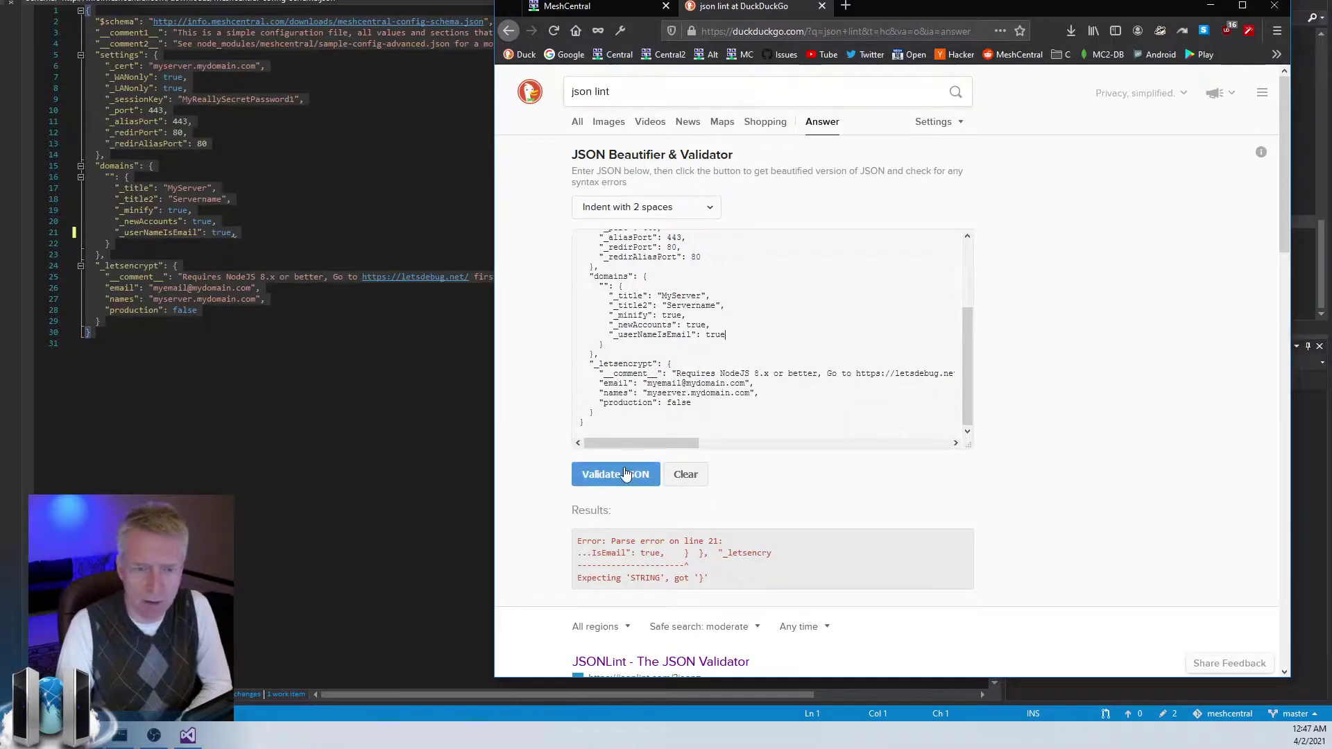
pyautogui.click(619, 474)
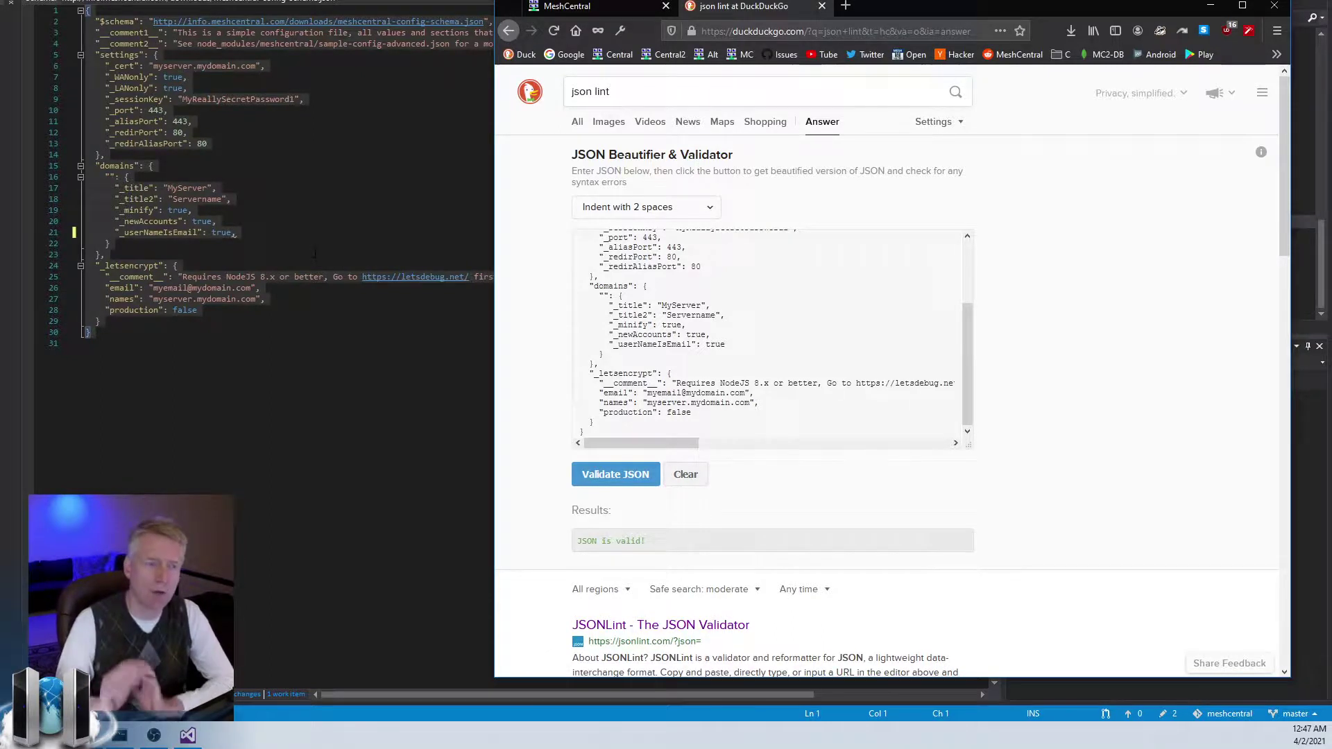
# Remove the trailing comma after true on line 21 of sample-config.json
pyautogui.click(315, 254)
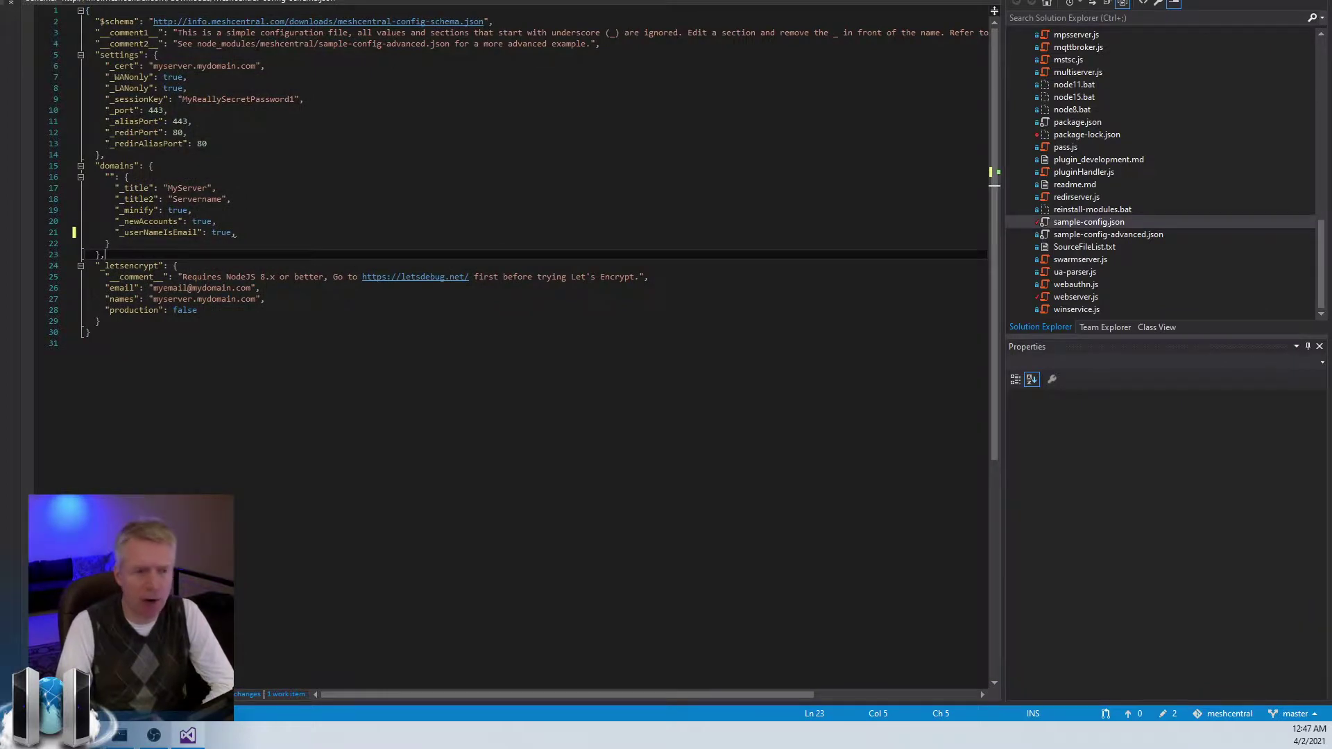
pyautogui.click(236, 234)
pyautogui.press('BackSpace')
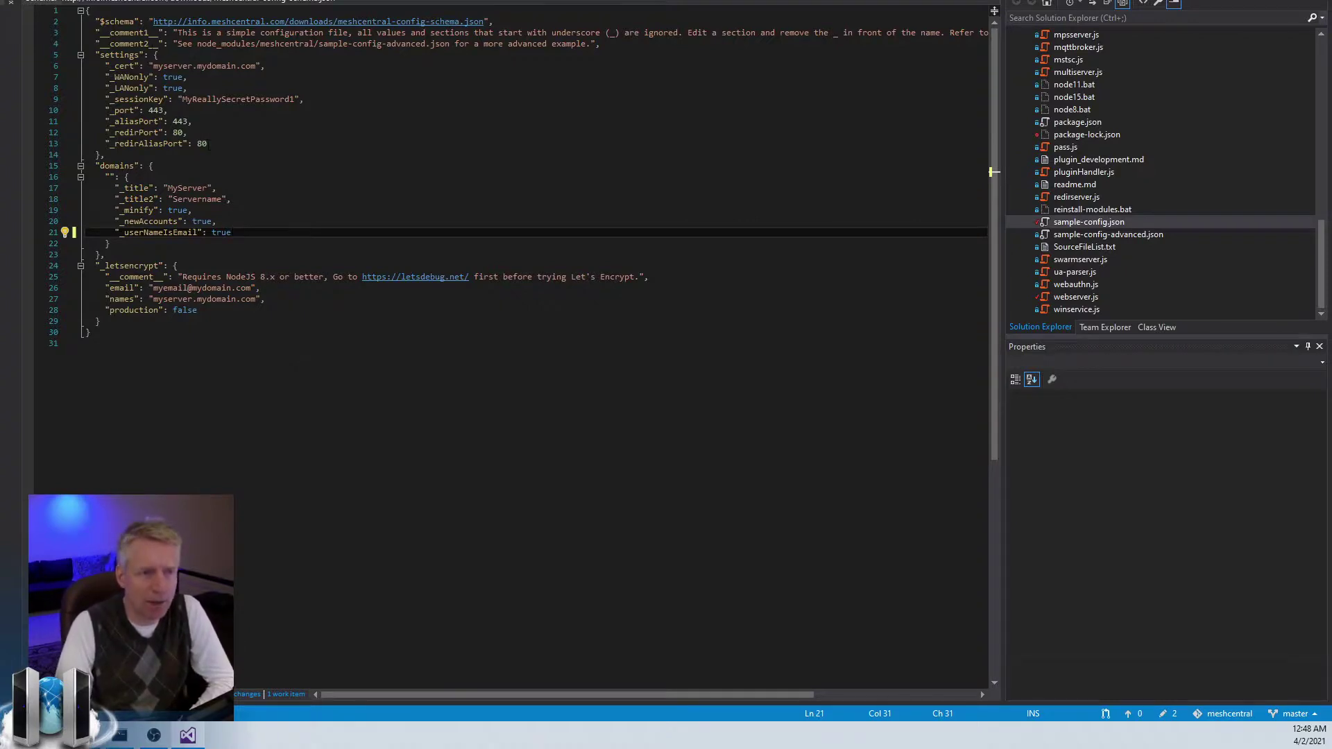
# Close sample-config.json without saving and minimise Visual Studio
pyautogui.hotkey('ctrl', 'F4')
pyautogui.click(708, 409)
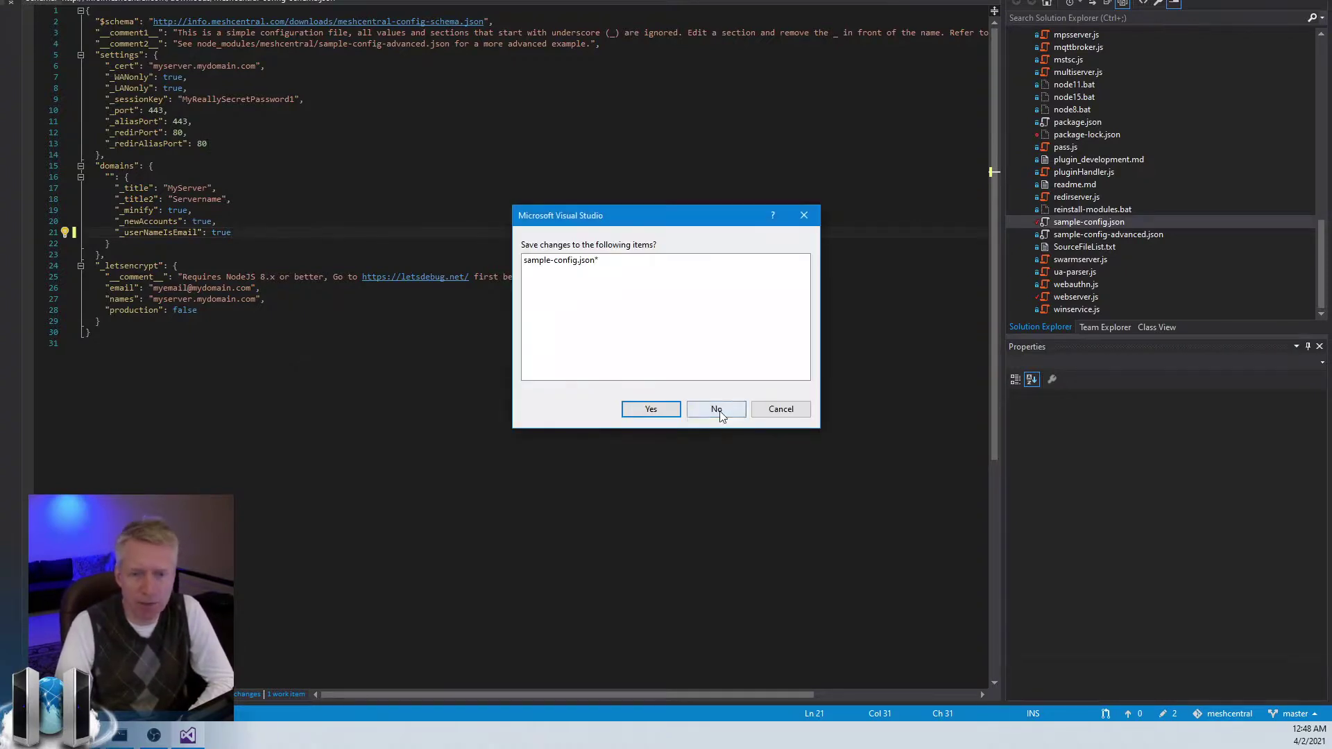
pyautogui.press('super+Down')
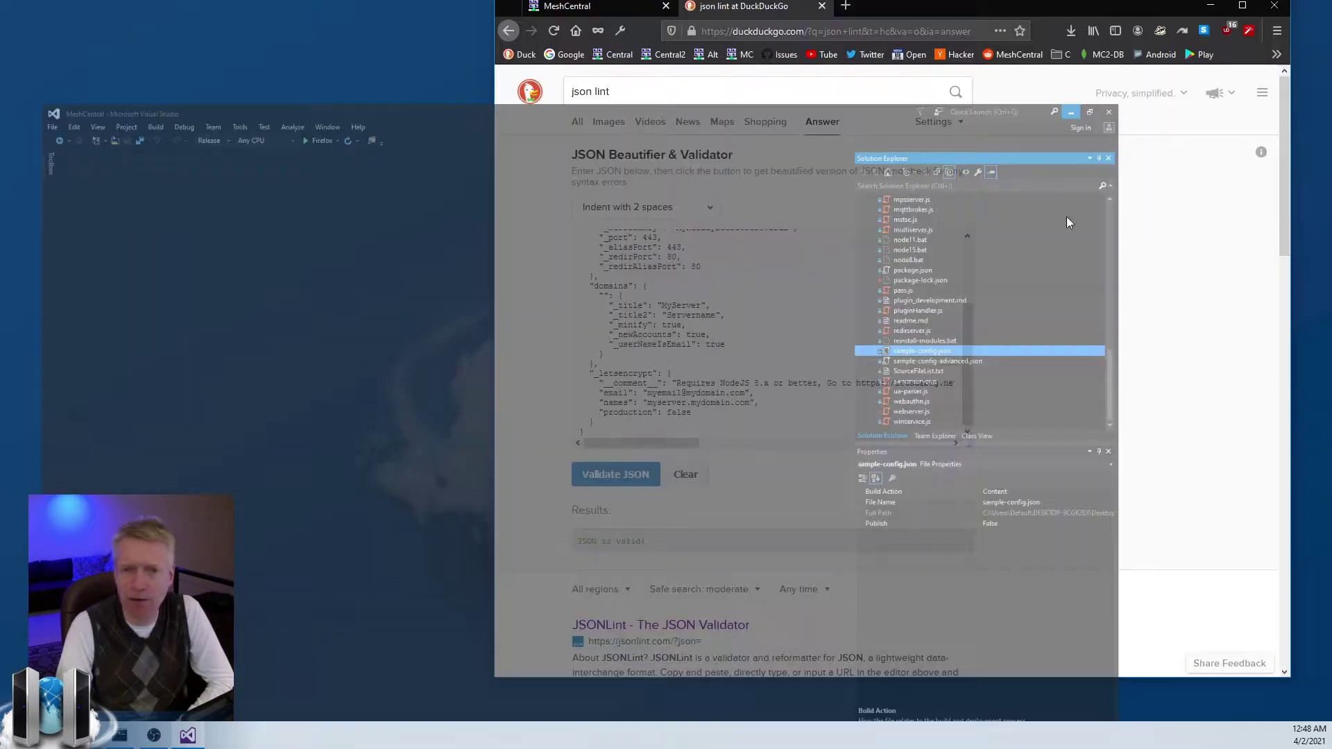
# Open C:\mc\meshcentral-backups in File Explorer and inspect the 2021-04-01 autobackup zip
pyautogui.click(1212, 5)
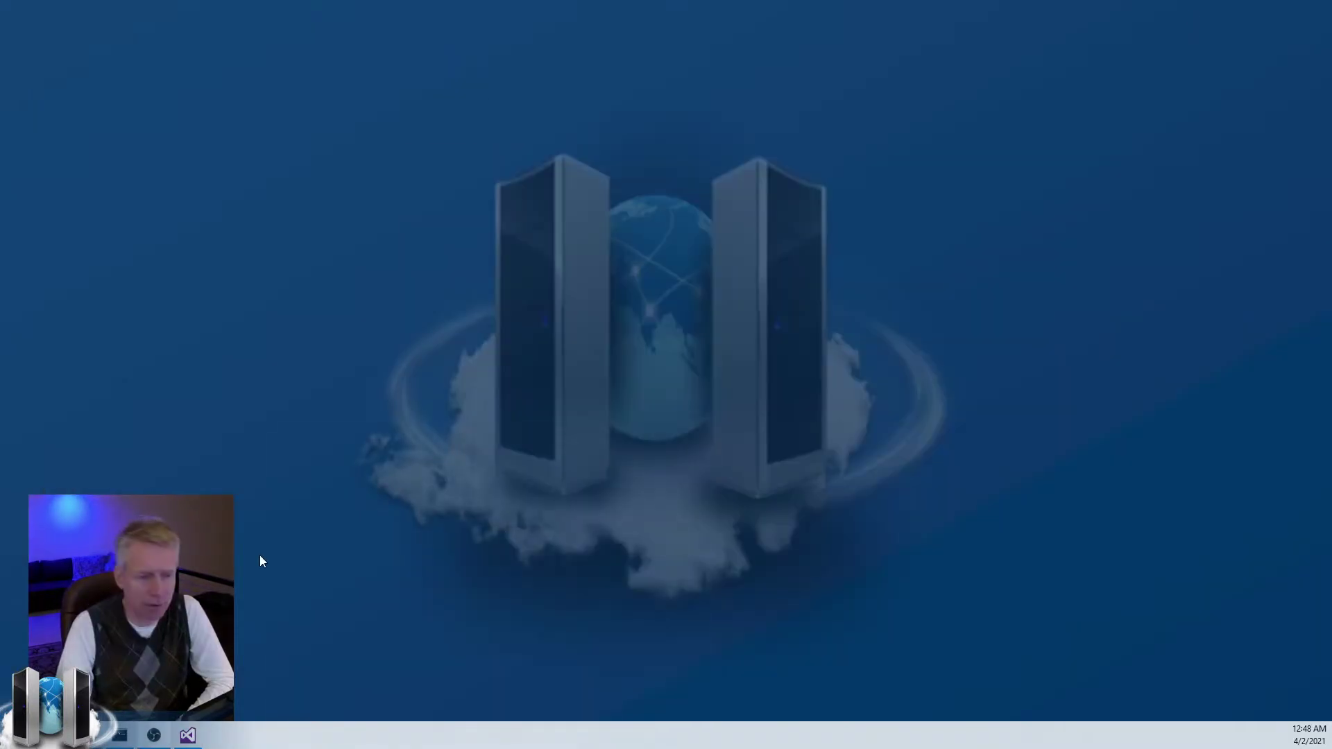
pyautogui.click(119, 734)
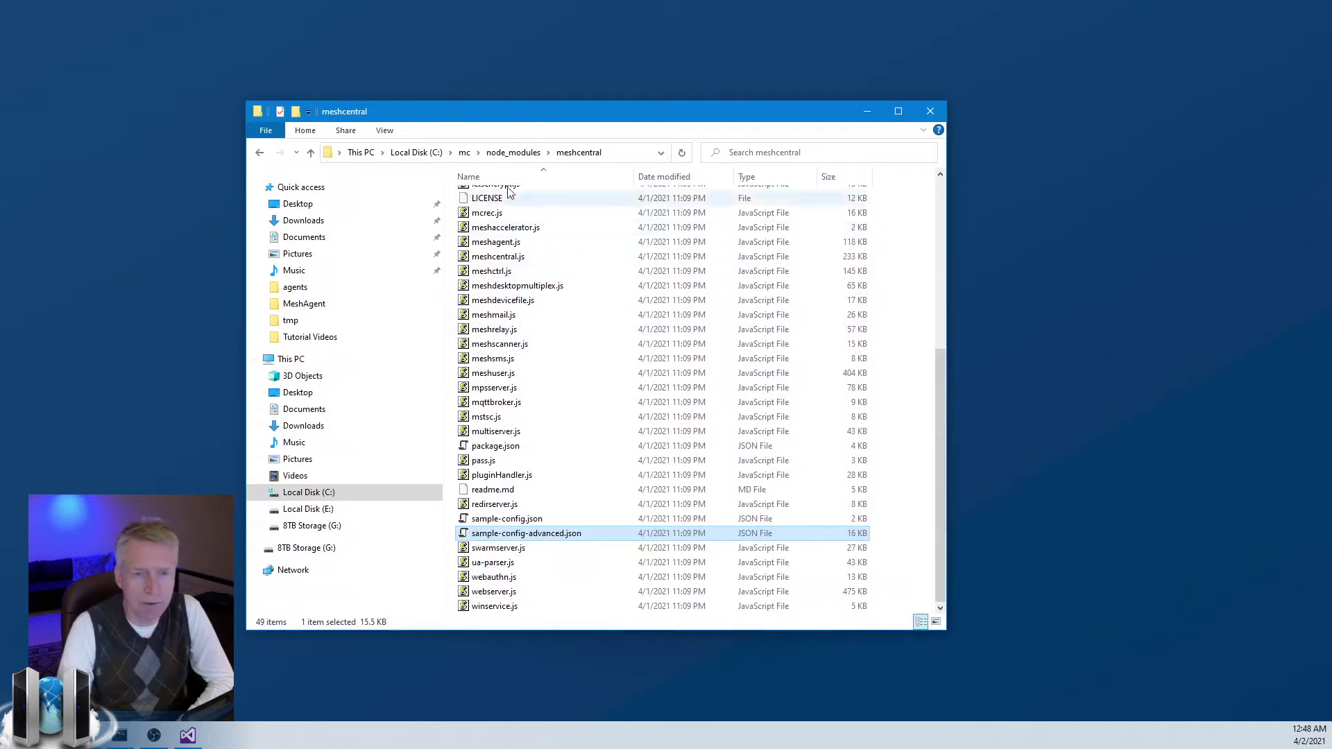
pyautogui.click(465, 154)
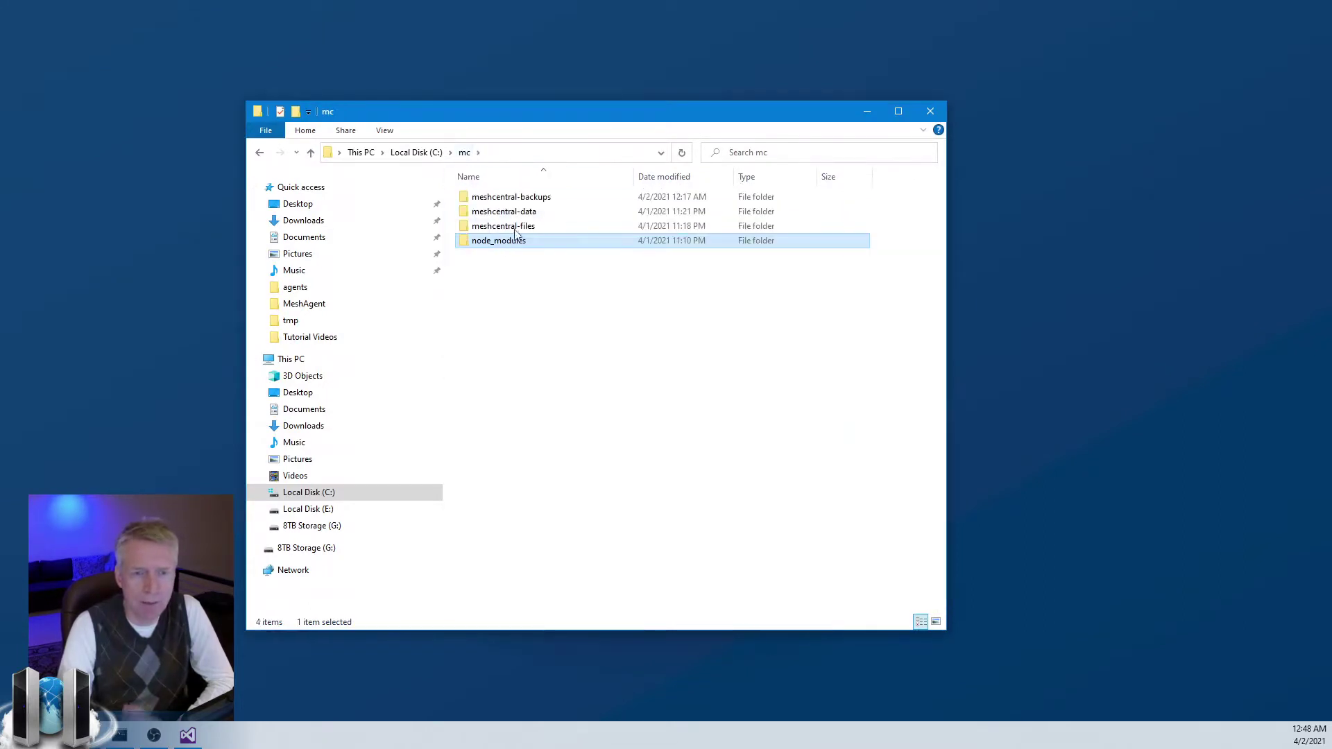
pyautogui.click(525, 215)
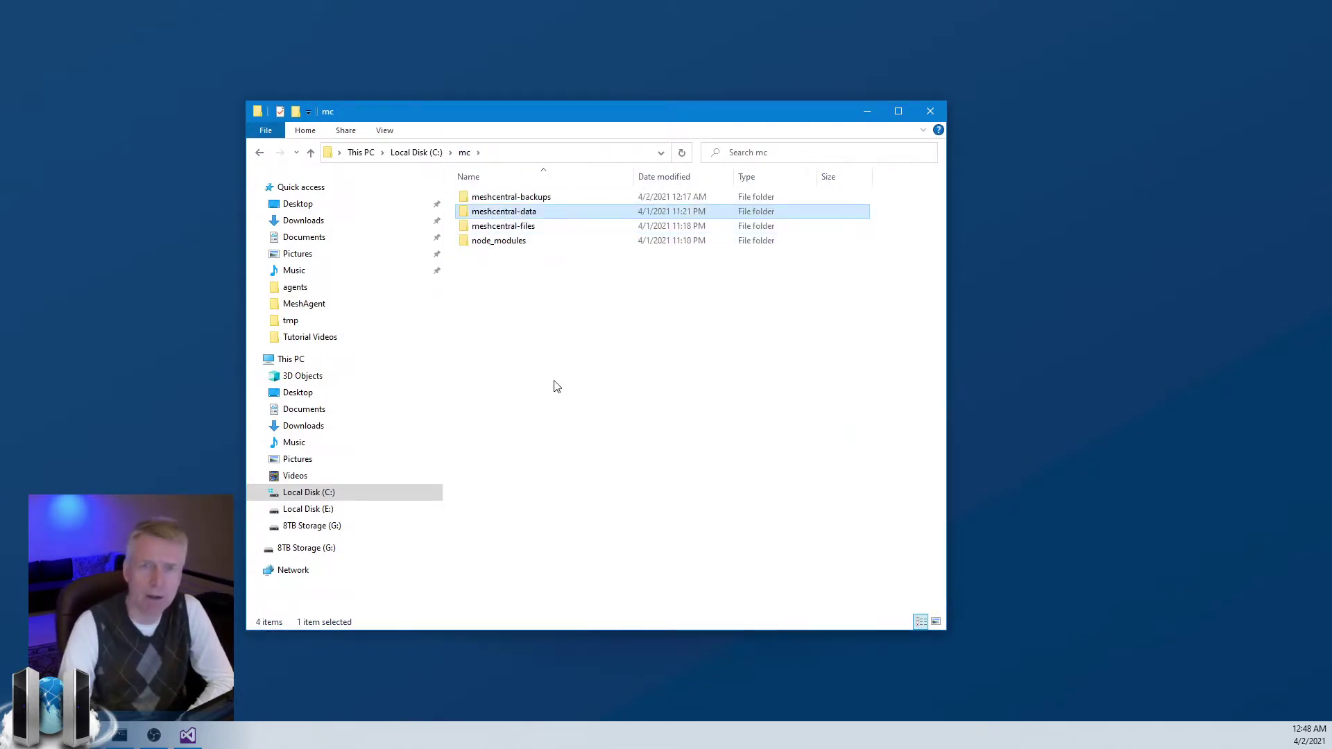
pyautogui.doubleClick(528, 200)
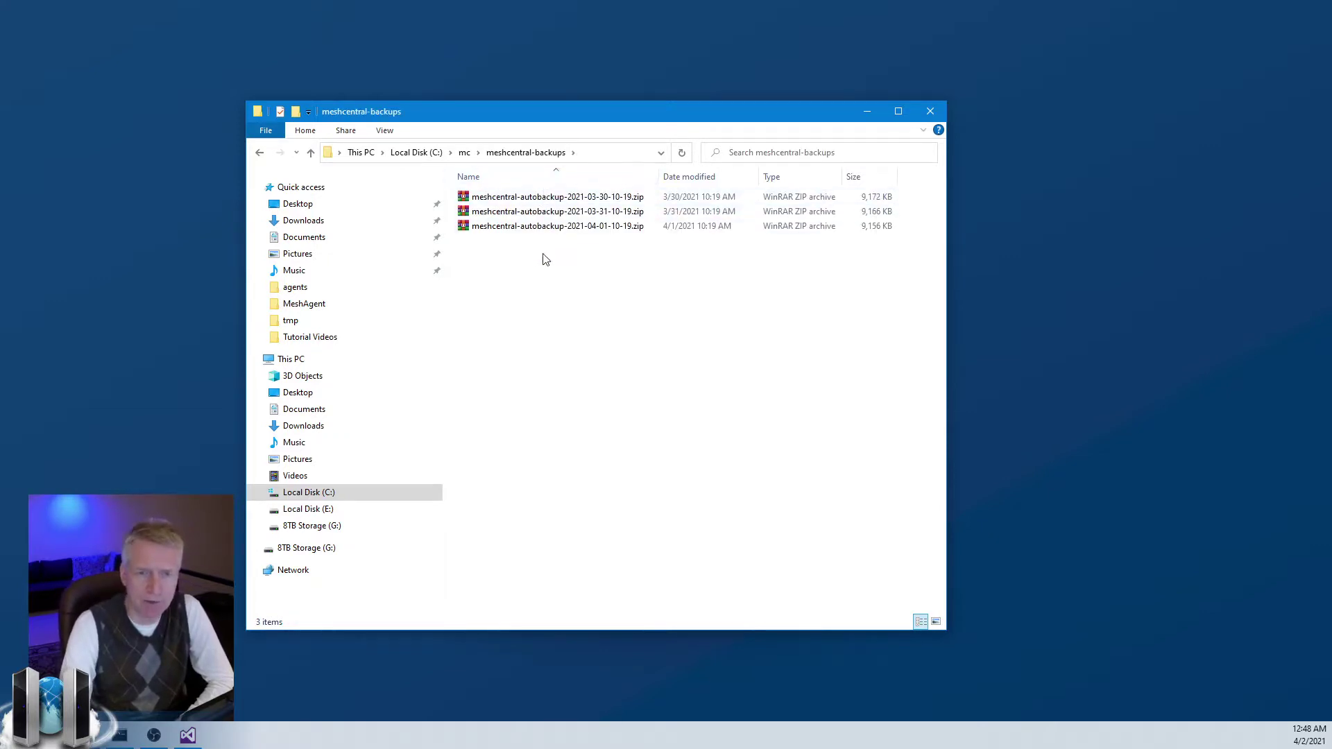
pyautogui.click(547, 230)
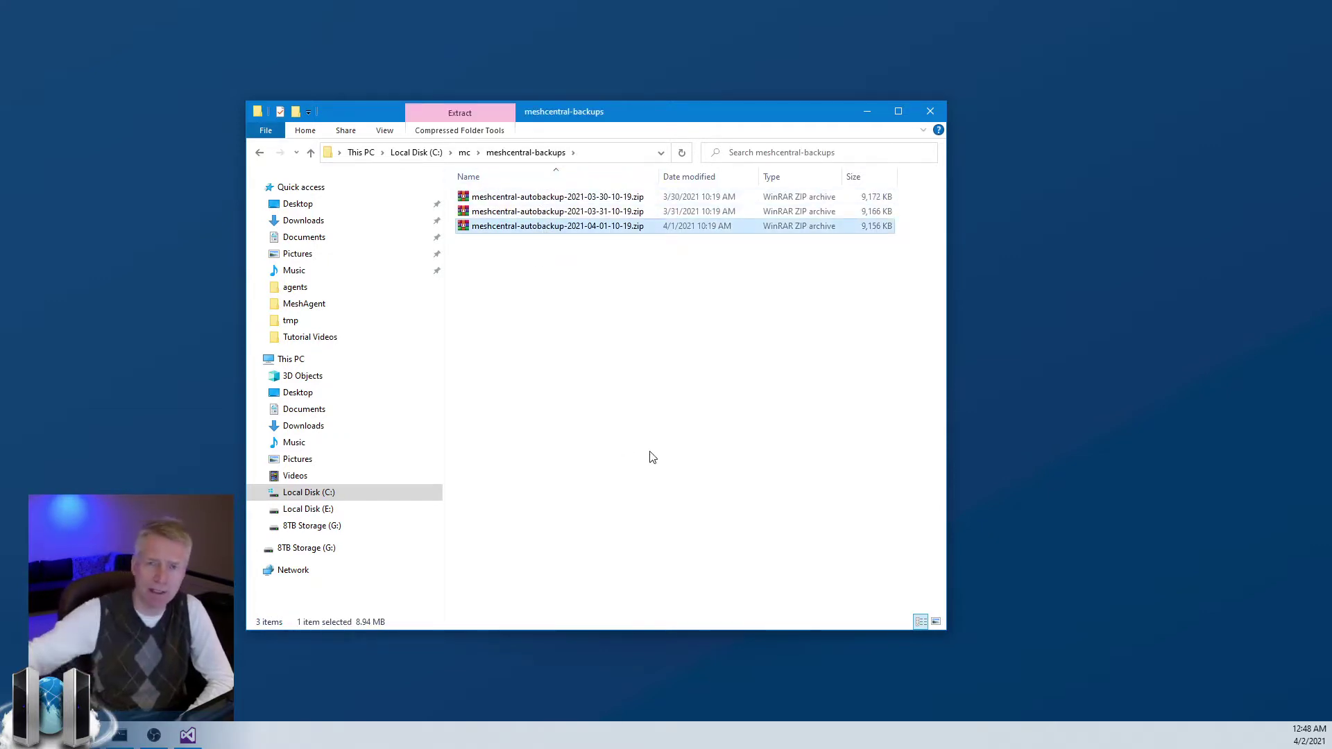
pyautogui.click(645, 456)
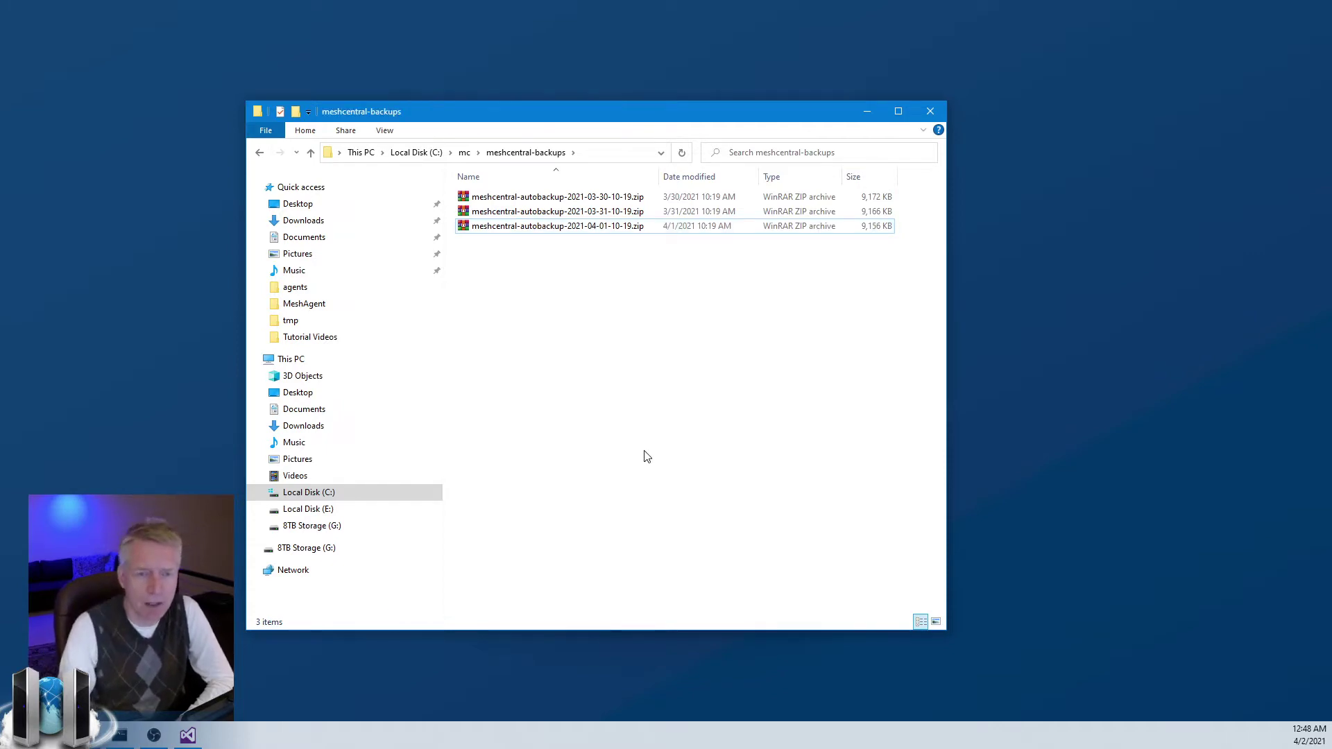